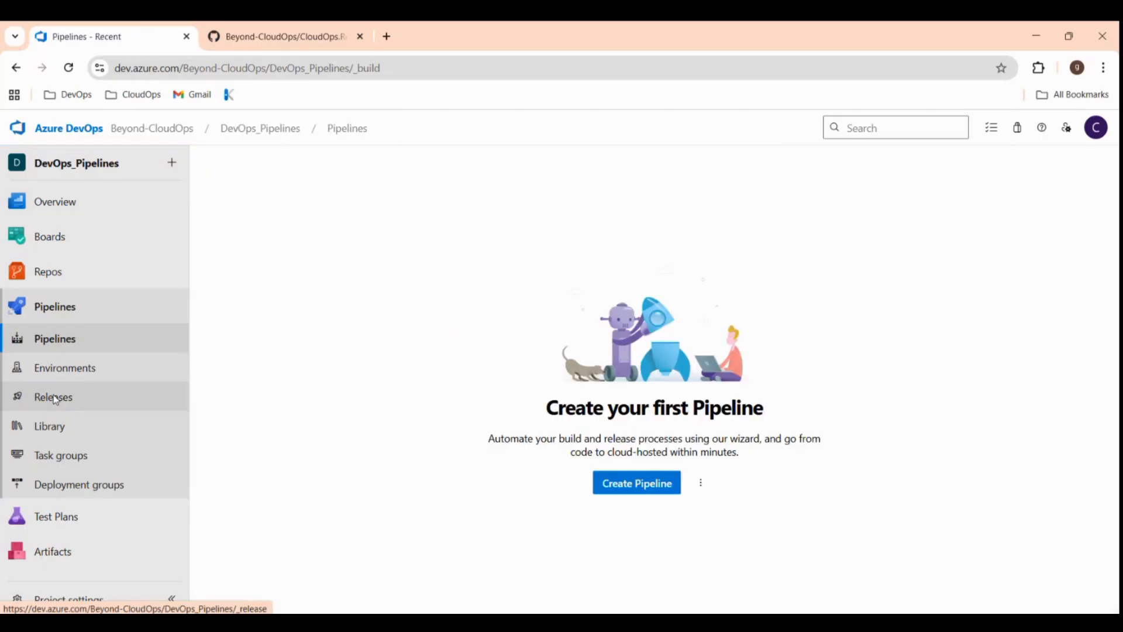
Launch the new-pipeline wizard from the project's Pipelines page.
right_click(640, 488)
left_click(633, 490)
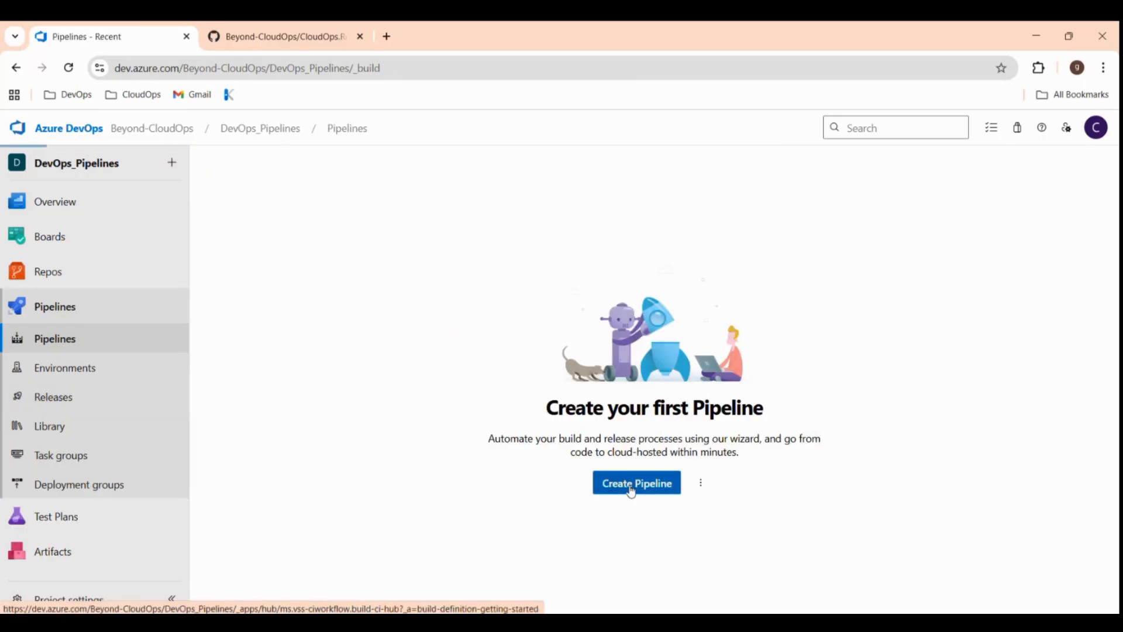
left_click(632, 491)
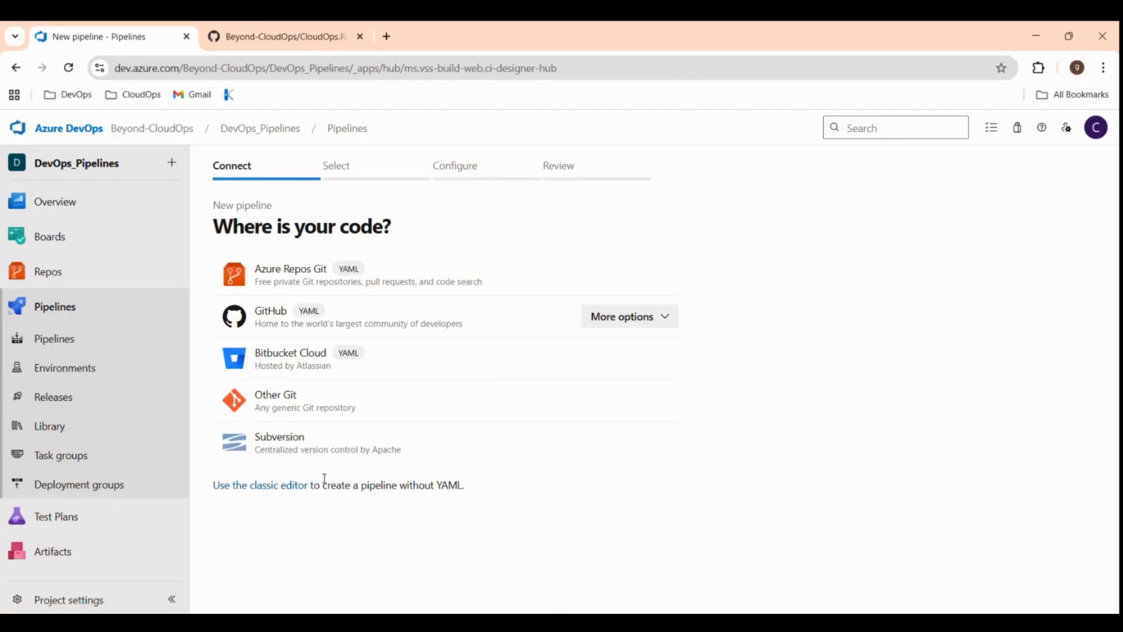
Use the classic editor with GitHub repository CloudOps.React.App on branch main as the source.
left_click(285, 492)
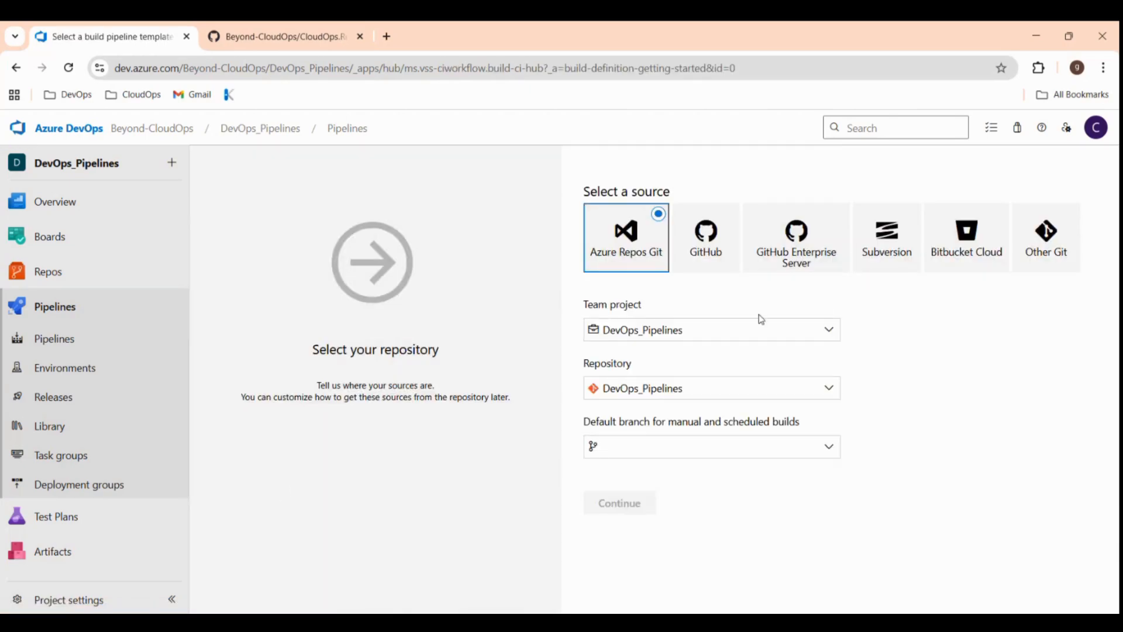
left_click(726, 260)
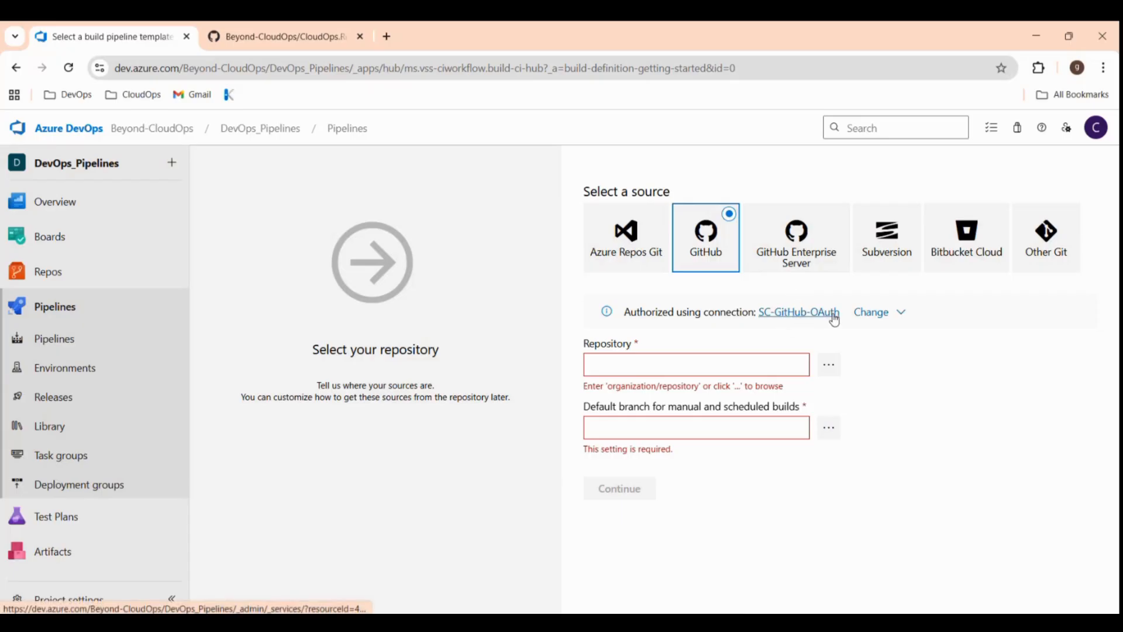
left_click(831, 365)
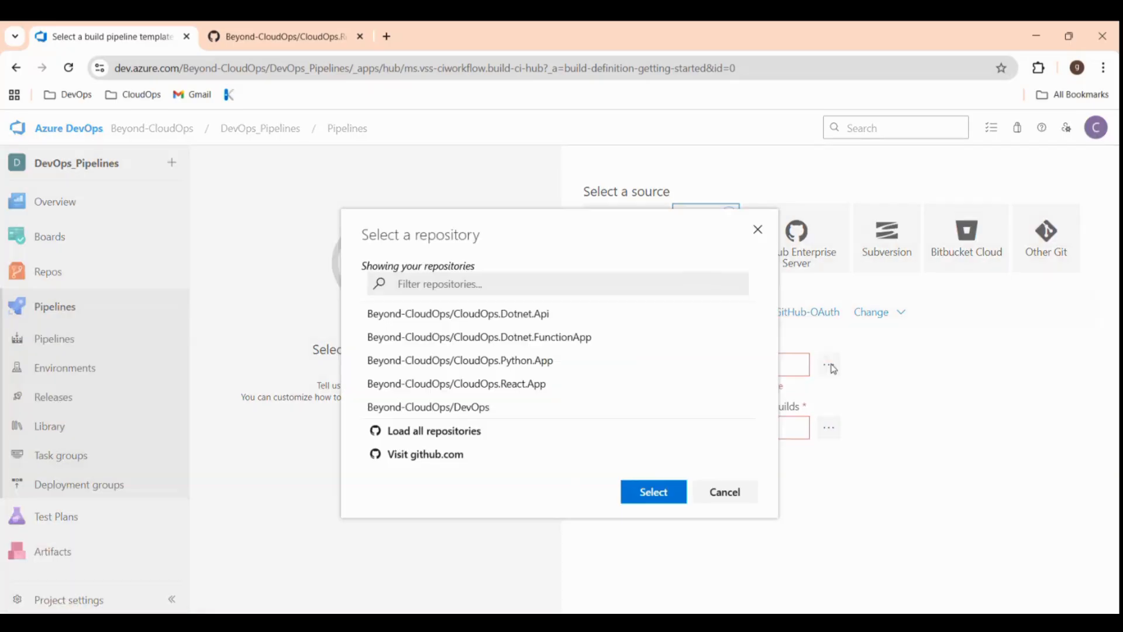
left_click(544, 389)
left_click(658, 501)
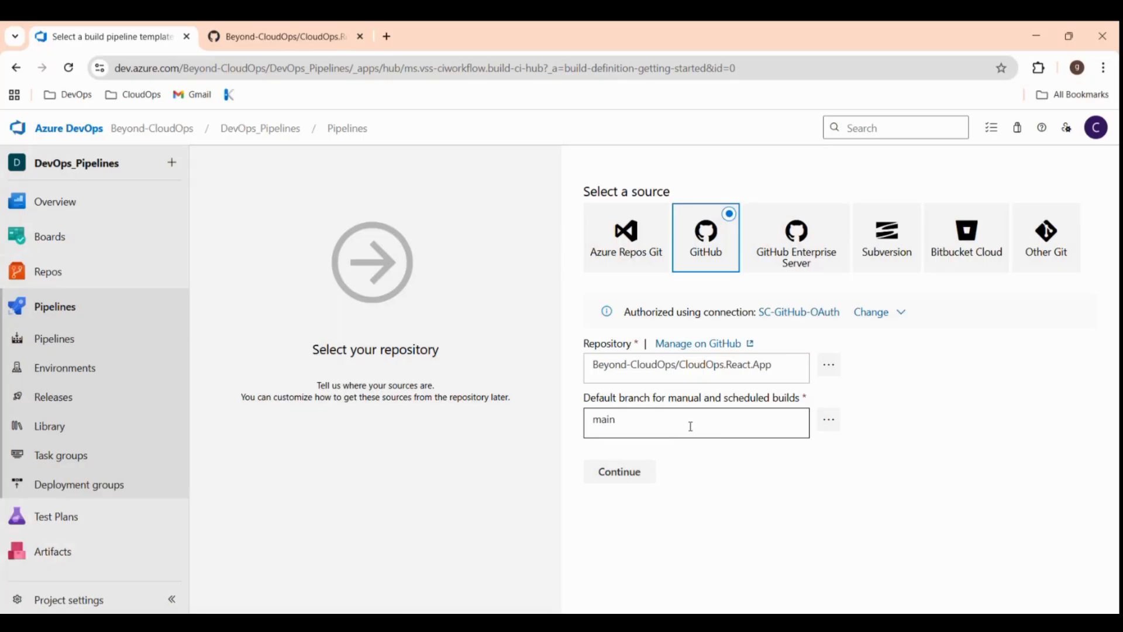
Start the build from an empty job and set the agent pool to SH-AP-CloudOps.
left_click(629, 476)
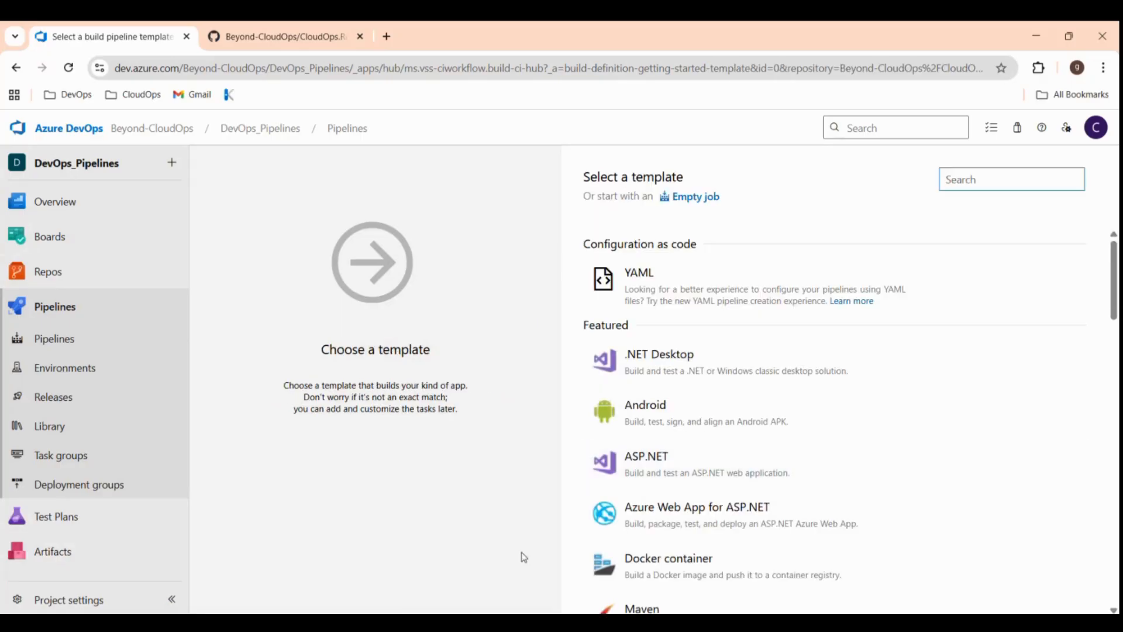
left_click(702, 203)
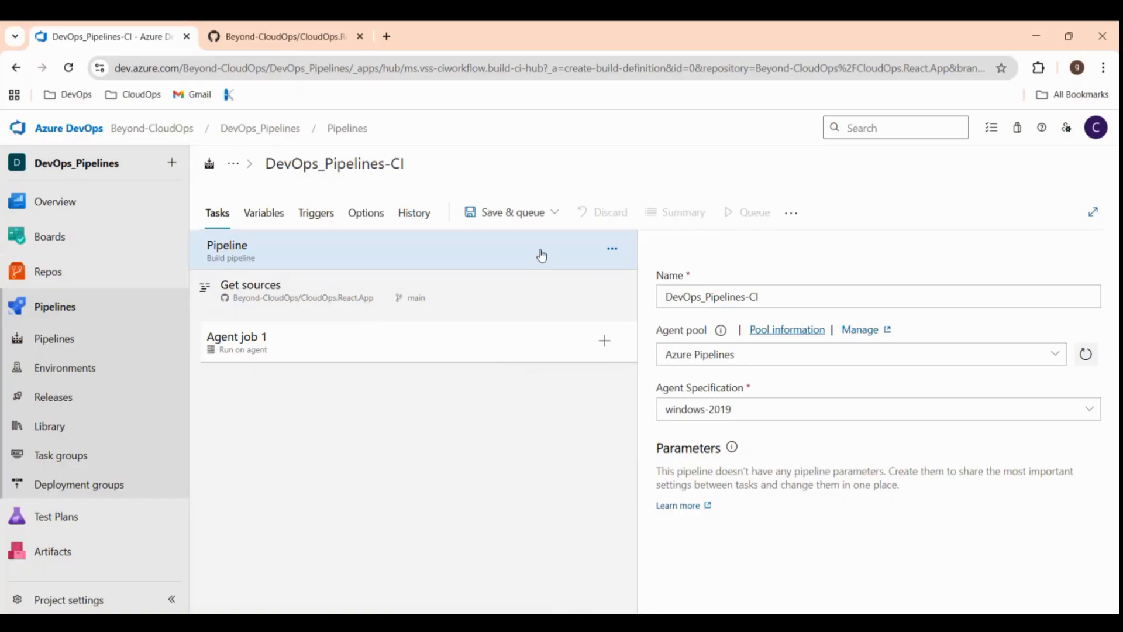
left_click(1055, 355)
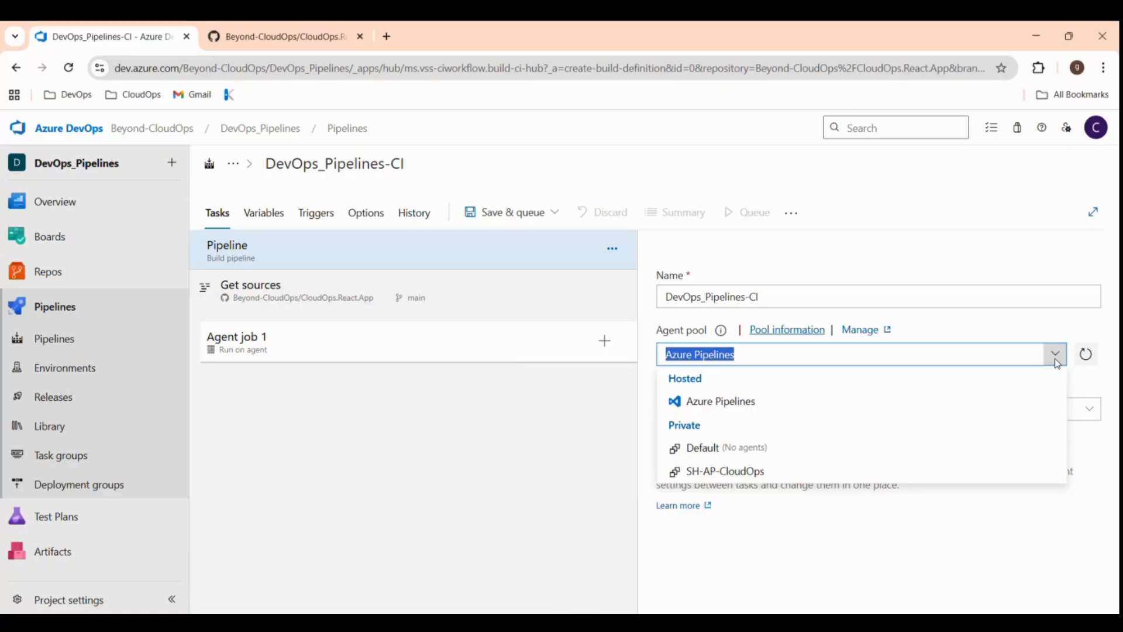
left_click(776, 474)
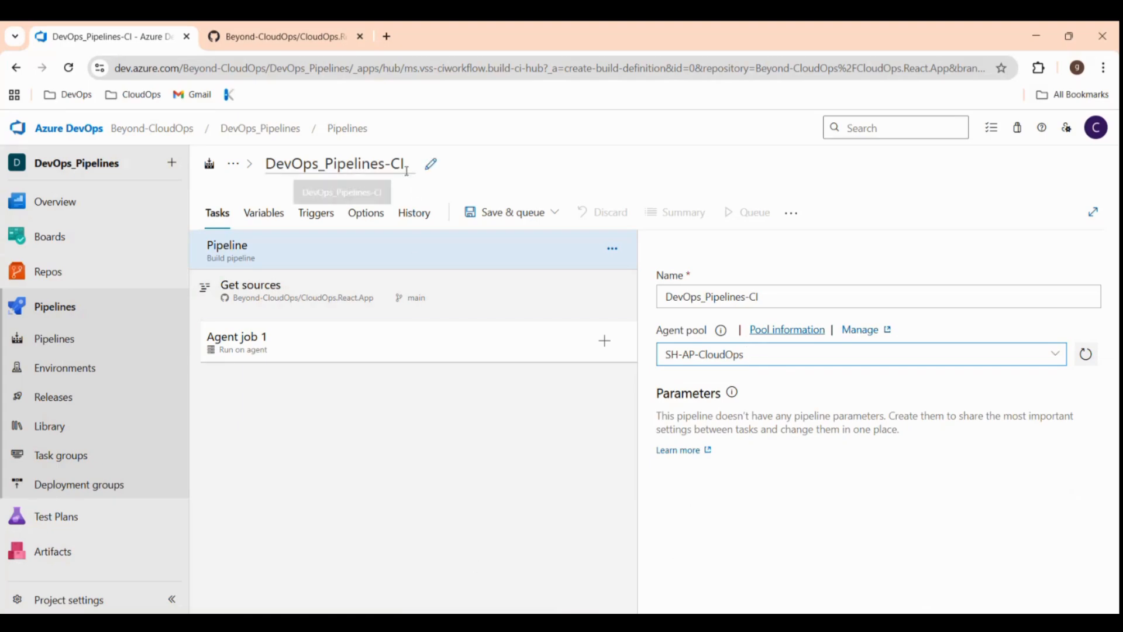
Change the pipeline title from DevOps_Pipelines-CI to 'CloudOps.React.App'.
left_click(431, 169)
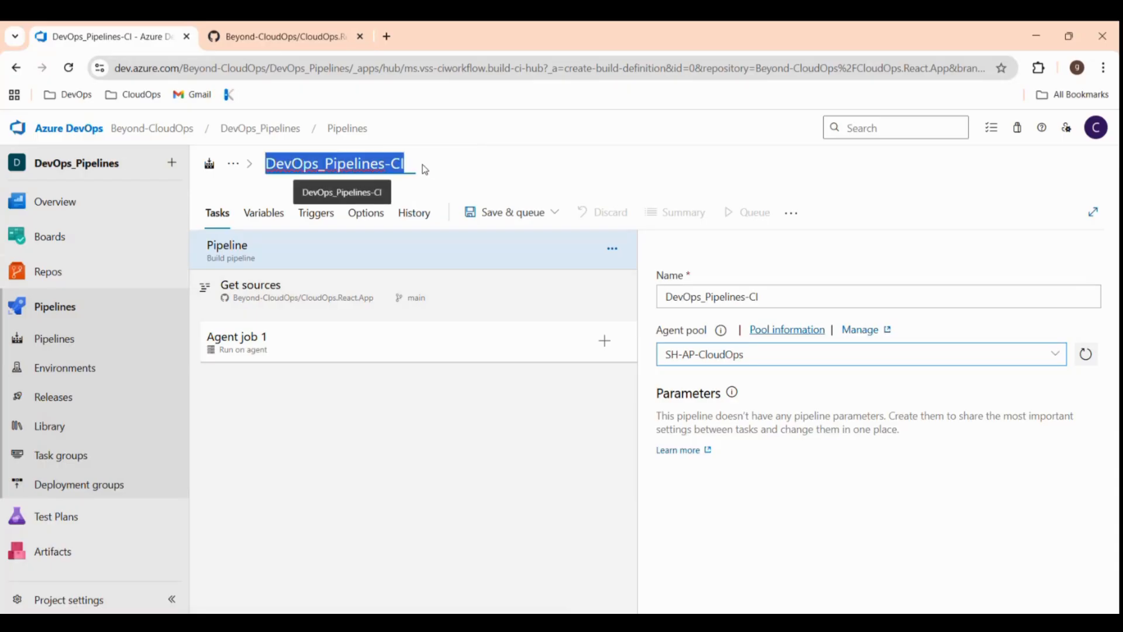
type("Cloud")
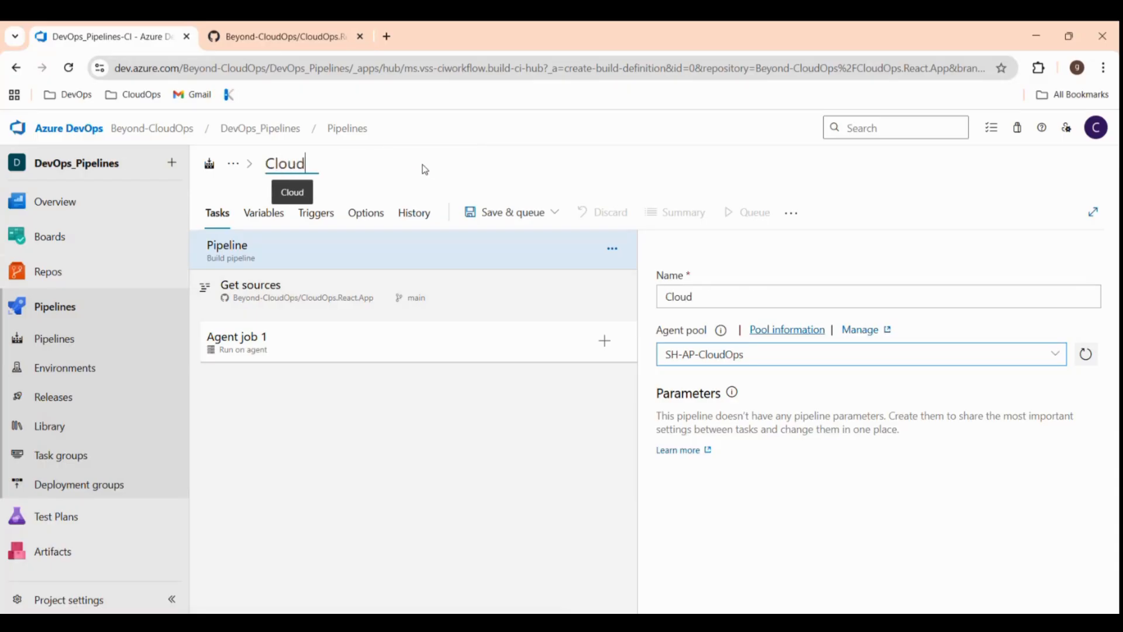
type("Ops")
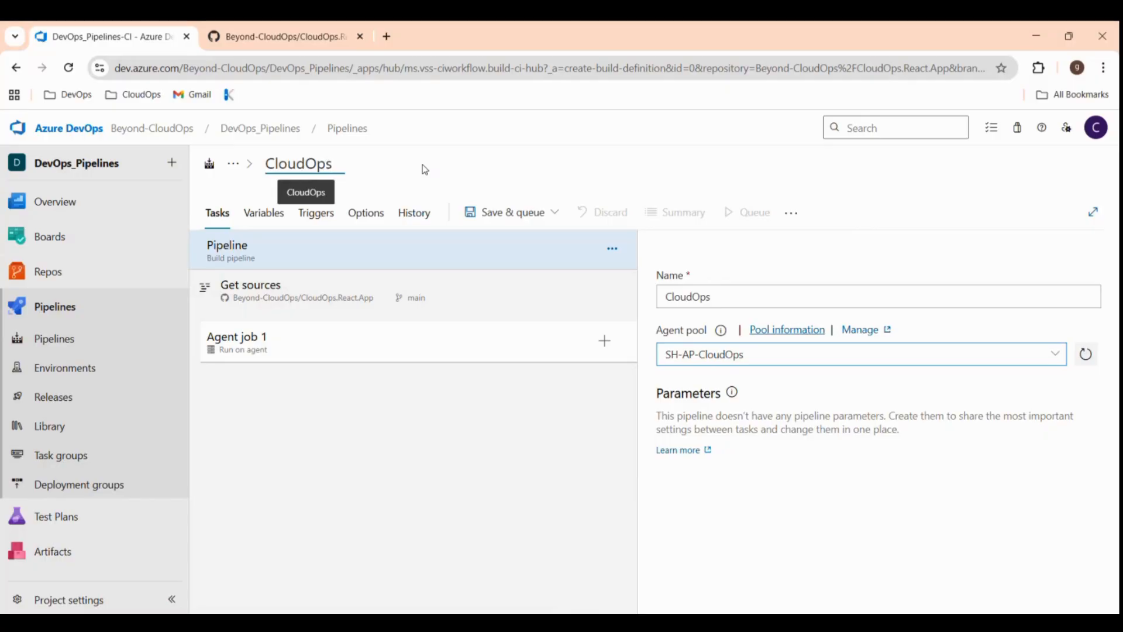
type(".Rea")
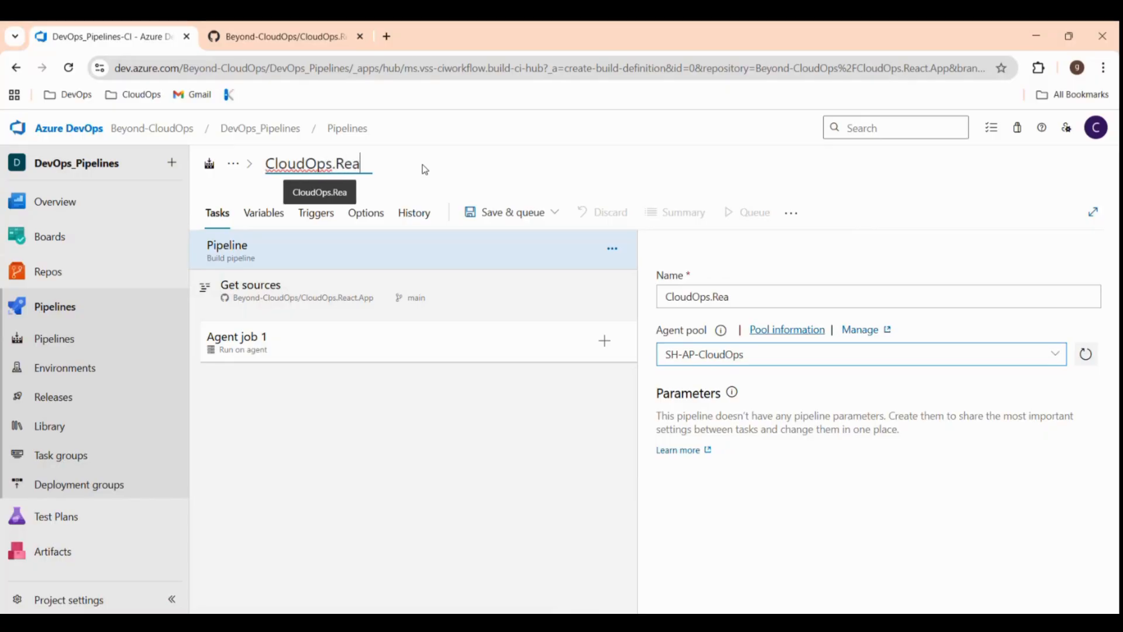
type("ct")
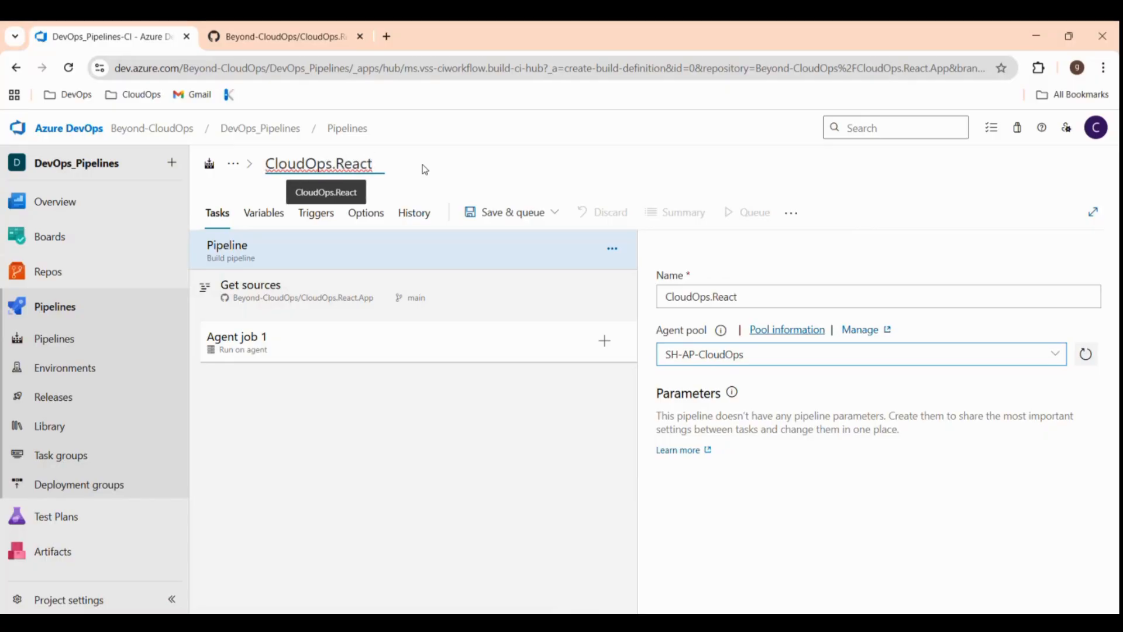
type(".App")
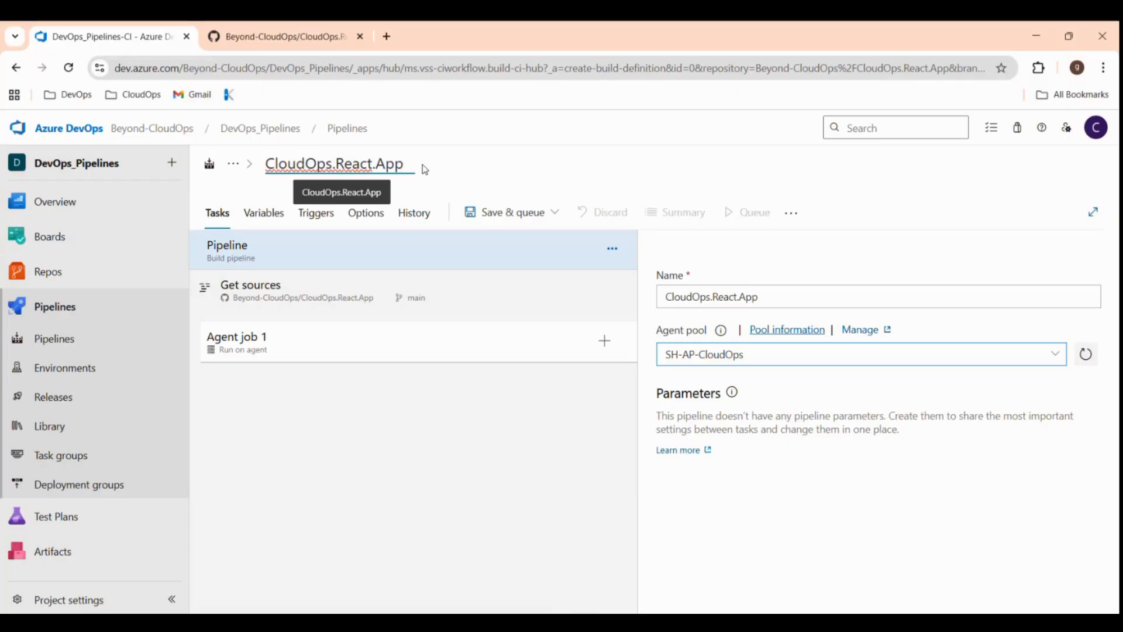
left_click(402, 417)
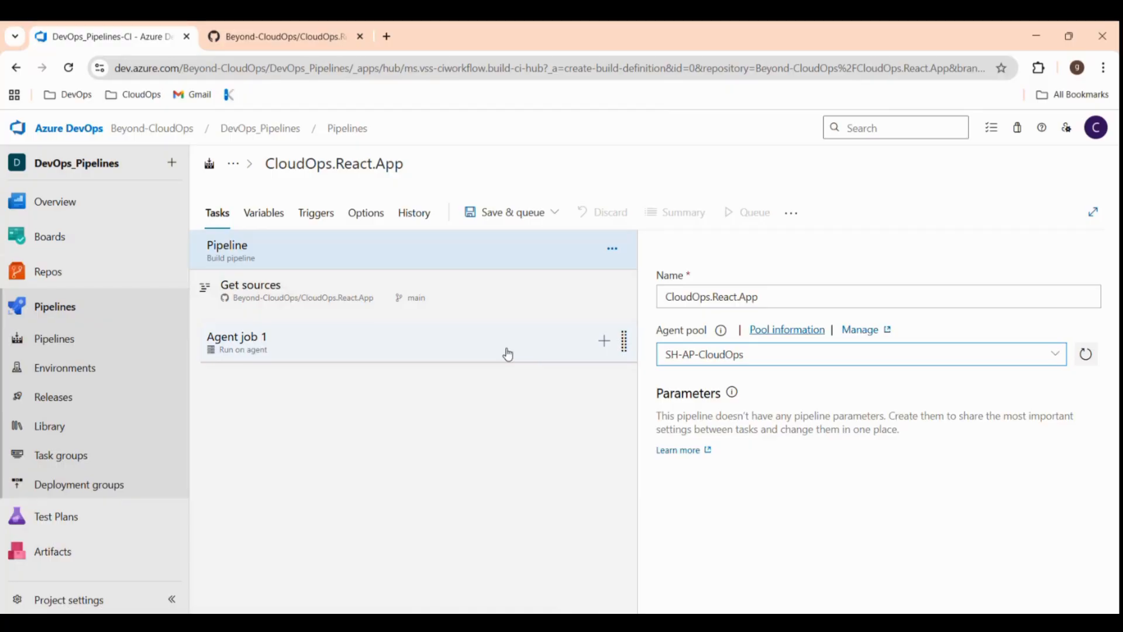
Add a Node.js tool installer task to Agent job 1.
left_click(604, 342)
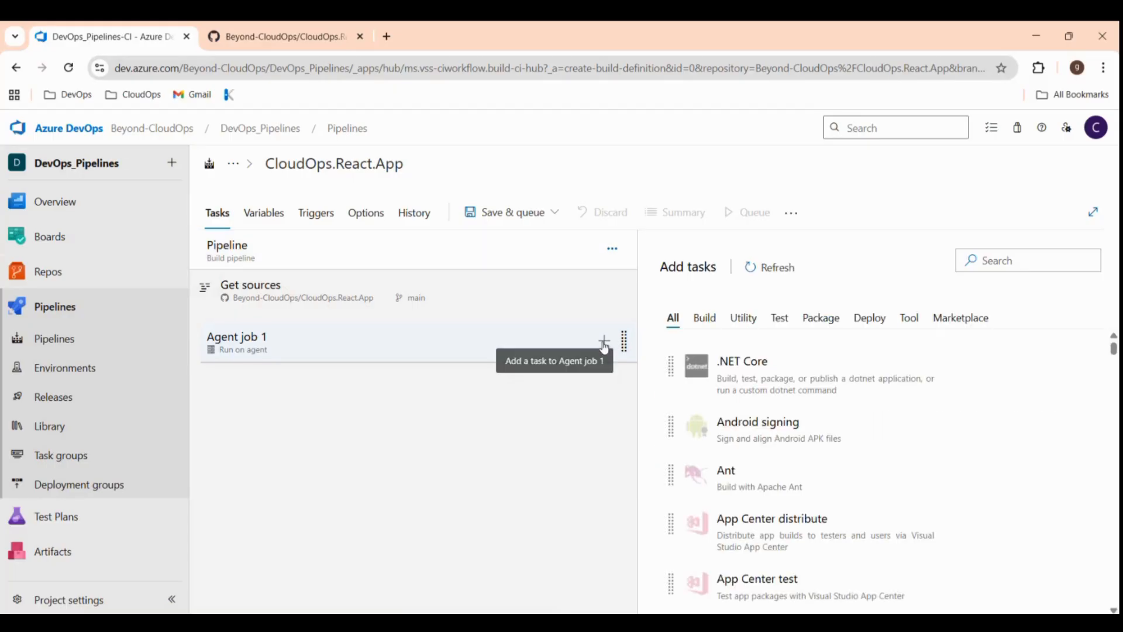
left_click(992, 267)
type("node")
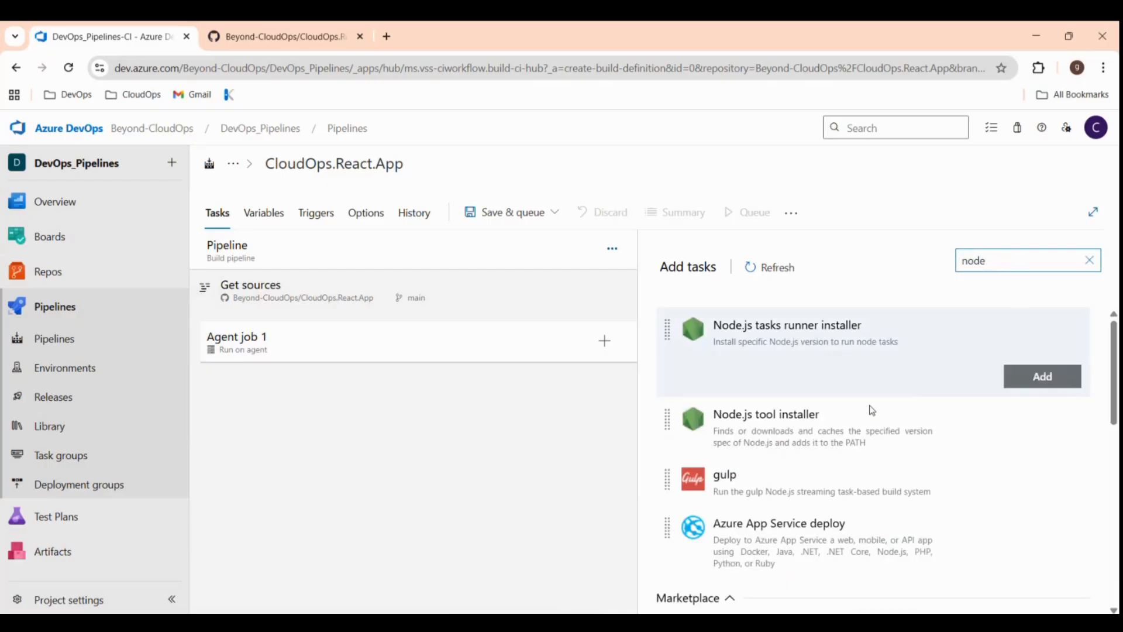
mouse_move(855, 401)
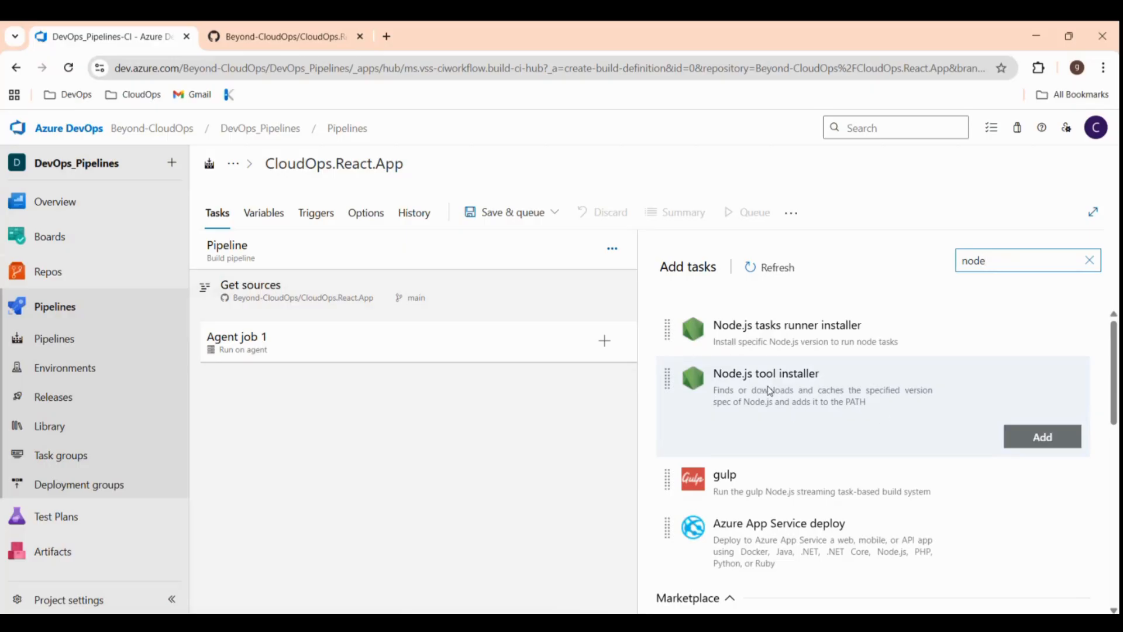
left_click(1047, 445)
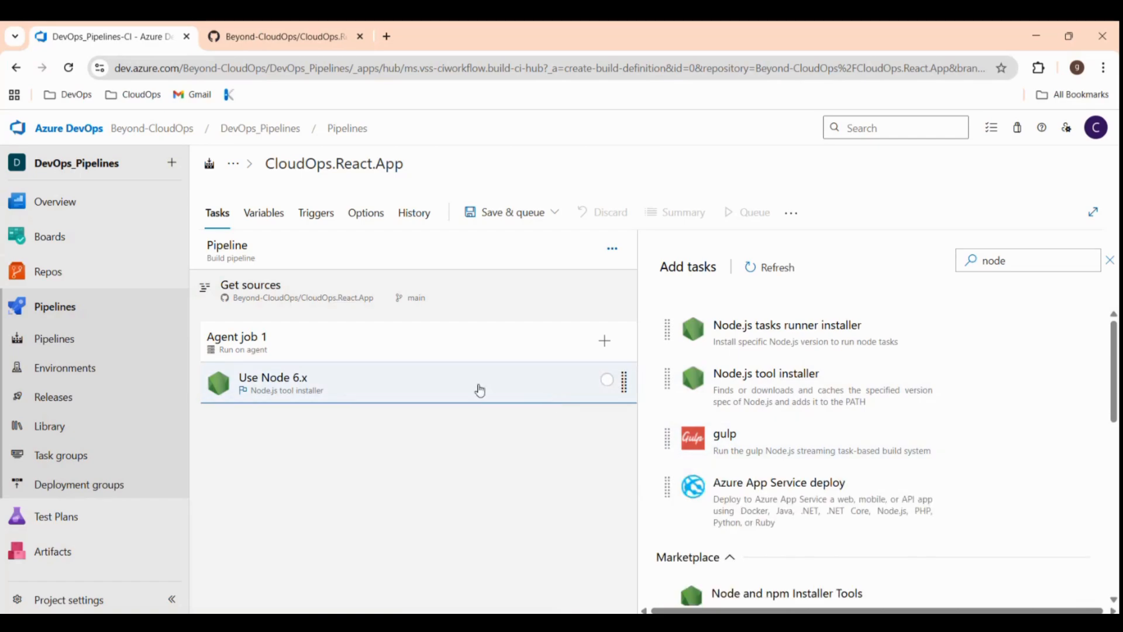
Set the Node.js tool installer's version spec to 20.x.
left_click(348, 391)
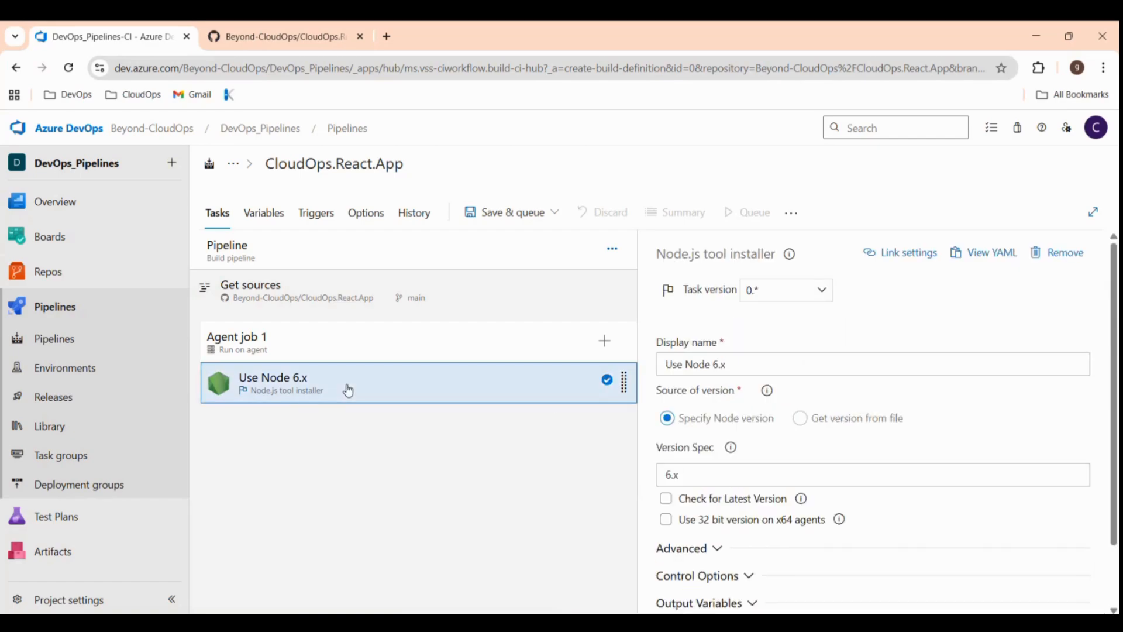
left_click(666, 476)
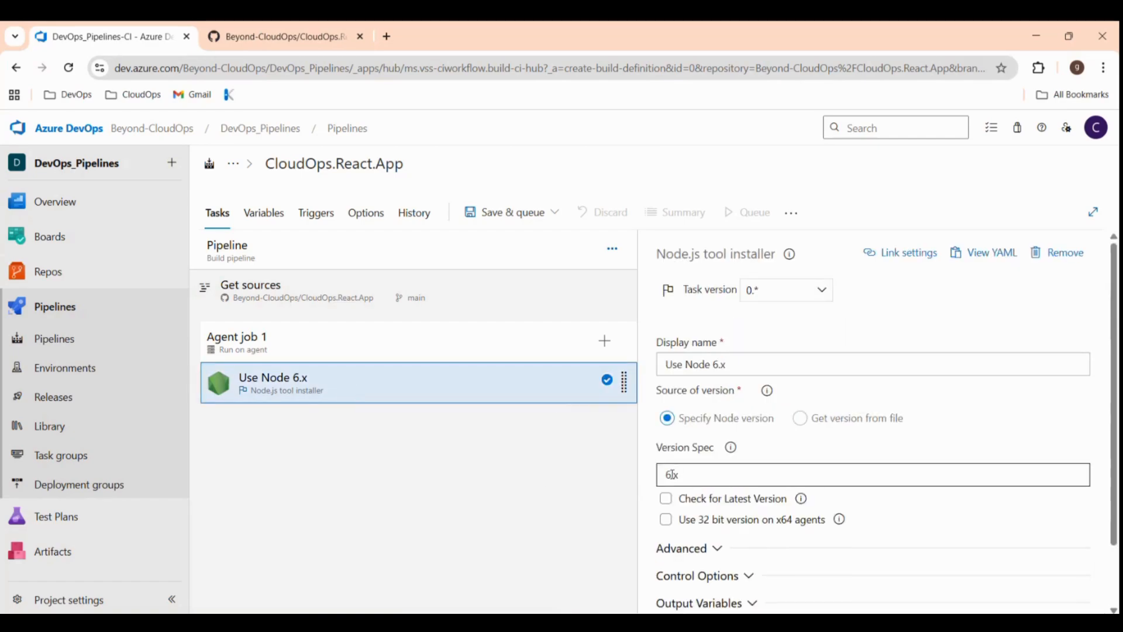
left_click(673, 474)
key("BackSpace")
type("2")
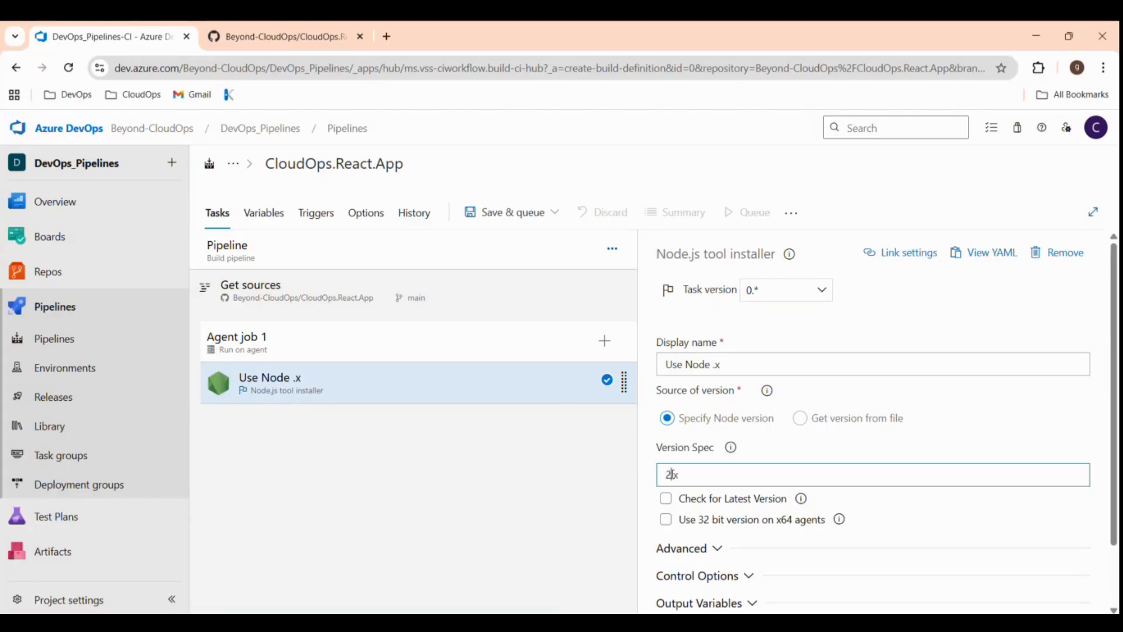
type("0")
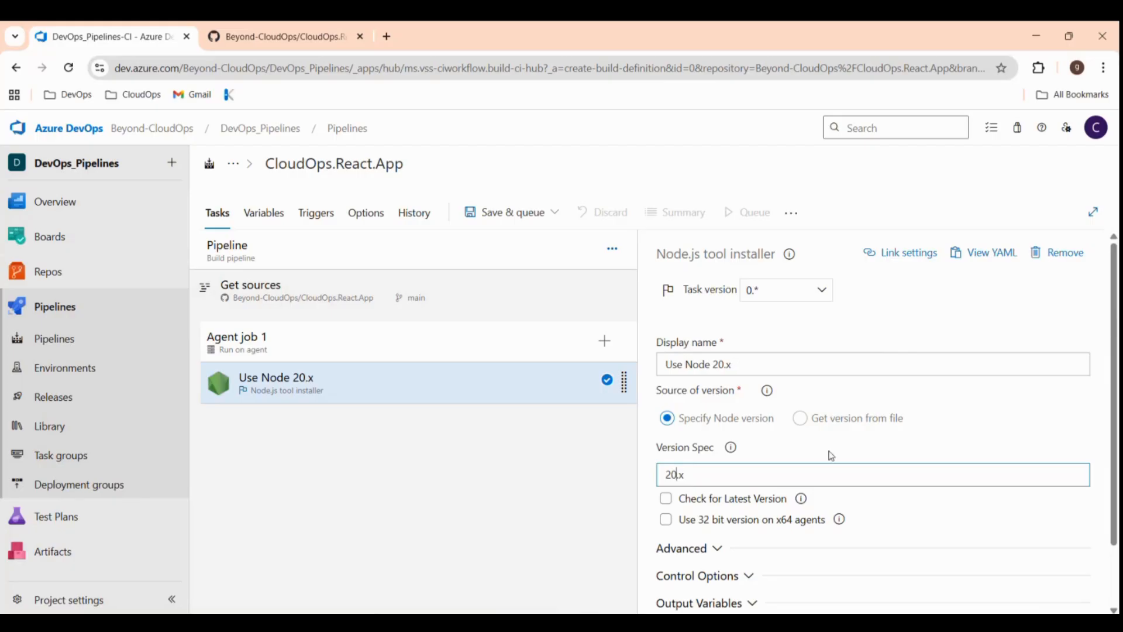
scroll(842, 465, "down", 2)
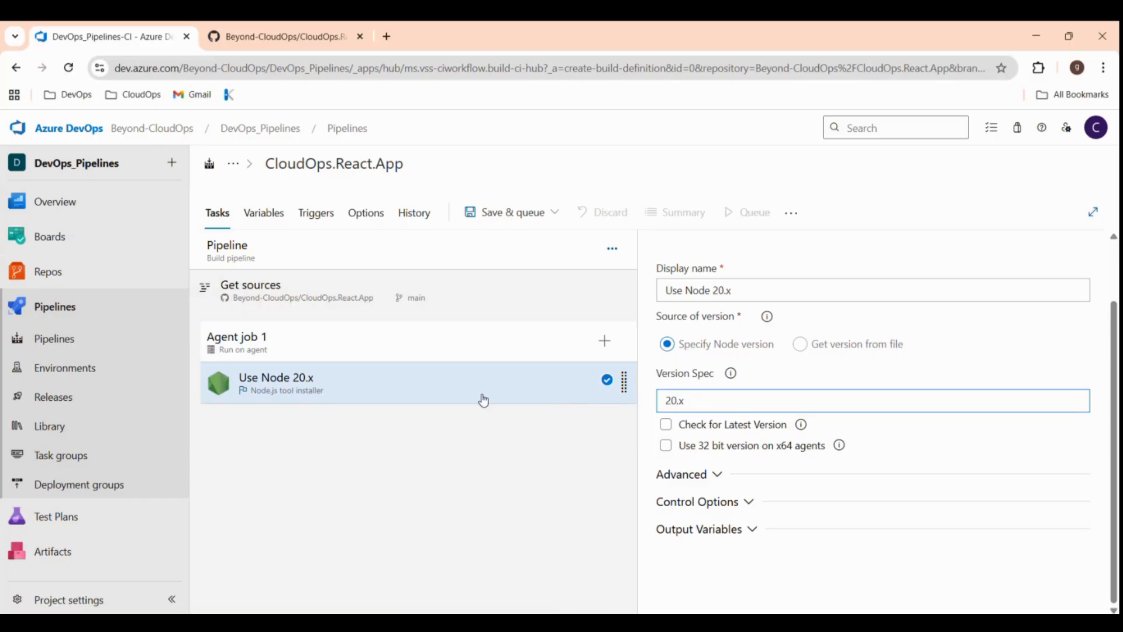
Add an npm install task to Agent job 1 after the Node 20.x step.
left_click(604, 340)
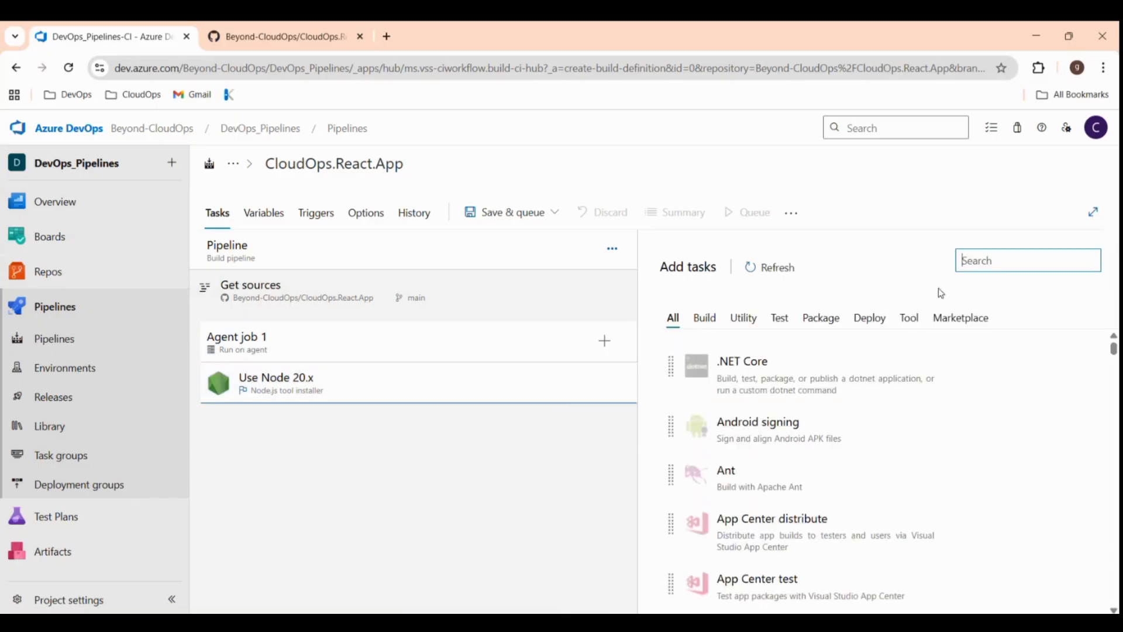
type("npm")
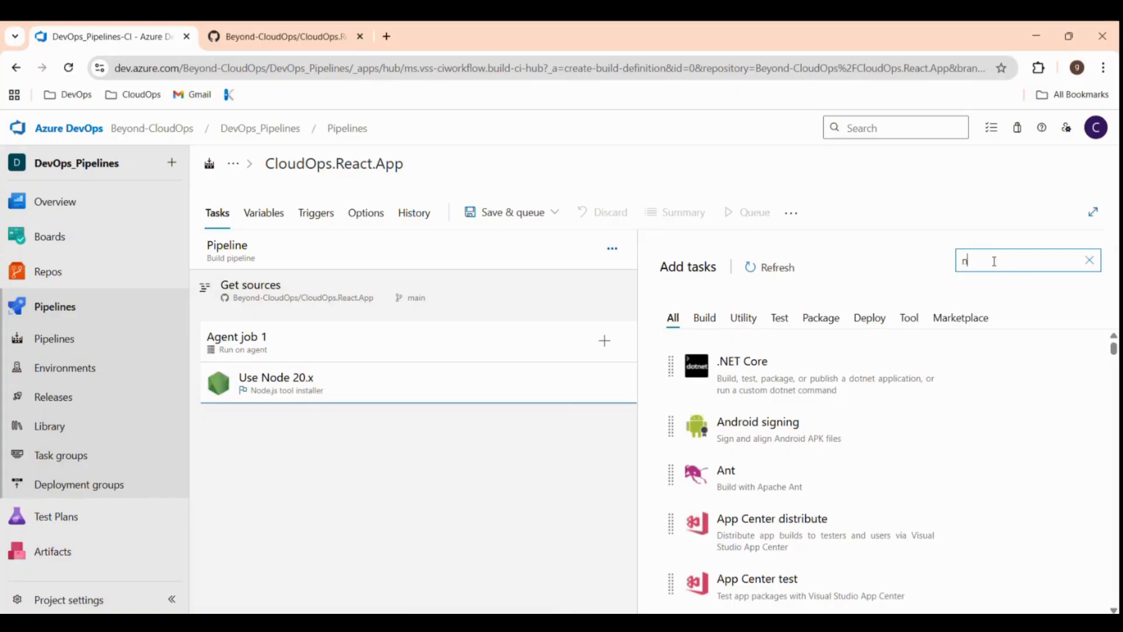
mouse_move(970, 371)
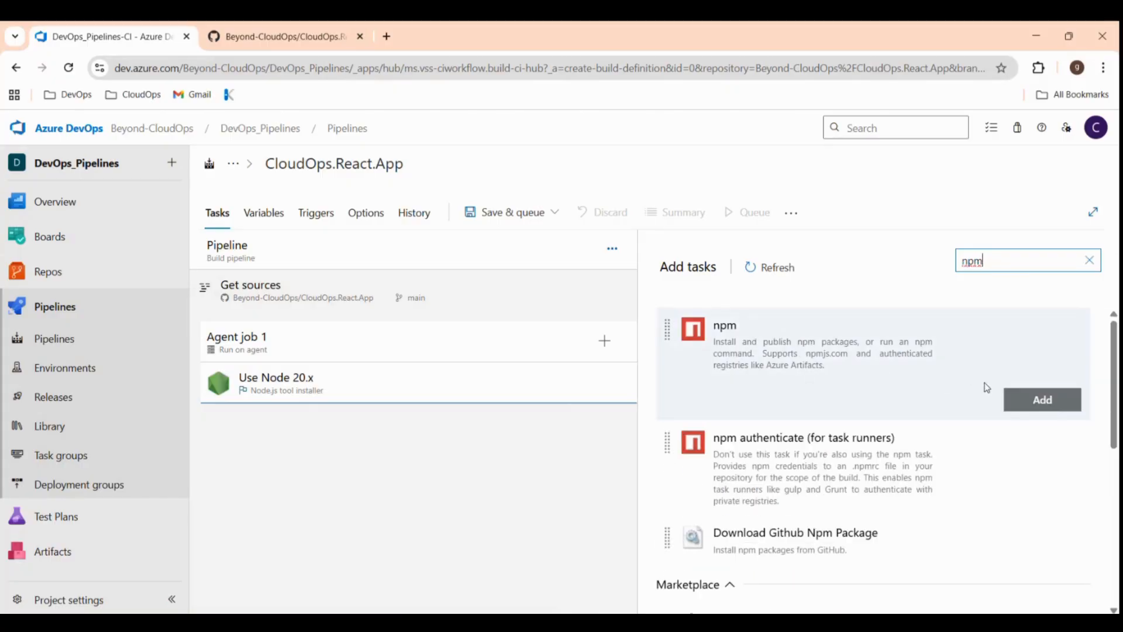
left_click(1055, 404)
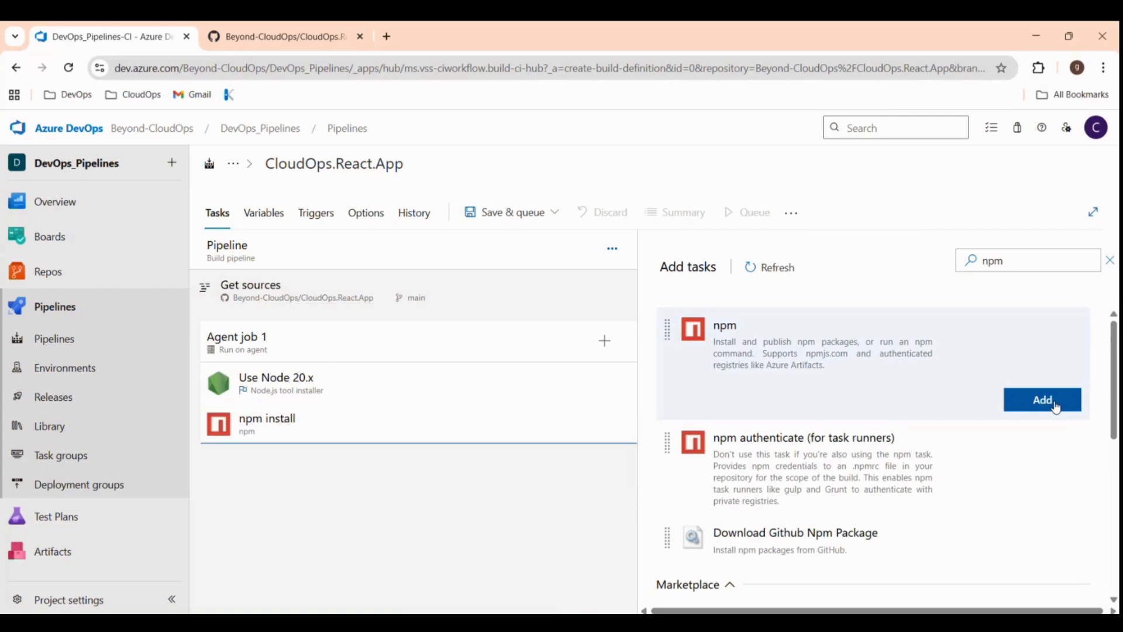
left_click(501, 432)
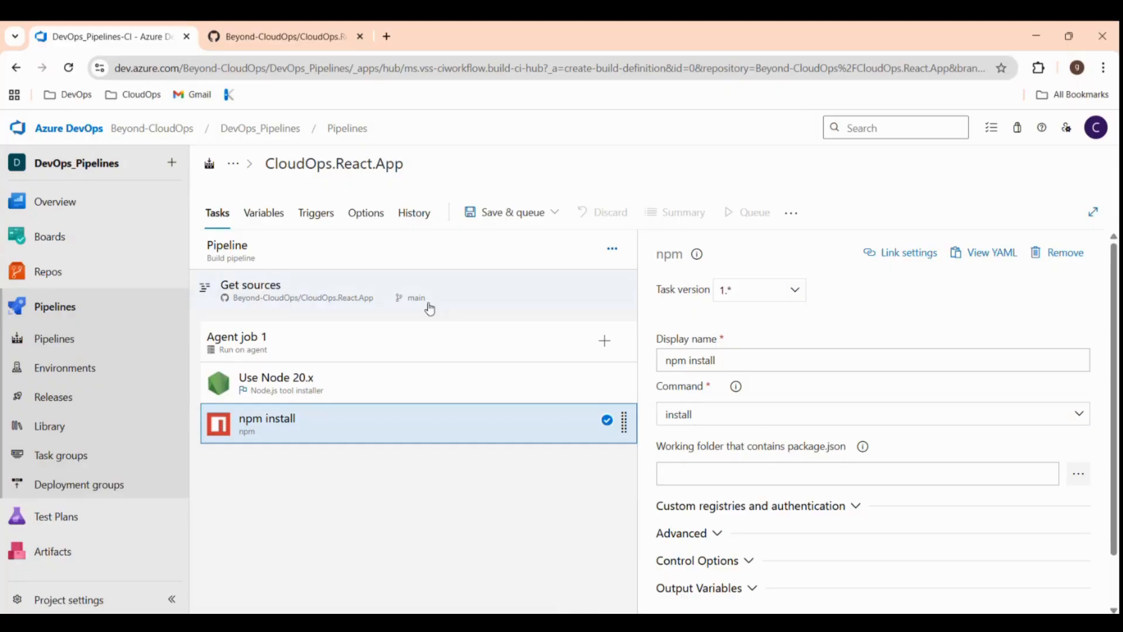
After checking the GitHub repository, set the npm task's working folder to '.'.
left_click(302, 38)
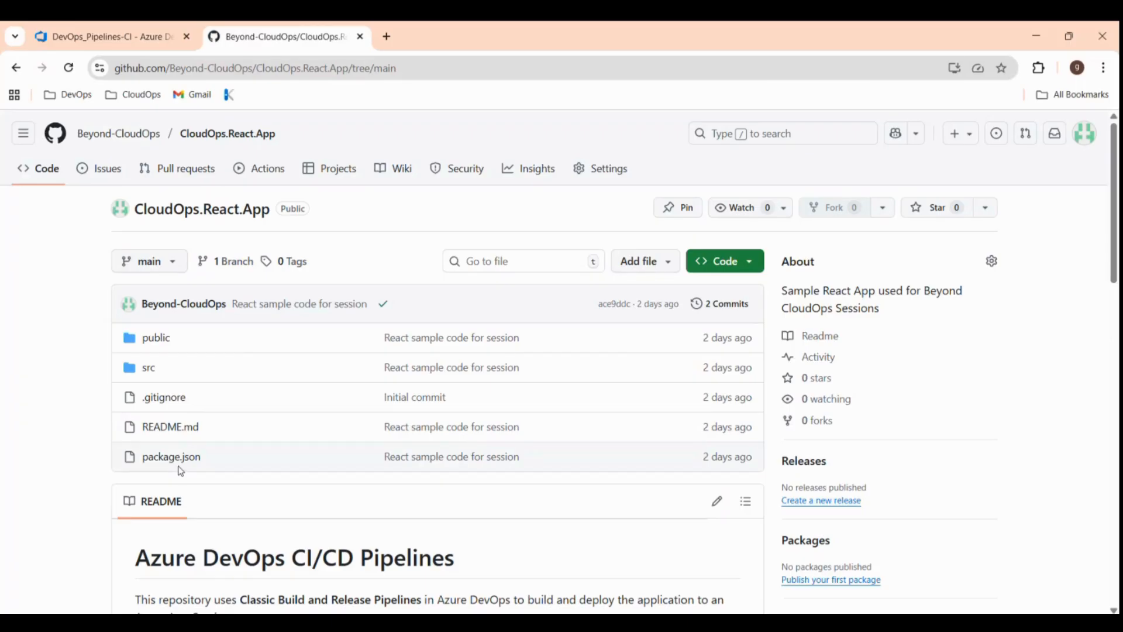
left_click(158, 40)
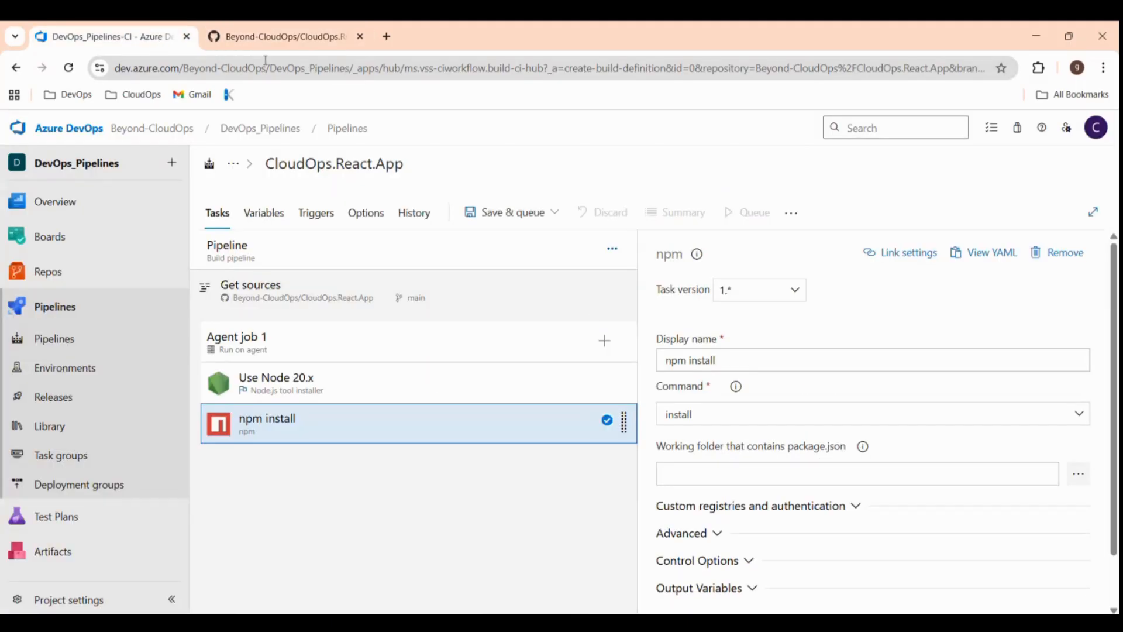
left_click(666, 474)
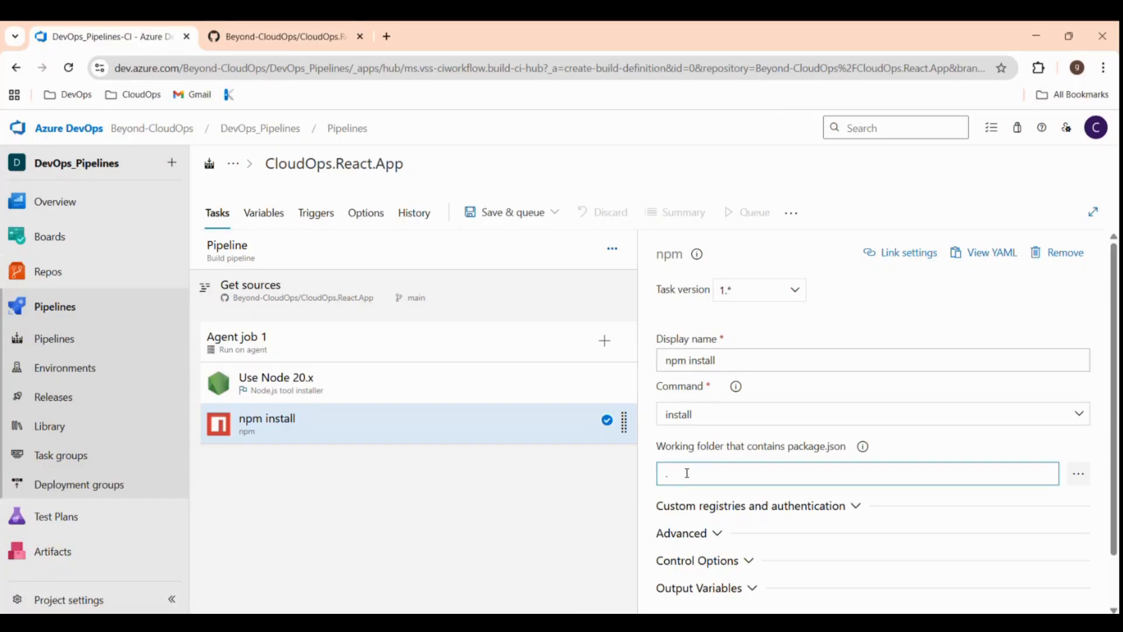
type(".")
scroll(764, 494, "down", 1)
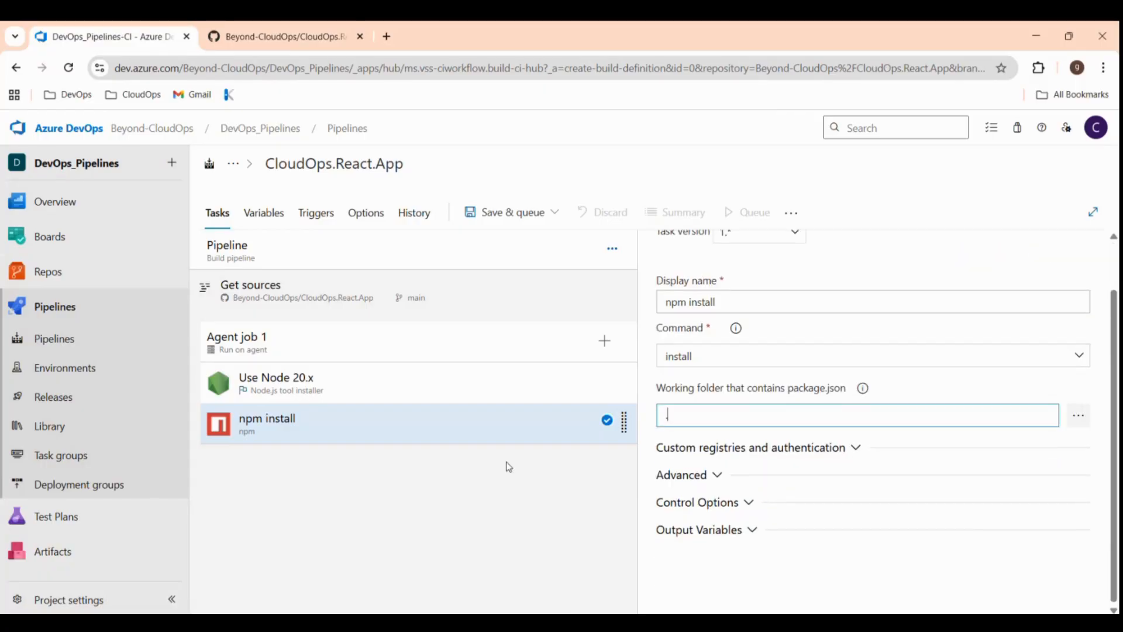
scroll(775, 452, "up", 1)
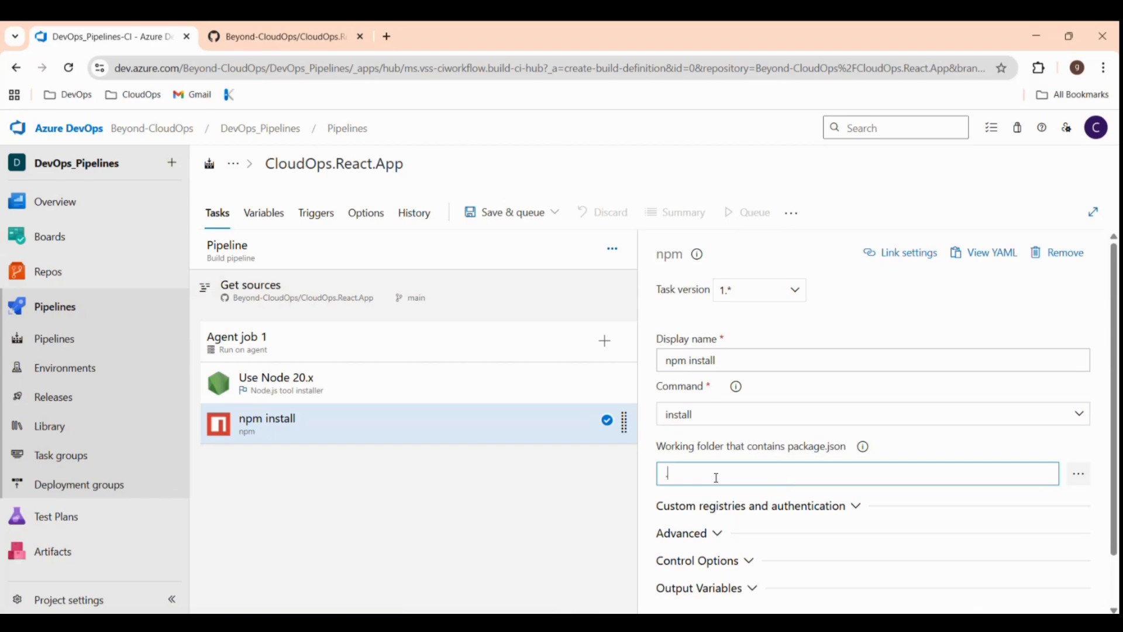
left_click(605, 346)
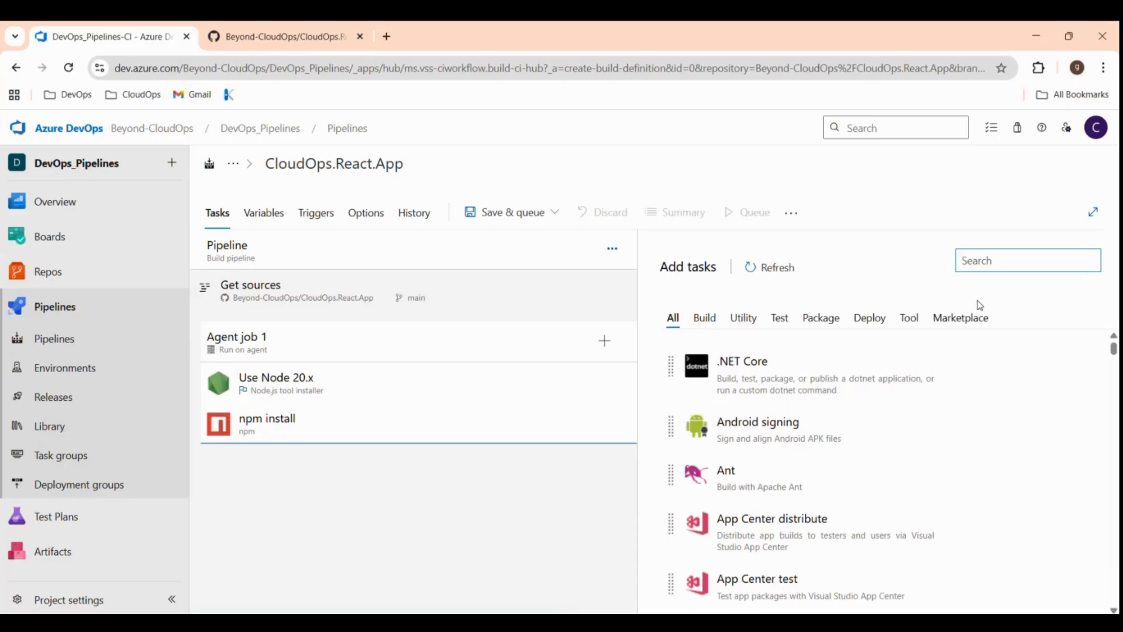
Add a second npm task and switch its command to custom.
type("npm")
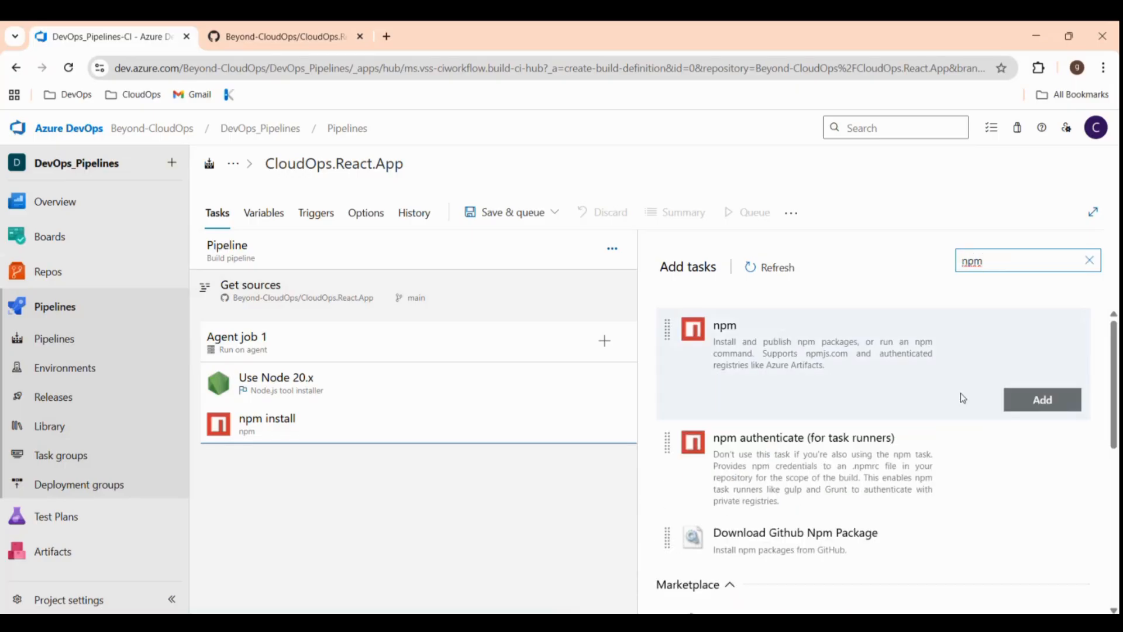
left_click(1056, 399)
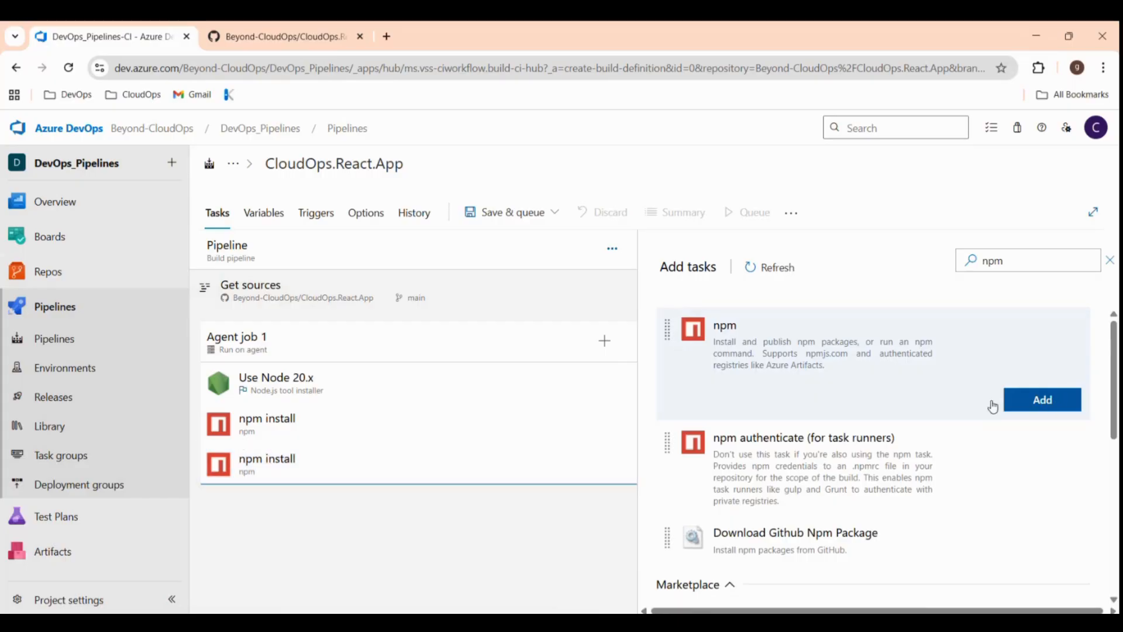
left_click(426, 473)
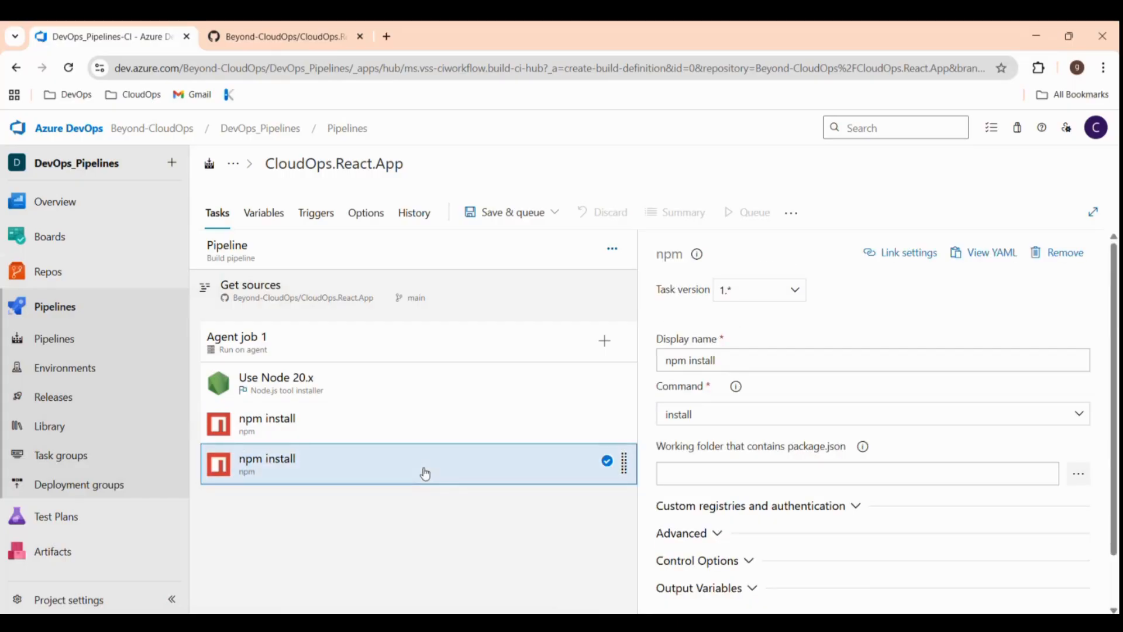
left_click(1079, 417)
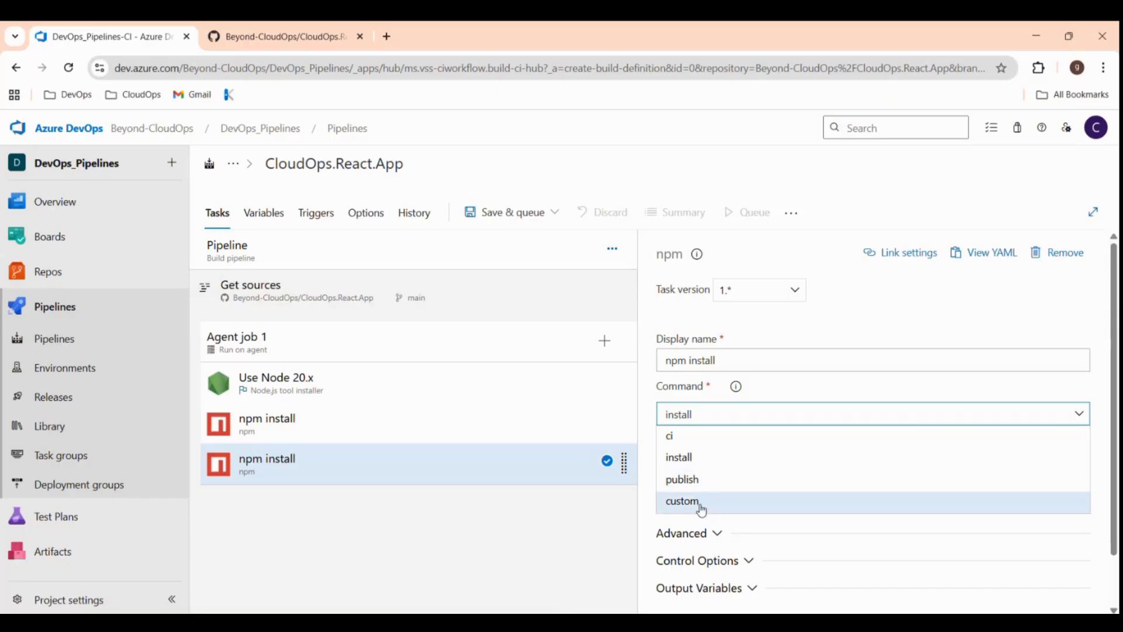
left_click(702, 503)
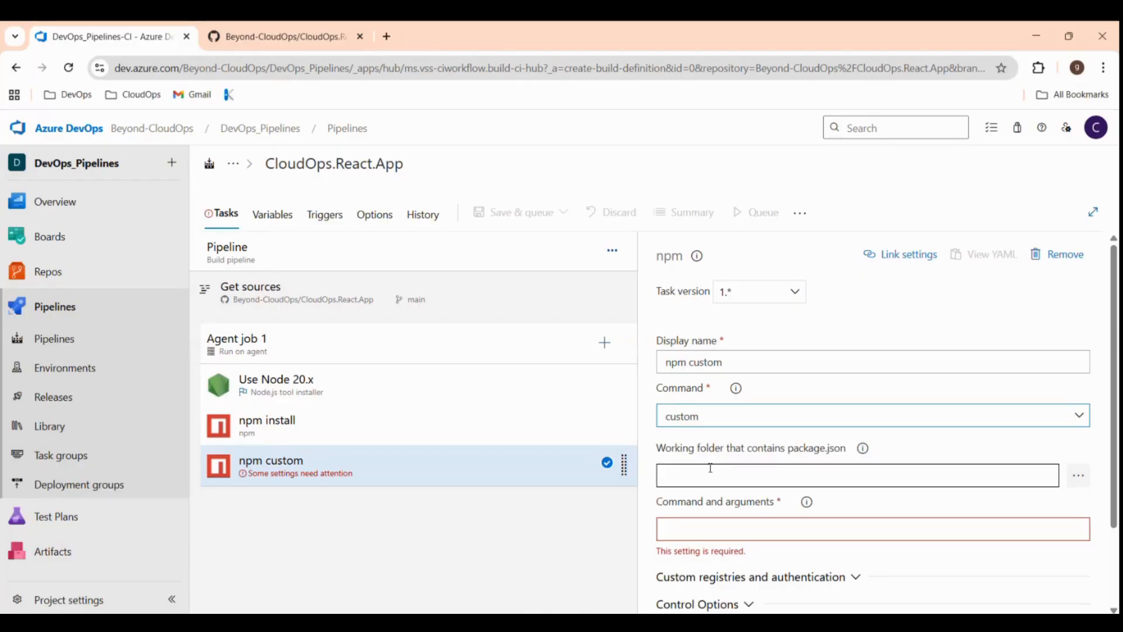
Set the custom npm task's working folder to '.' and view the GitHub repository.
left_click(670, 479)
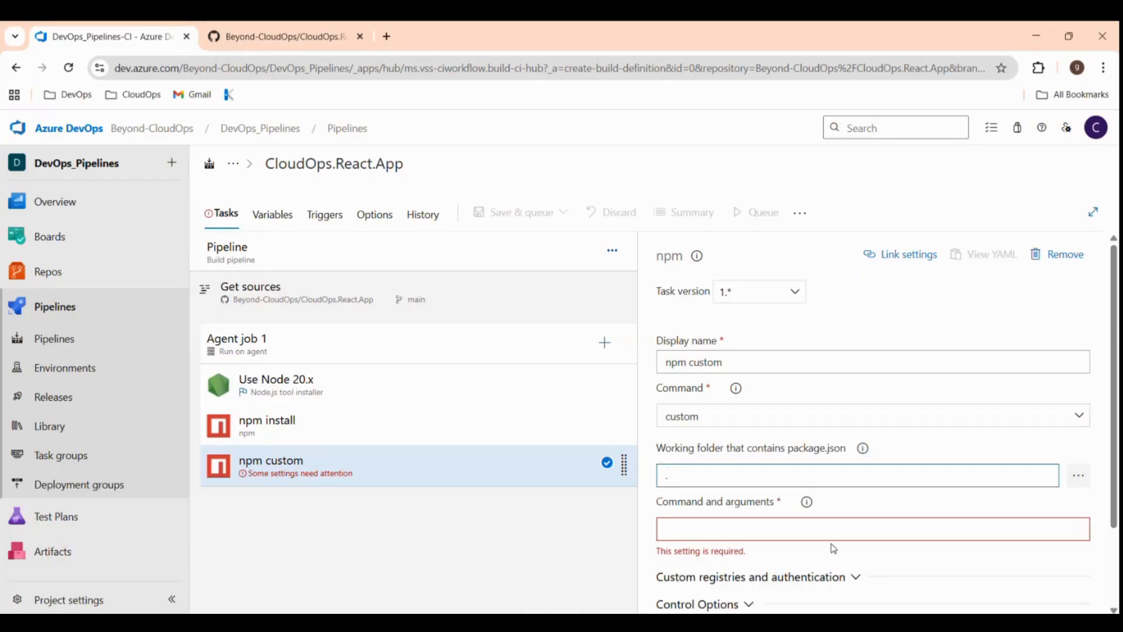
type(".")
left_click(685, 531)
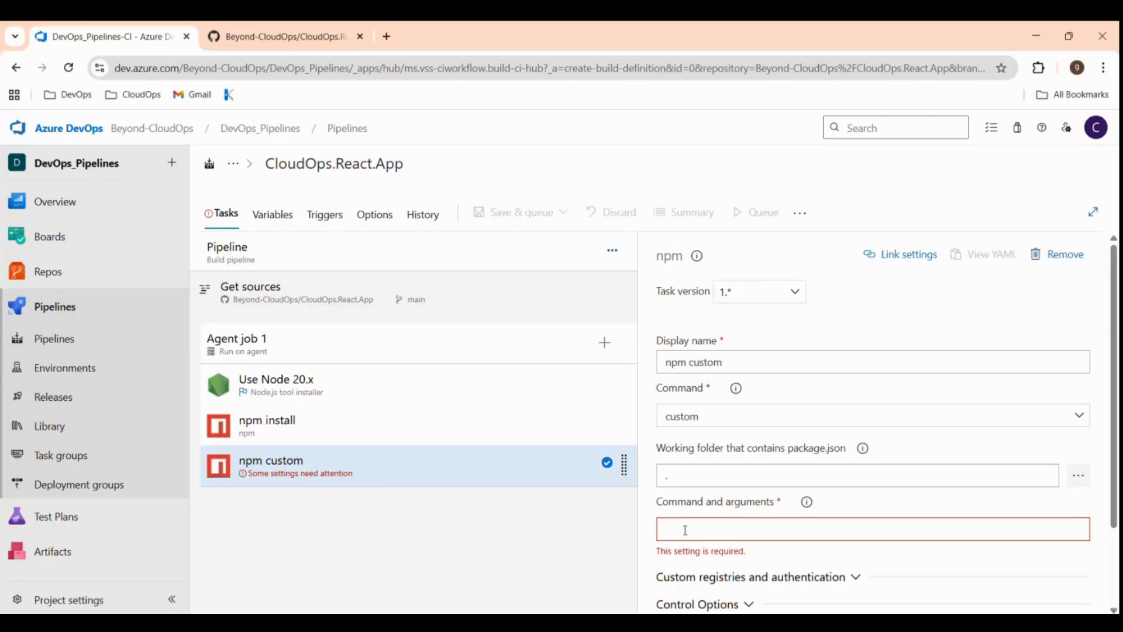
left_click(295, 38)
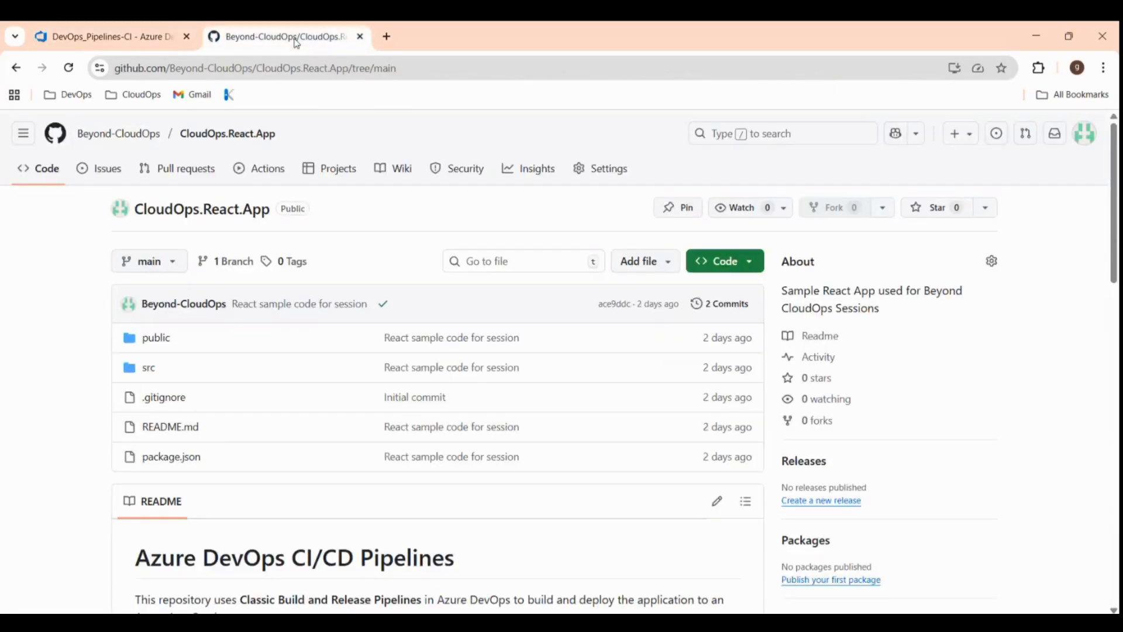
Review the build scripts in the repository's package.json, then go back to Azure DevOps.
left_click(186, 461)
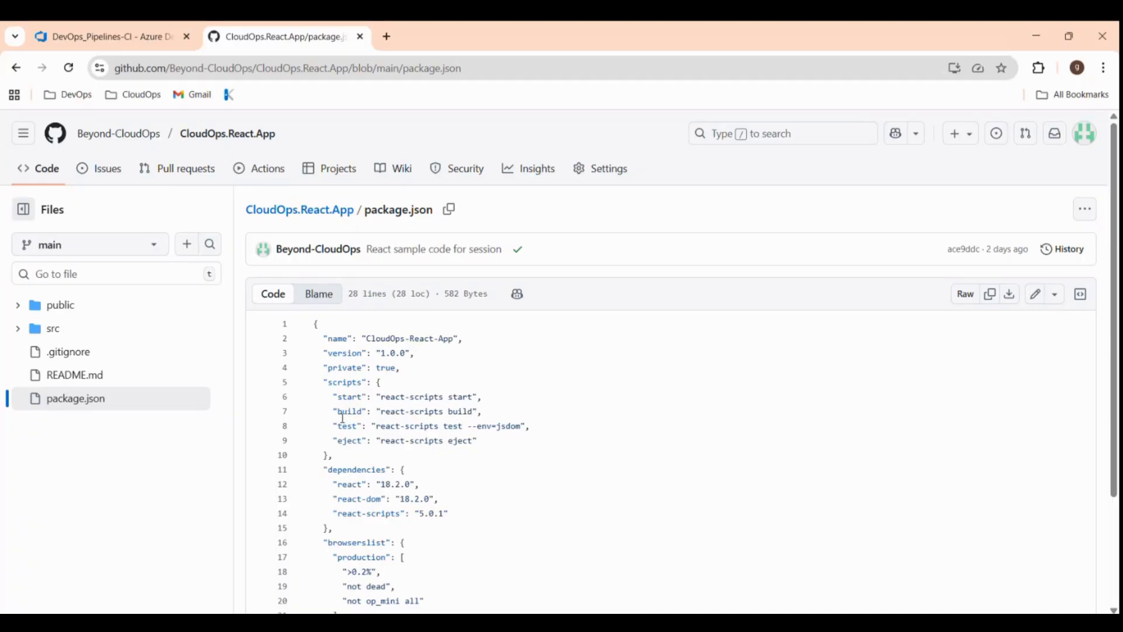
left_click(132, 39)
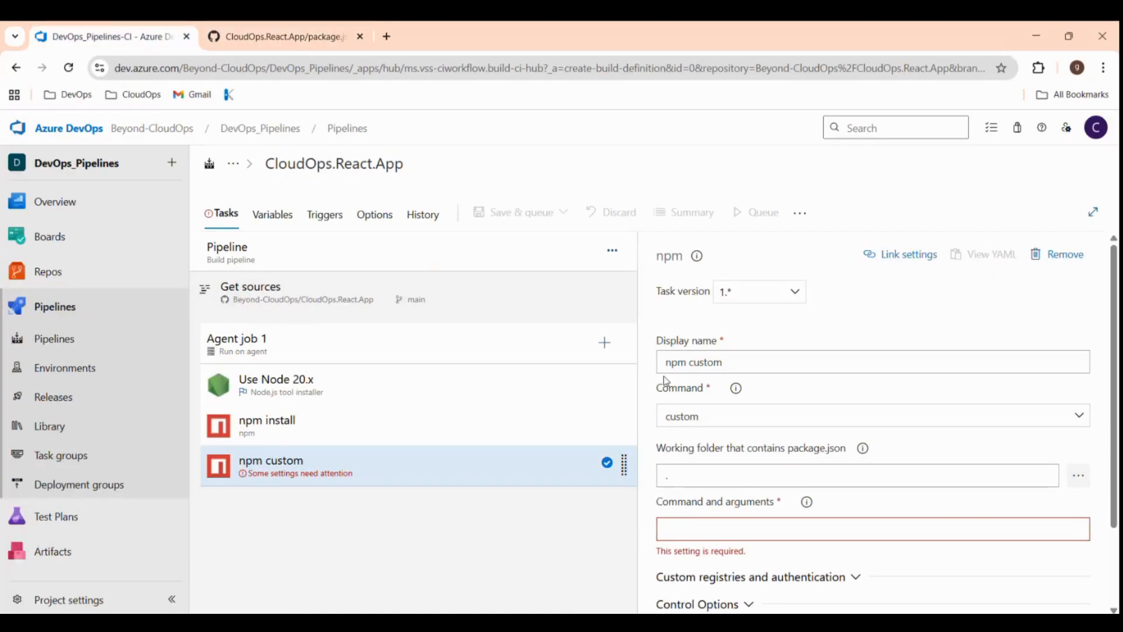
Enter 'run build' as the npm custom task's command and arguments.
left_click(666, 529)
type("run buil")
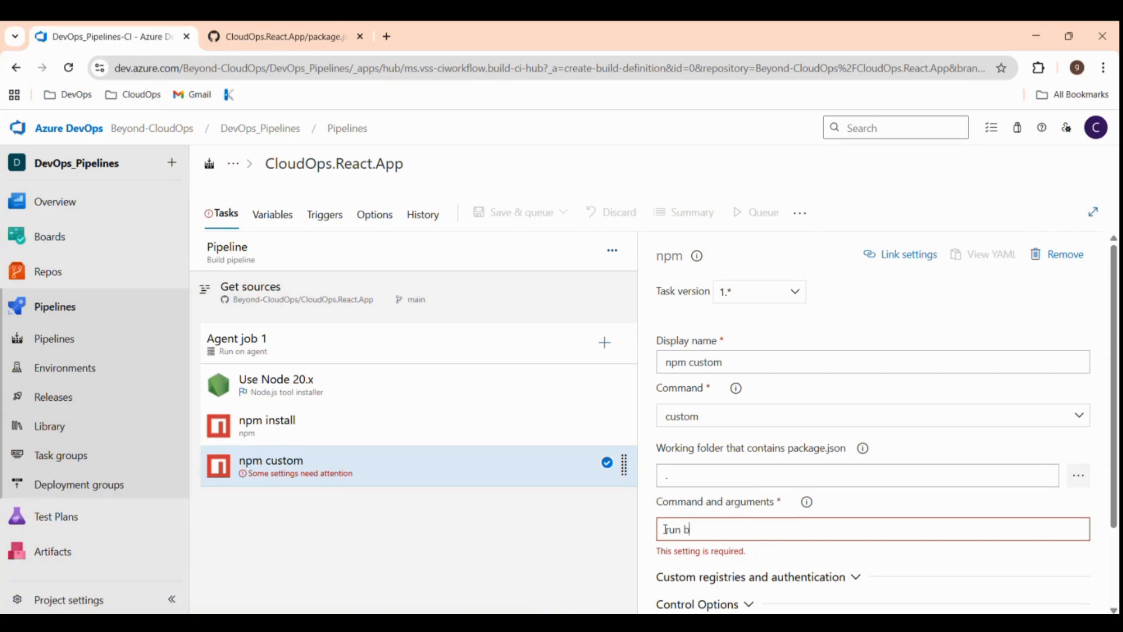
type("d")
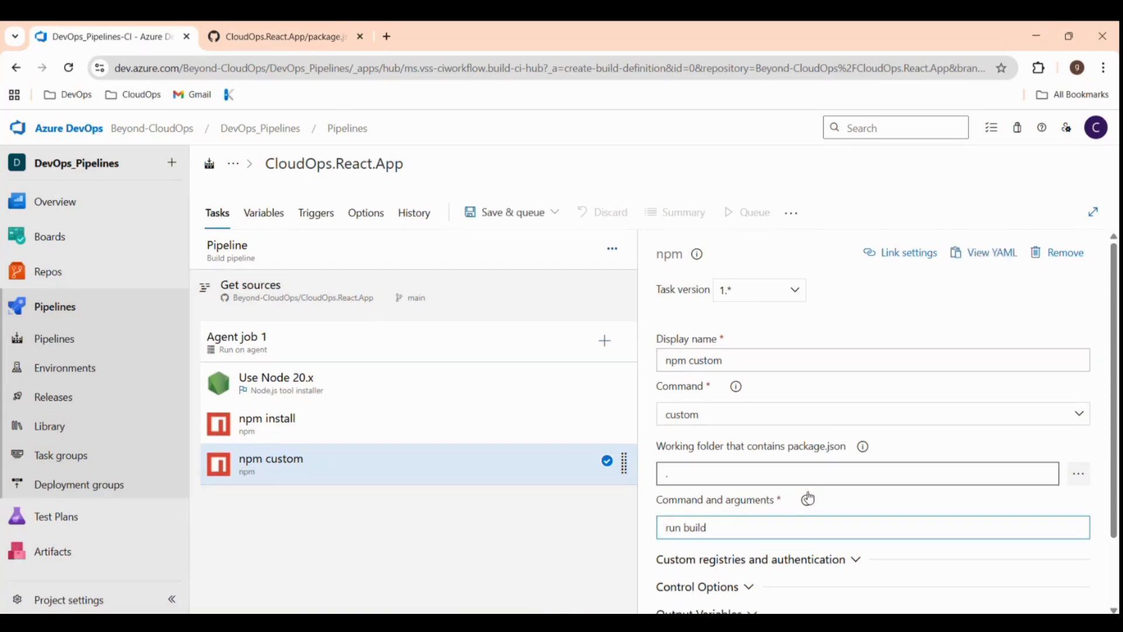
scroll(830, 503, "down", 2)
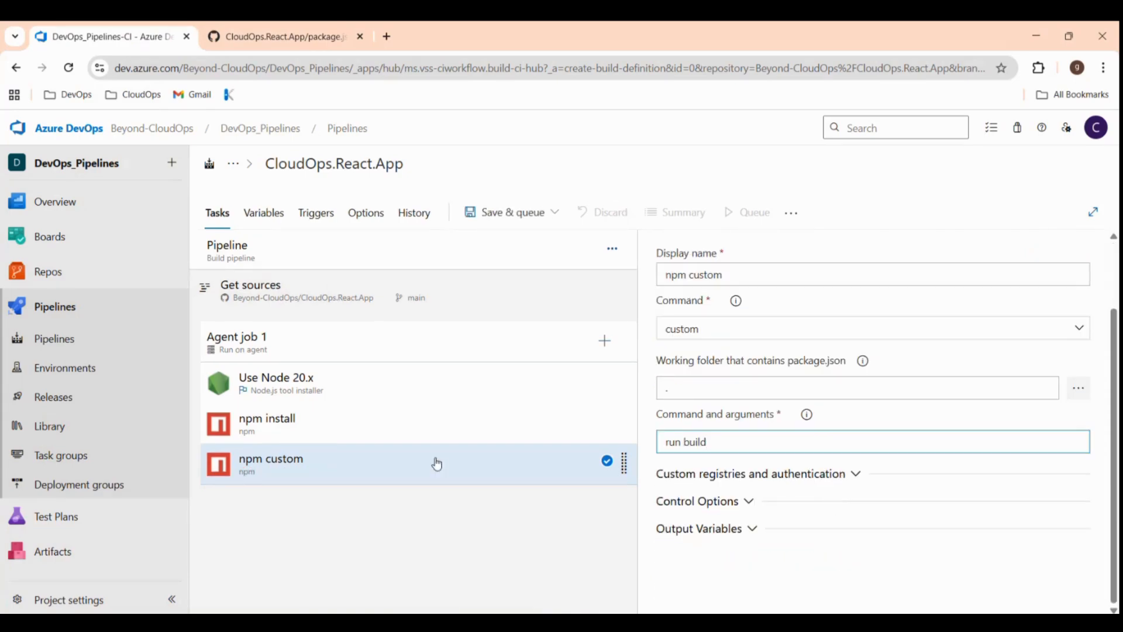
scroll(788, 376, "up", 1)
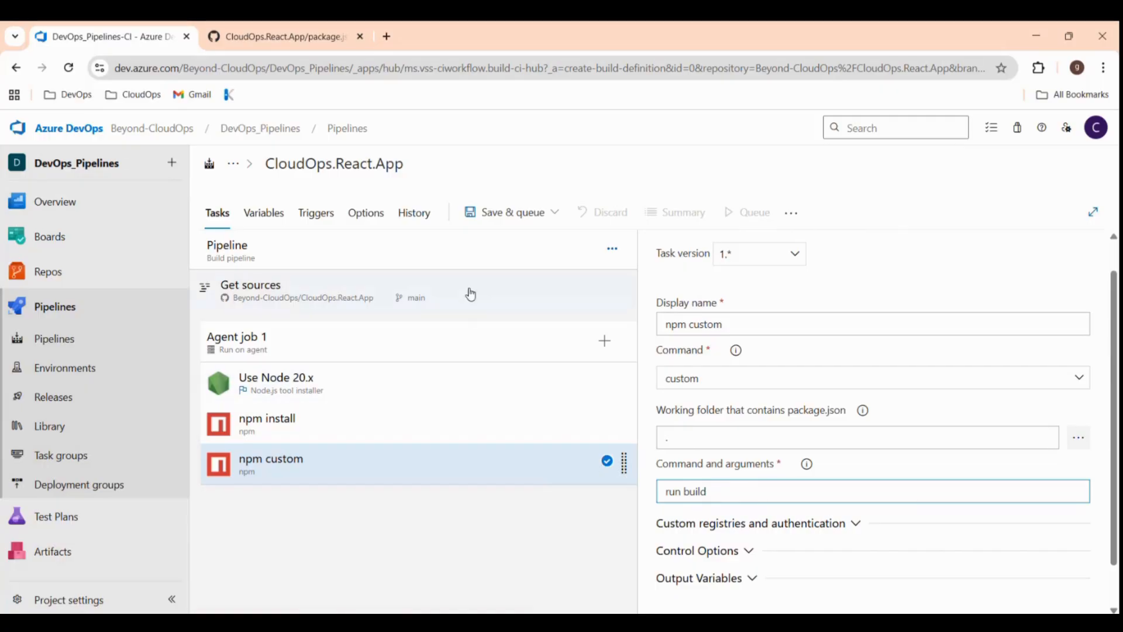
Add an Archive files task zipping $(Build.BinariesDirectory) into $(Build.BuildId).zip and select it.
left_click(604, 341)
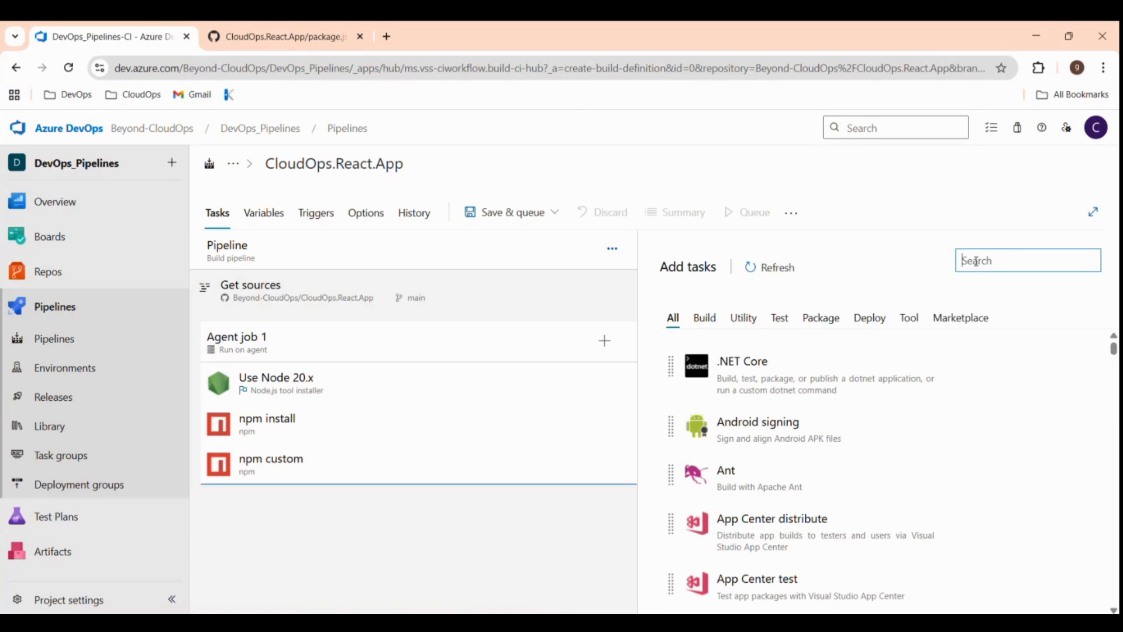
type("zip")
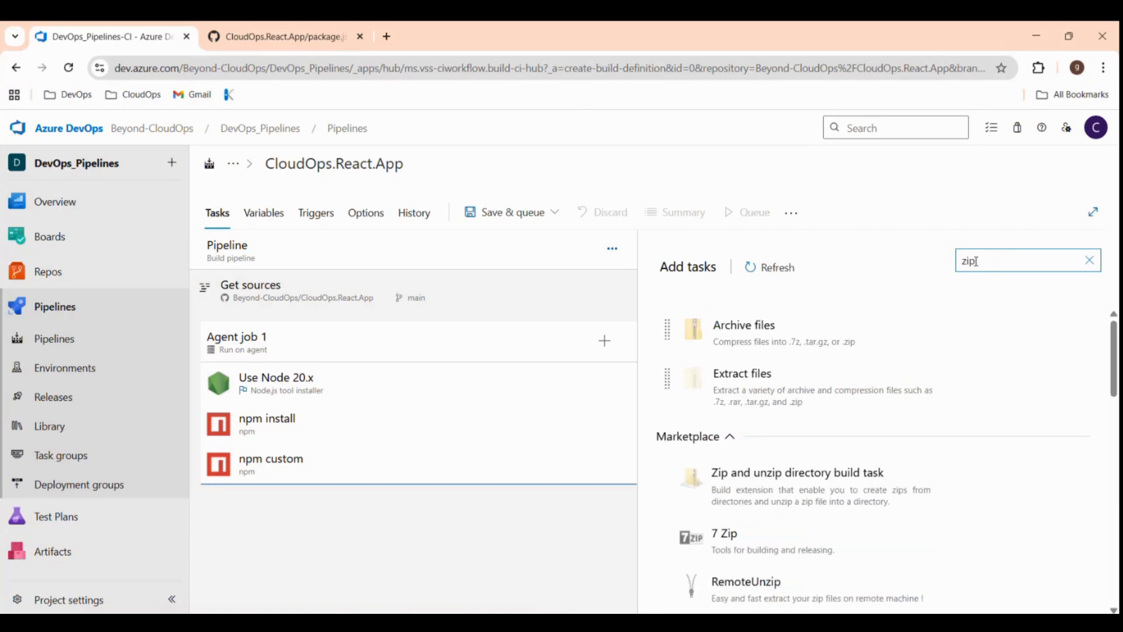
mouse_move(978, 342)
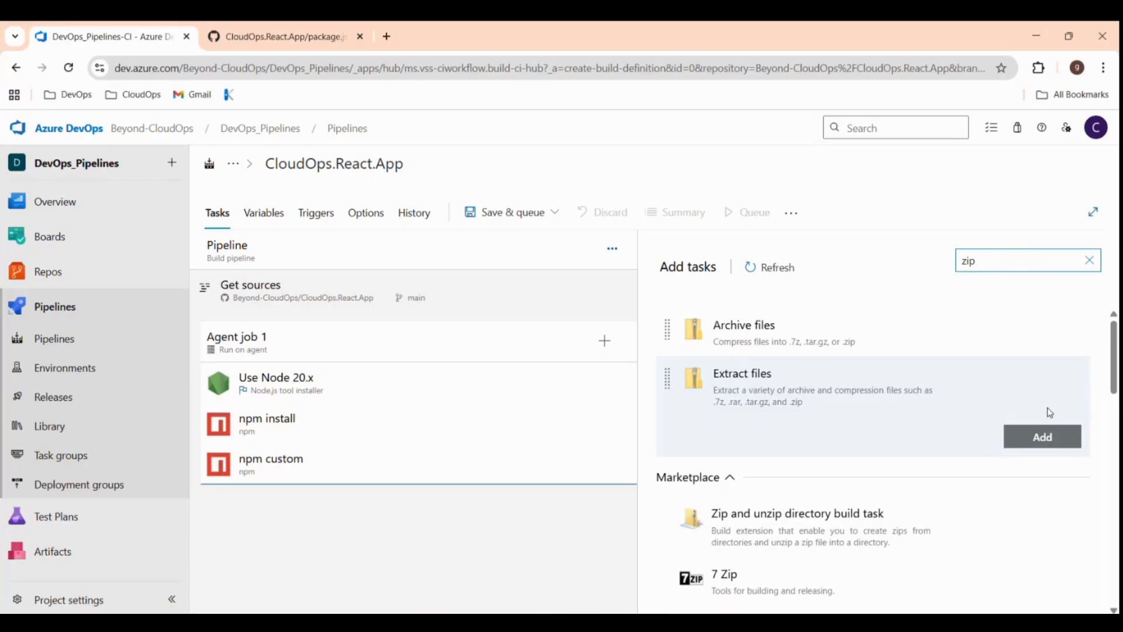
left_click(1059, 378)
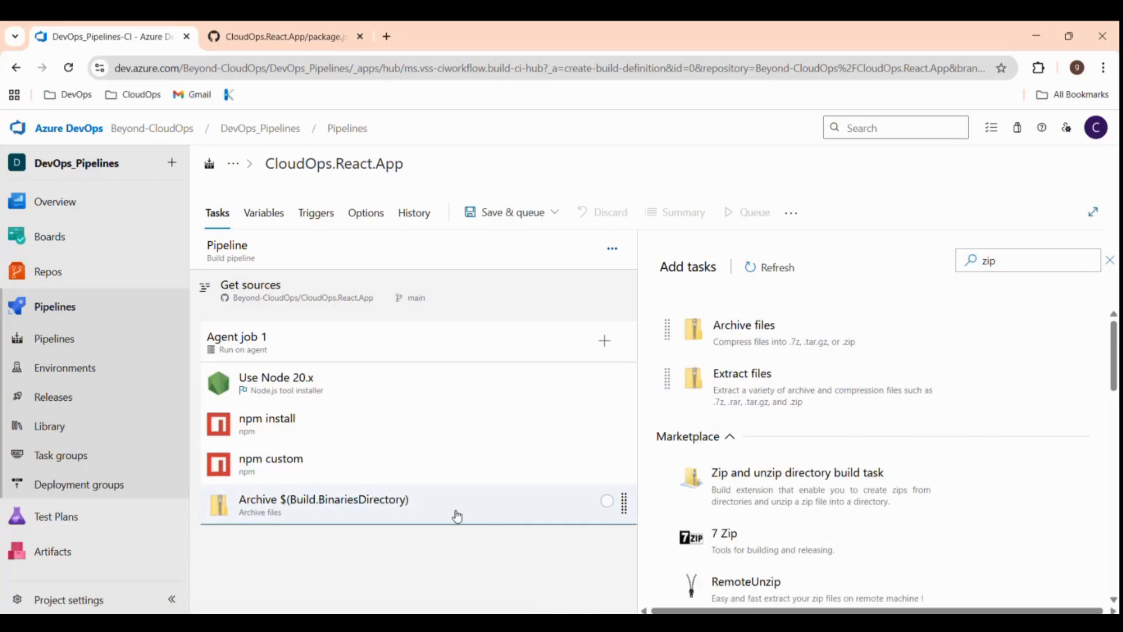
left_click(457, 515)
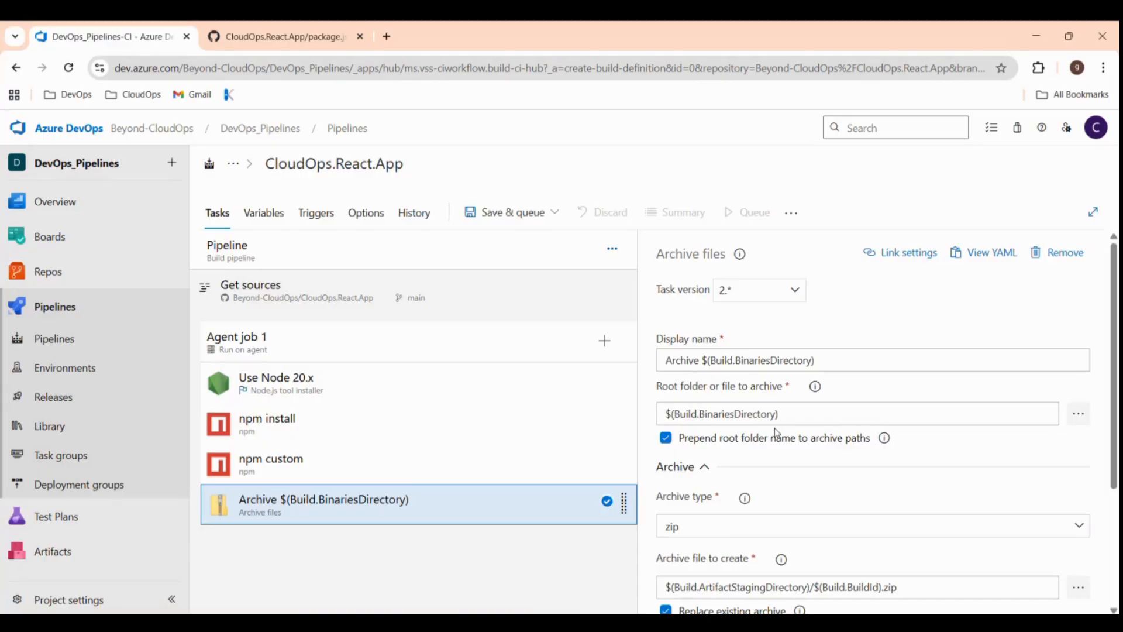
Set the archive root folder to $(Build.SourcesDirectory)/build and turn off prepending the root folder name.
left_click(776, 415)
key("BackSpace")
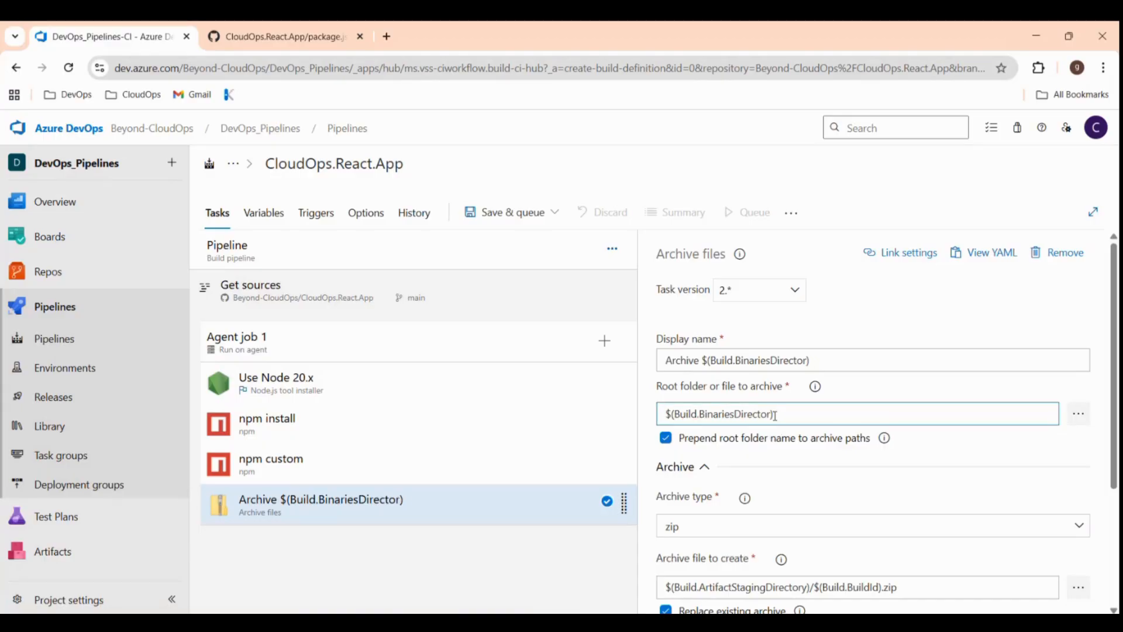
key("BackSpace")
key("BackSpace")
key("BackSpace")
key("BackSpace")
key("BackSpace")
key("BackSpace")
key("BackSpace")
key("BackSpace")
key("BackSpace")
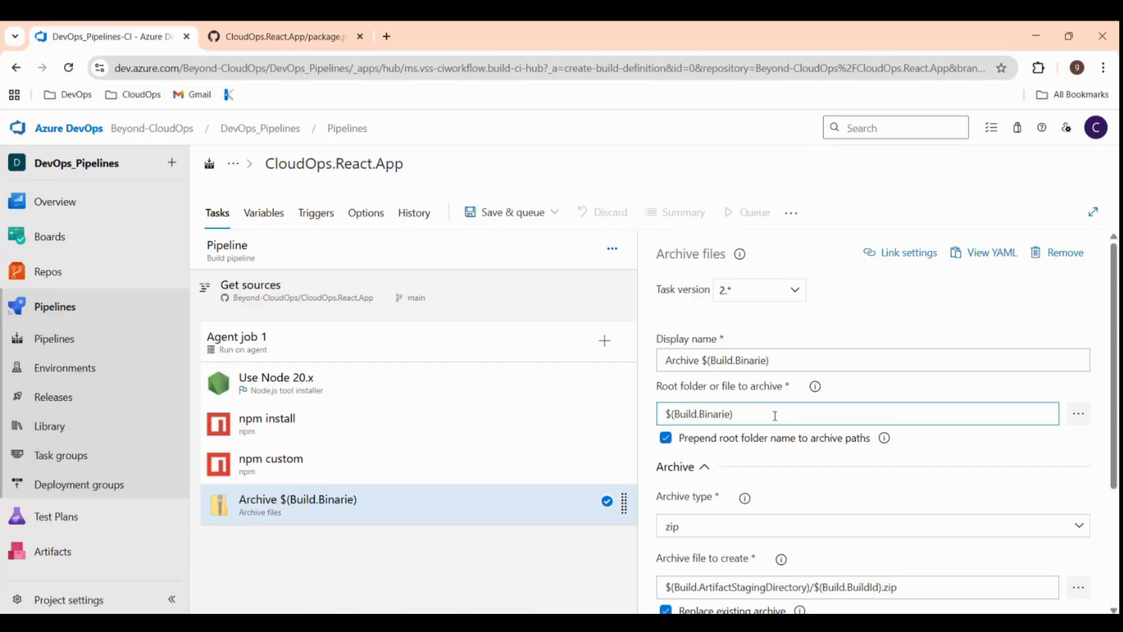
key("BackSpace")
key("BackSpace")
key("BackSpace")
key("BackSpace")
key("BackSpace")
key("BackSpace")
key("BackSpace")
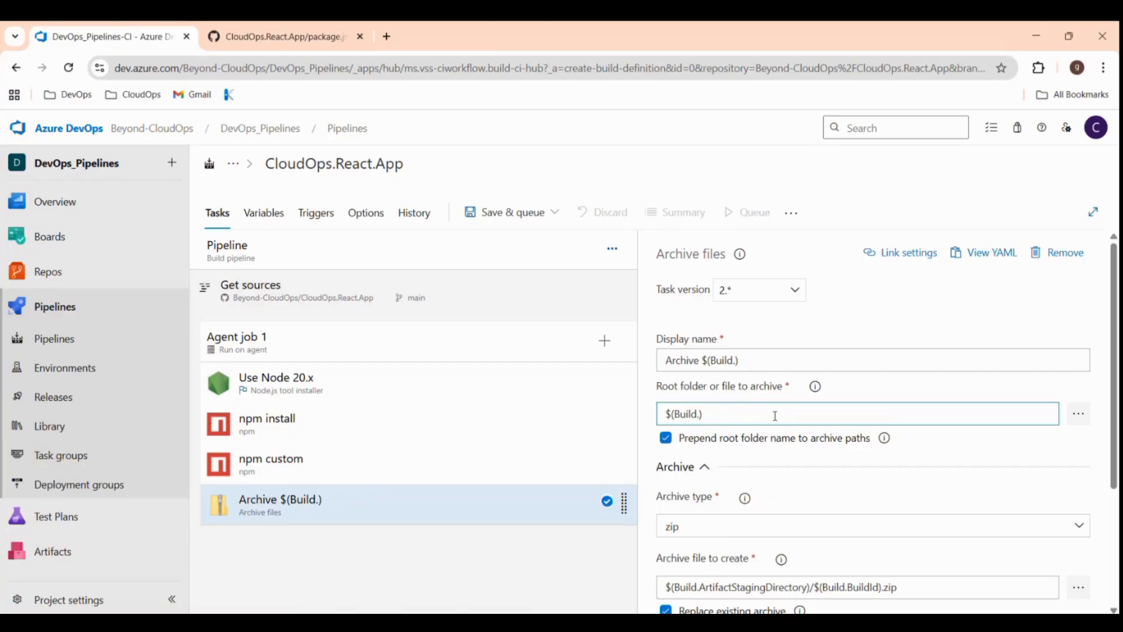
type("Sources")
type("Direc")
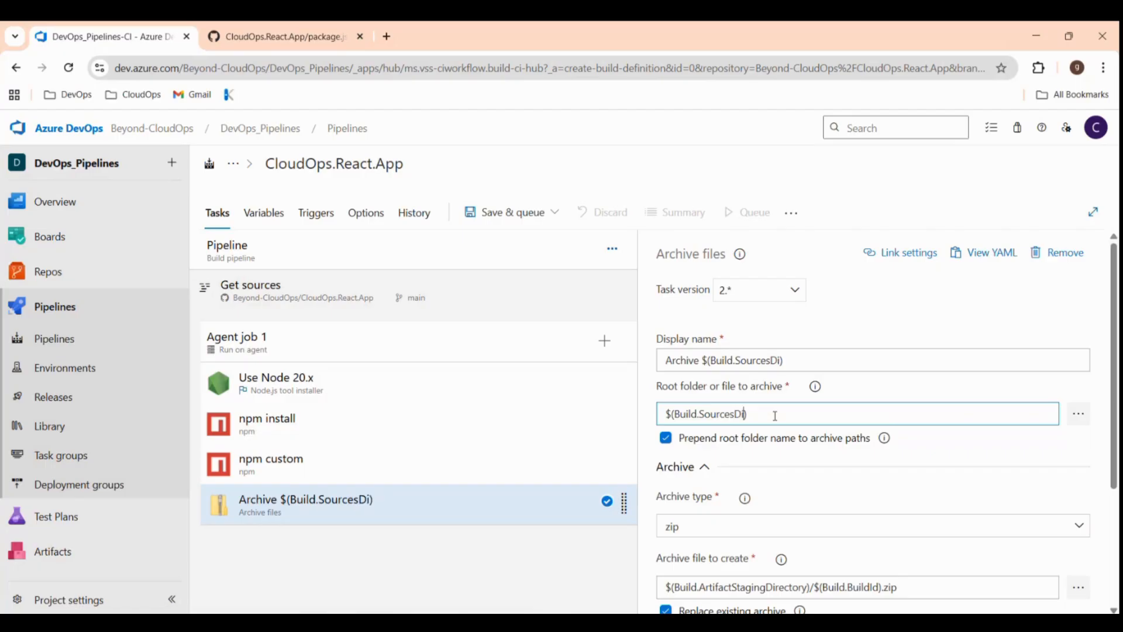
type("tory)")
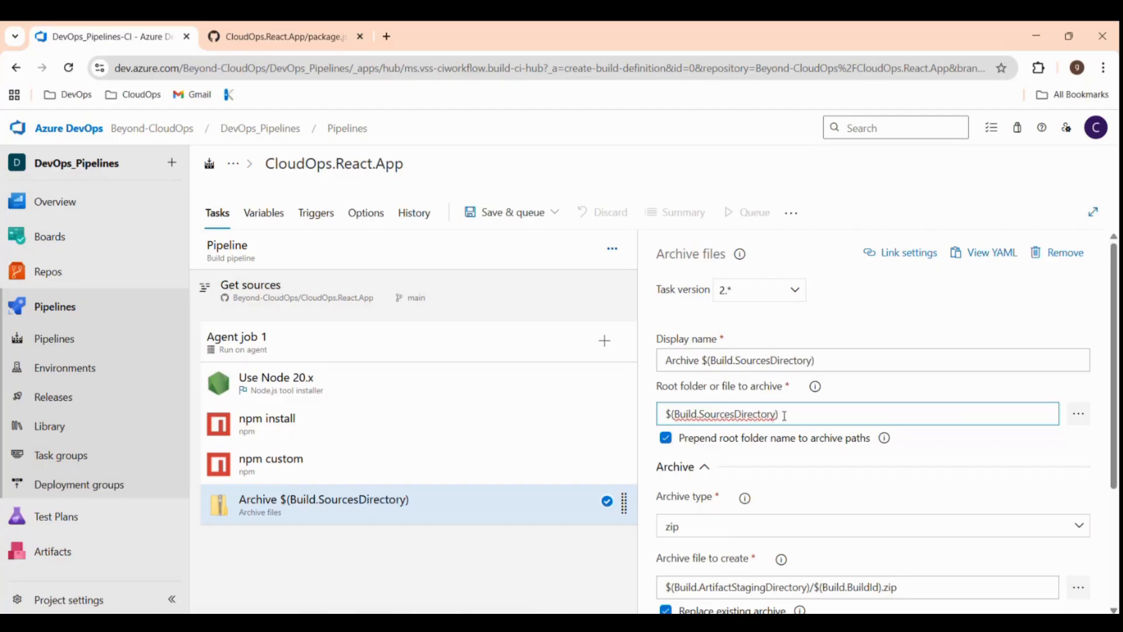
type("/build")
left_click(666, 439)
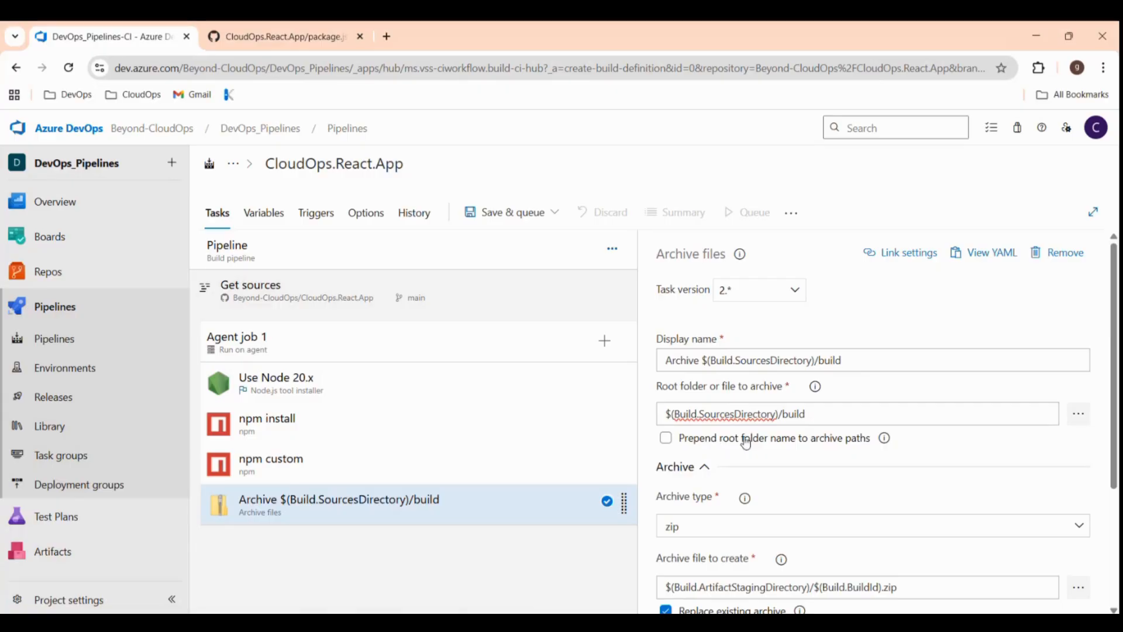
scroll(819, 488, "down", 2)
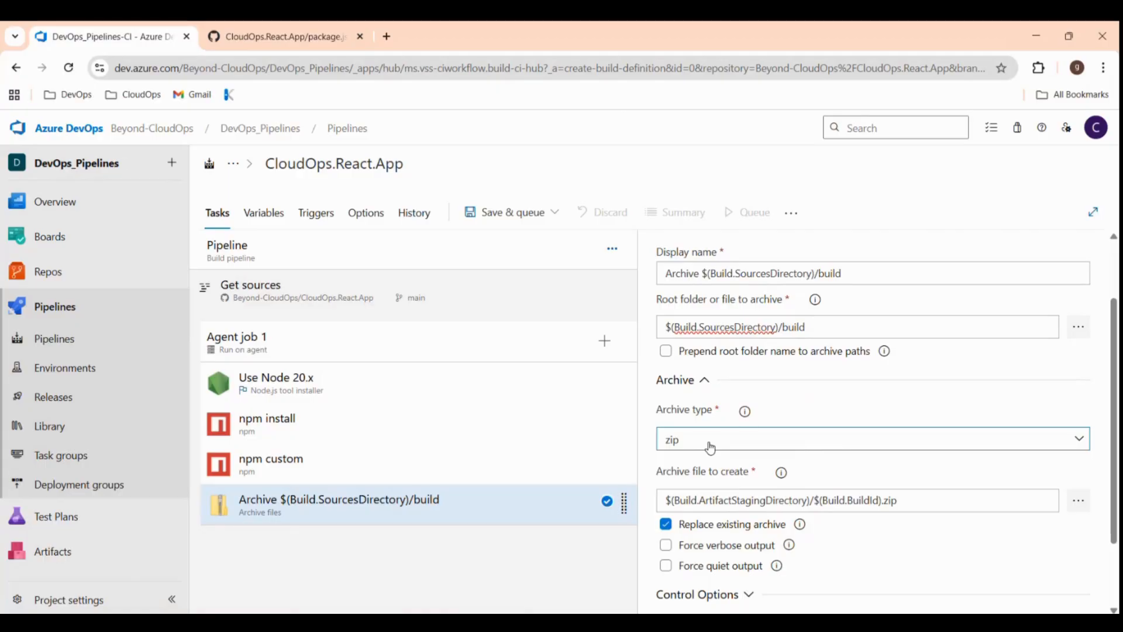
scroll(875, 432, "down", 3)
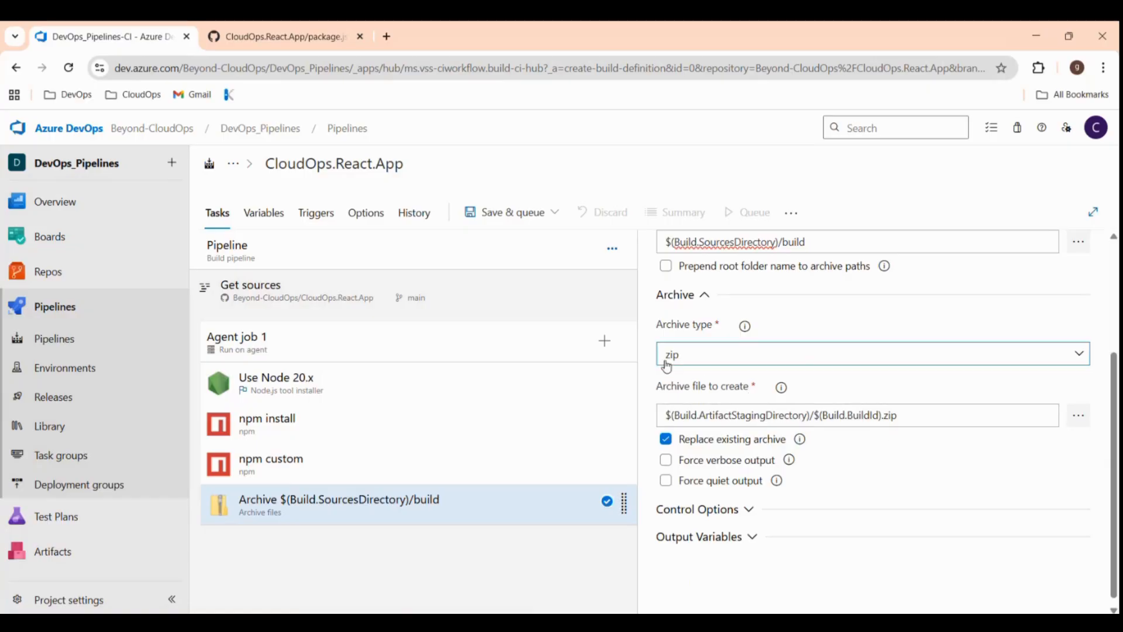
scroll(798, 358, "up", 1)
scroll(799, 358, "up", 1)
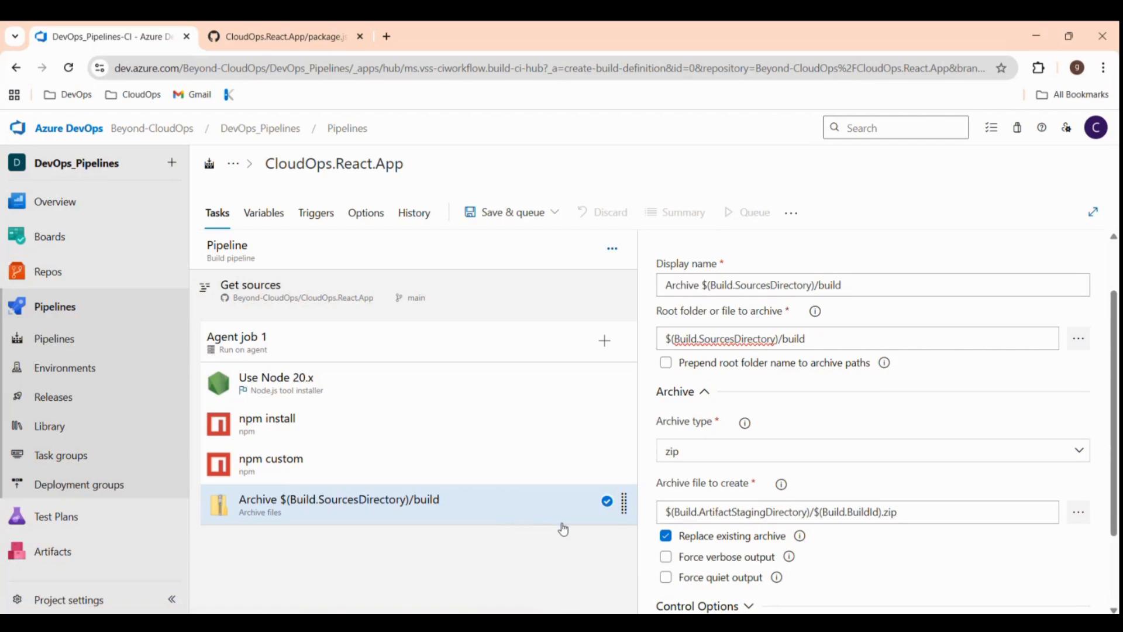
Add a Publish build artifacts task to Agent job 1.
left_click(605, 341)
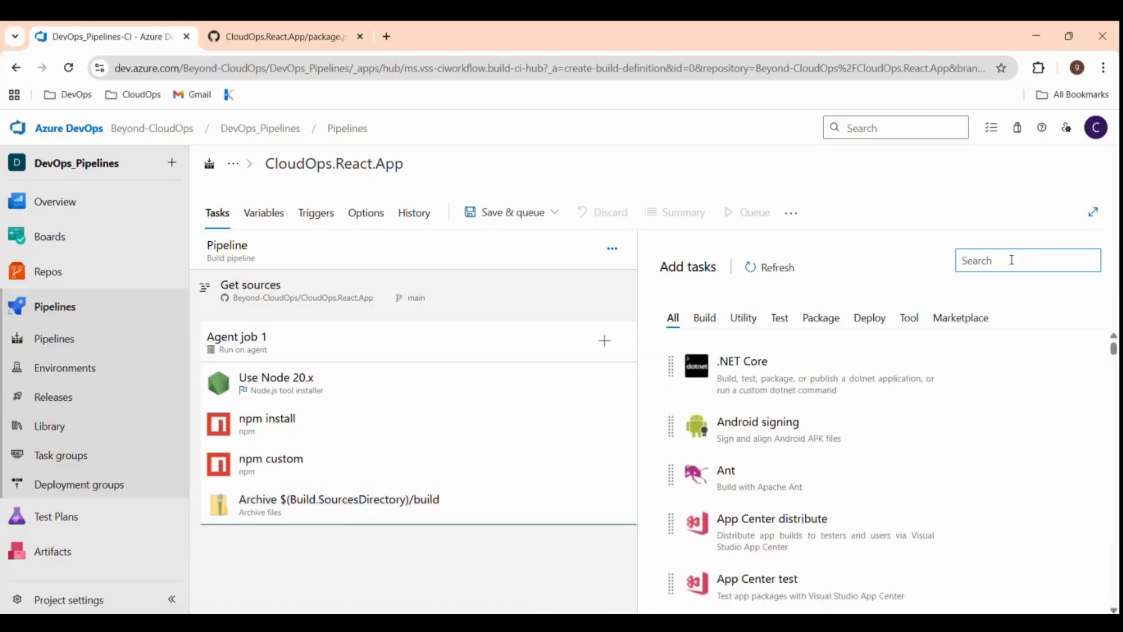
type("publish")
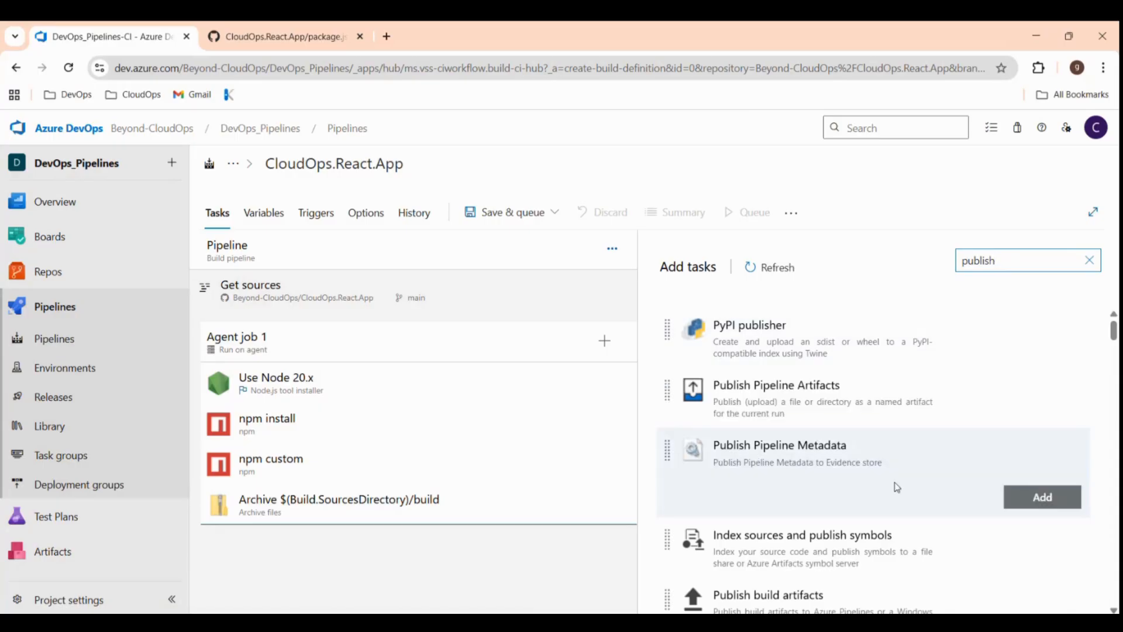
scroll(826, 496, "down", 1)
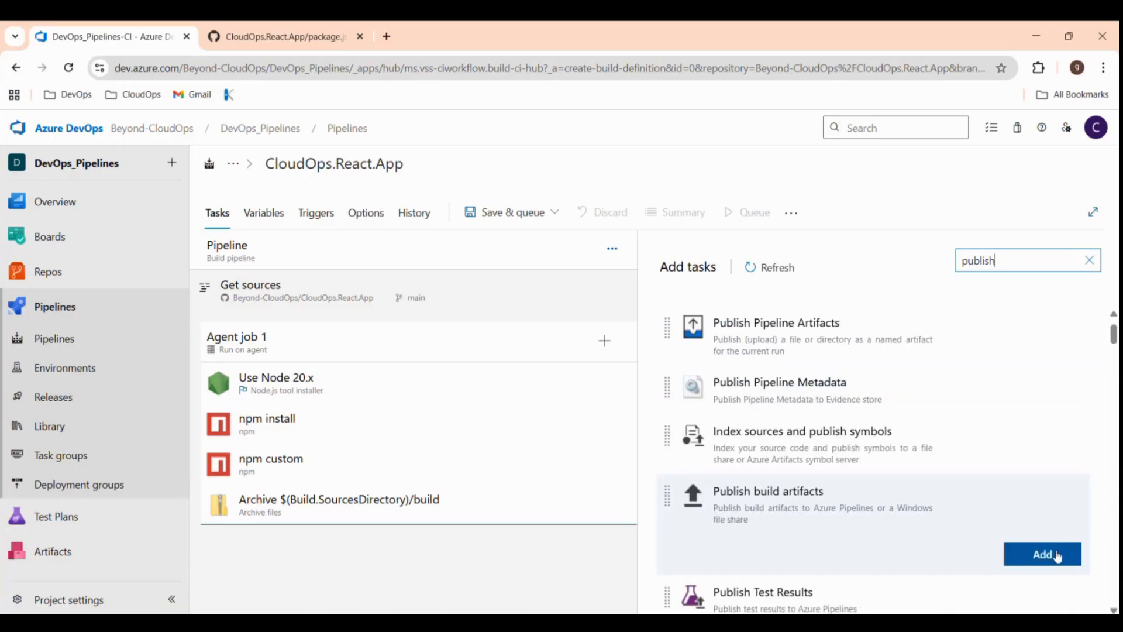
left_click(1056, 559)
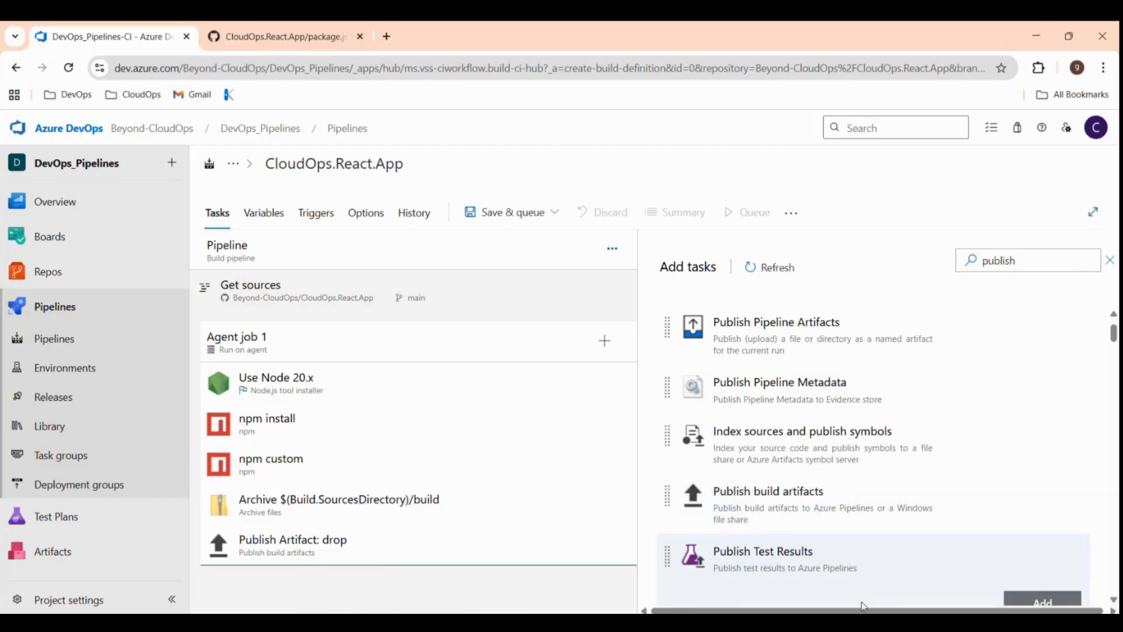
Name the published artifact ReactApp.
left_click(411, 552)
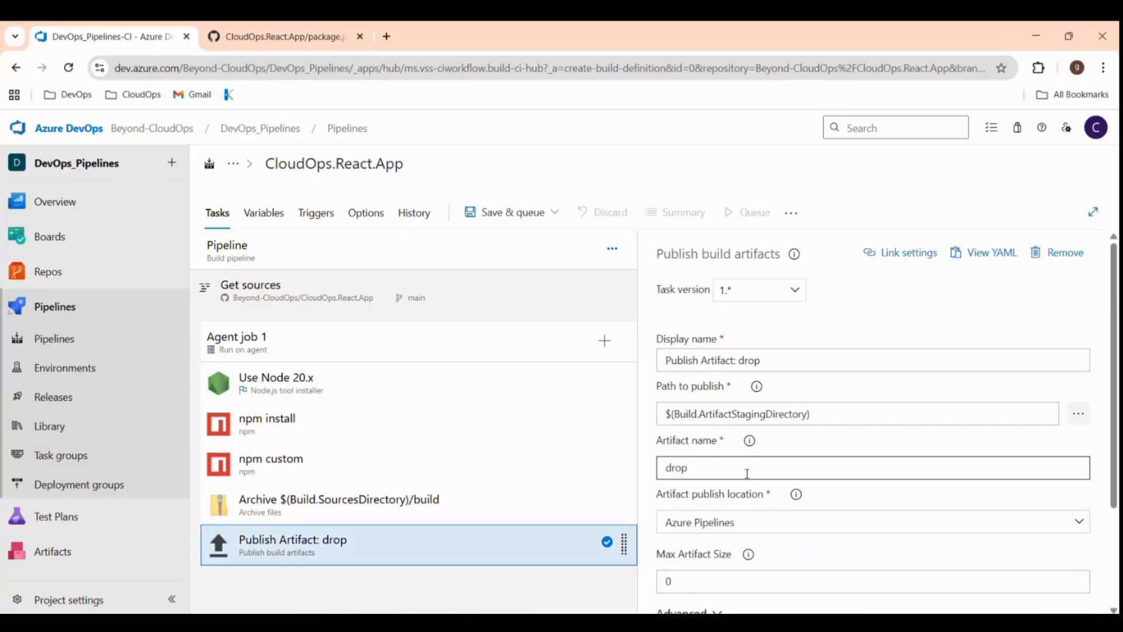
left_click(708, 471)
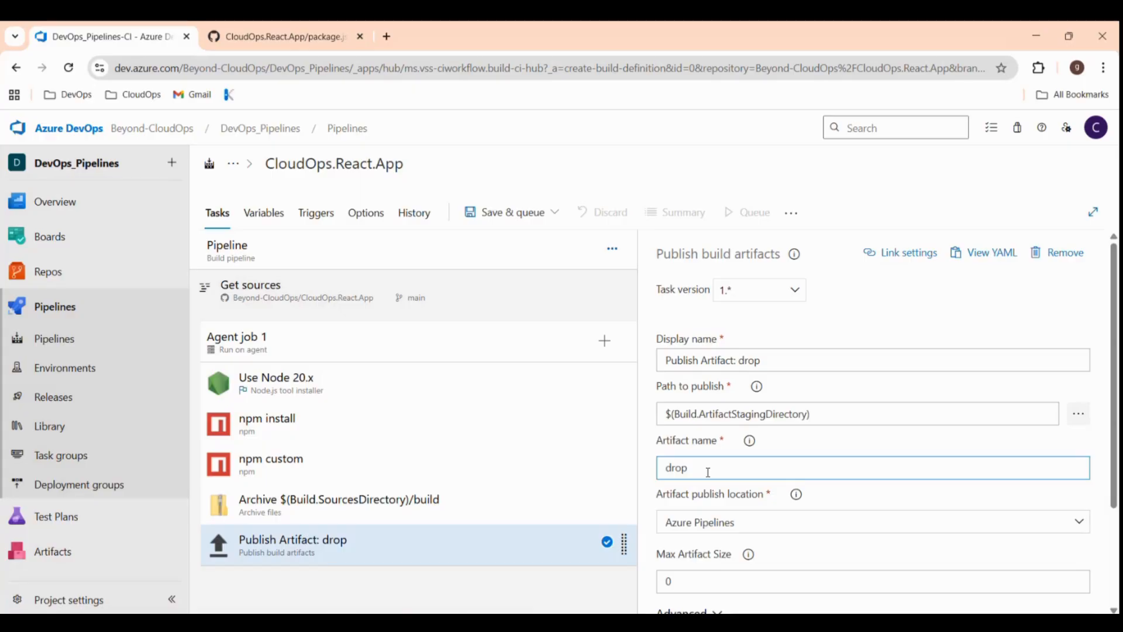
key("BackSpace")
key("BackSpace")
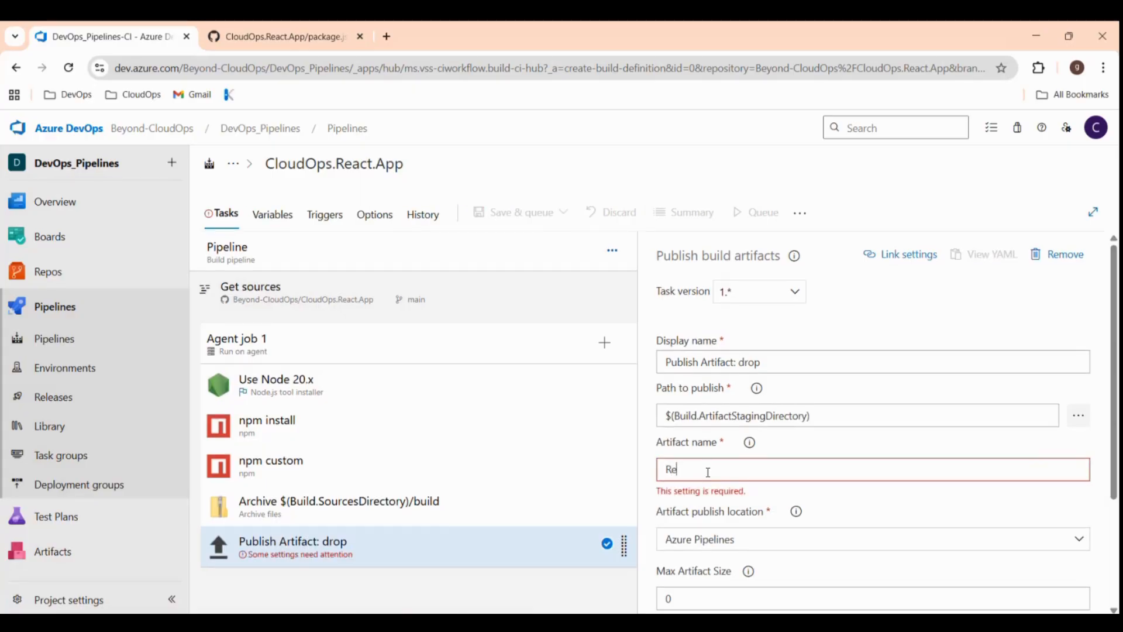
type("React")
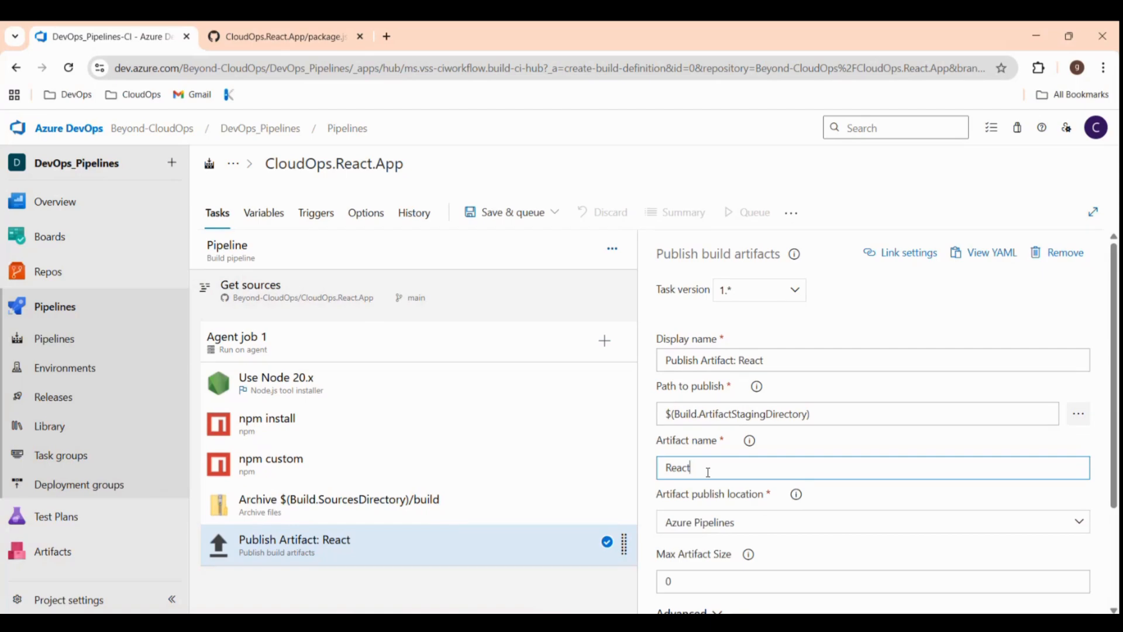
type("App")
scroll(785, 504, "down", 3)
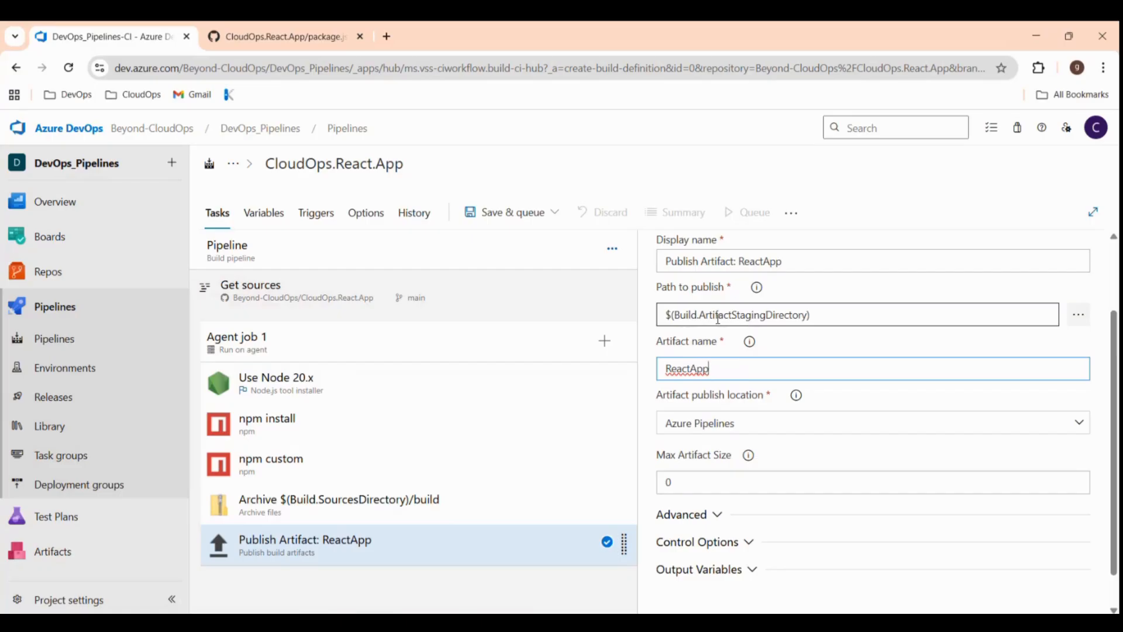
Copy the archive's $(Build.ArtifactStagingDirectory)/$(Build.BuildId).zip path into the publish task's Path to publish.
left_click(426, 509)
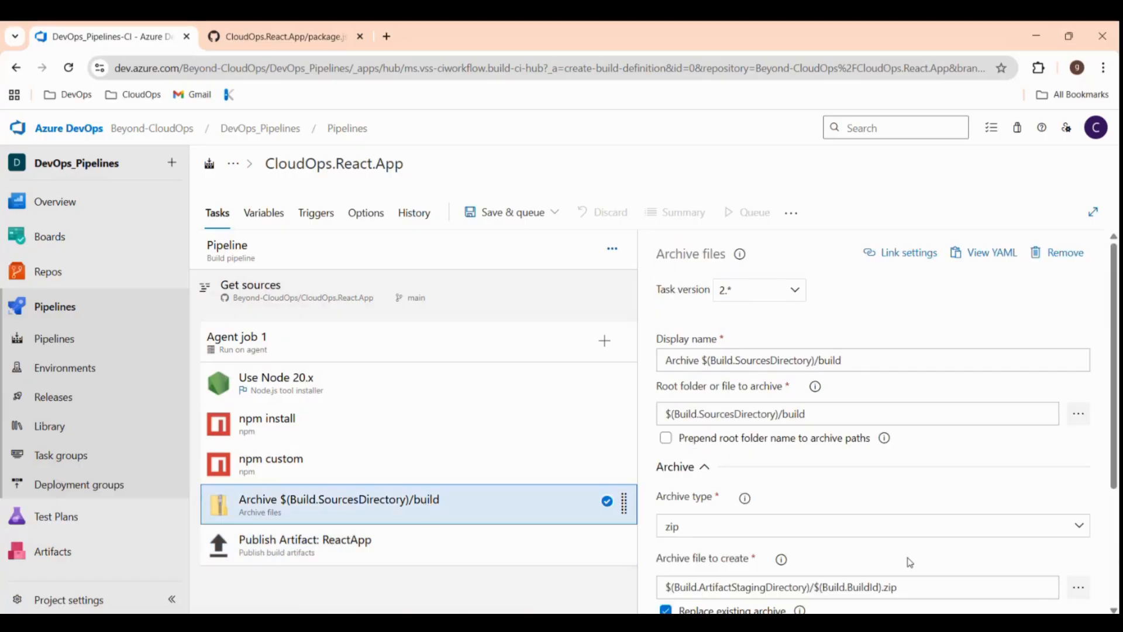
scroll(910, 562, "down", 2)
left_click_drag(902, 493, 661, 493)
key("ctrl+c")
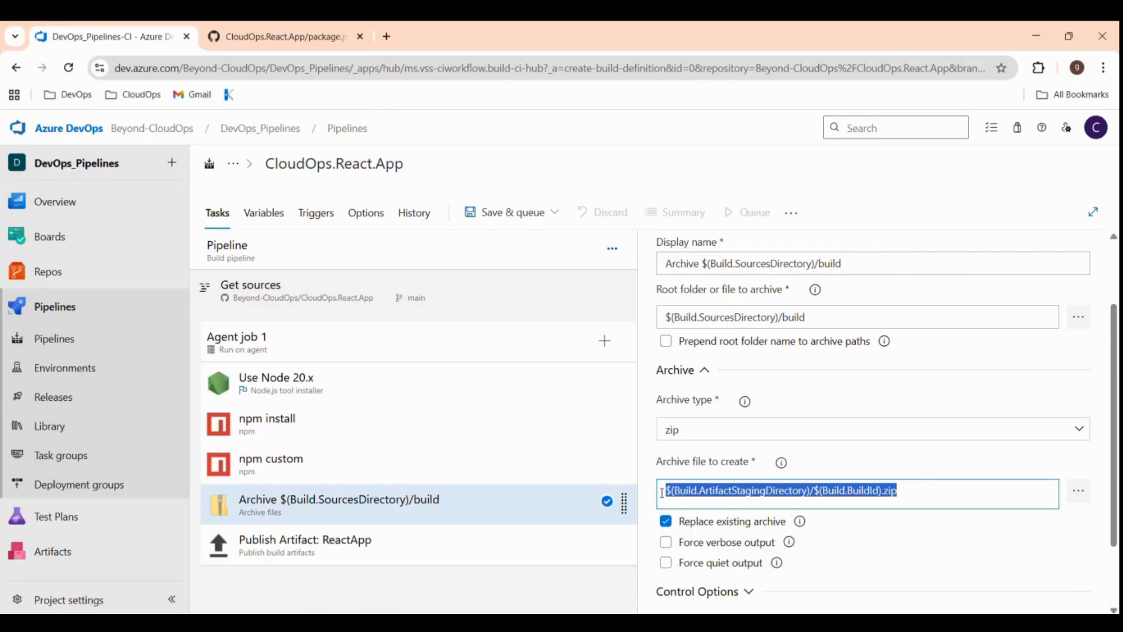
left_click(429, 557)
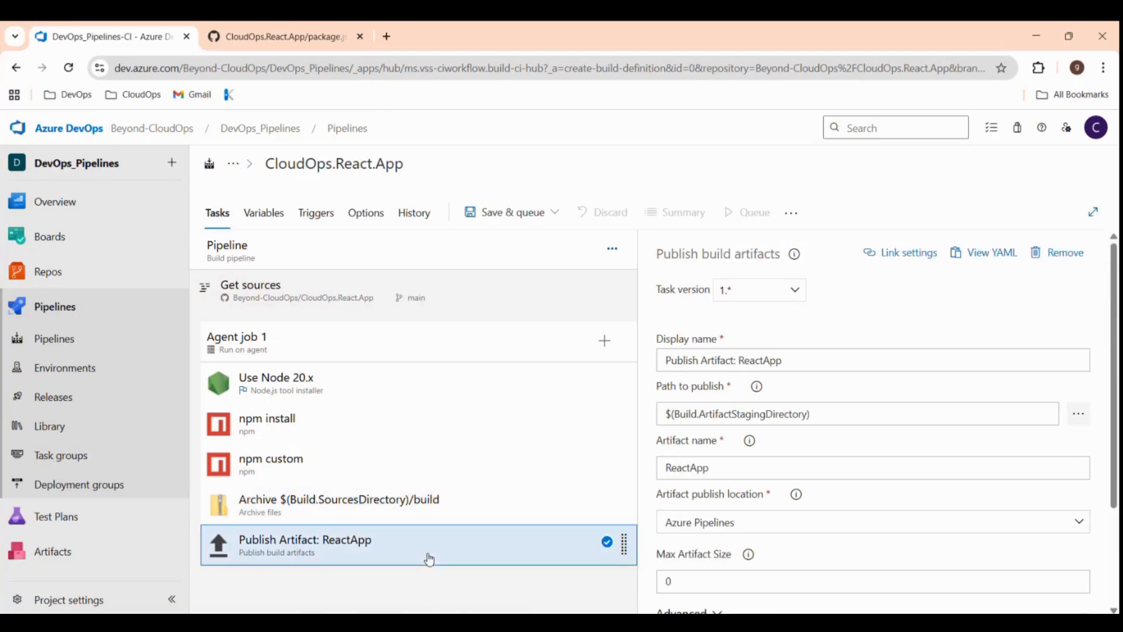
left_click(823, 414)
left_click_drag(823, 414, 650, 424)
key("ctrl+v")
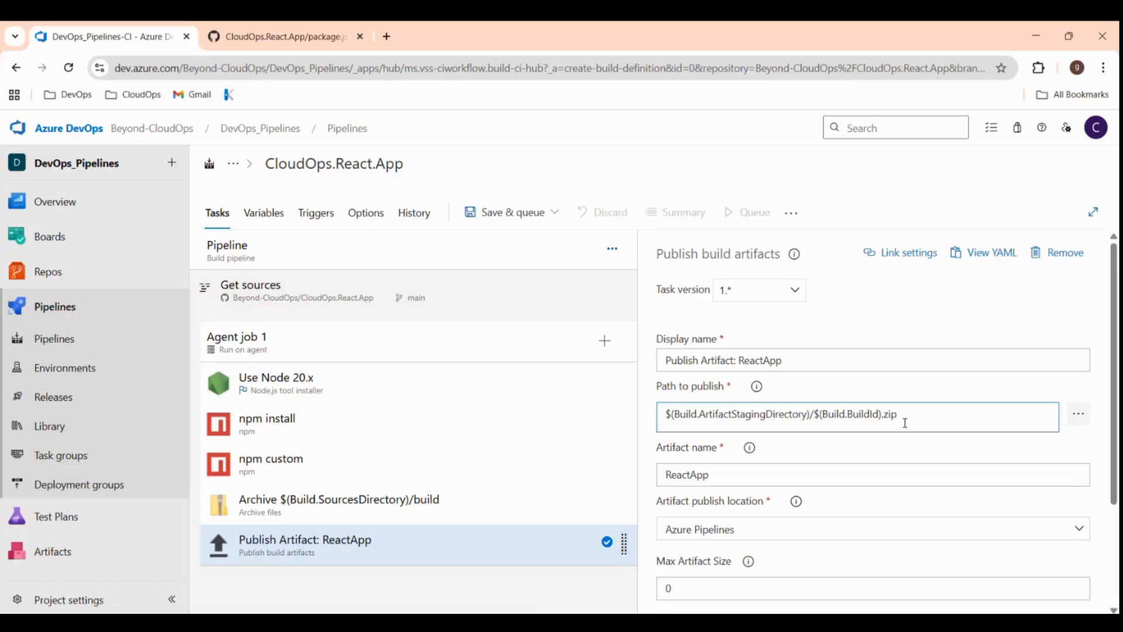
scroll(795, 509, "down", 2)
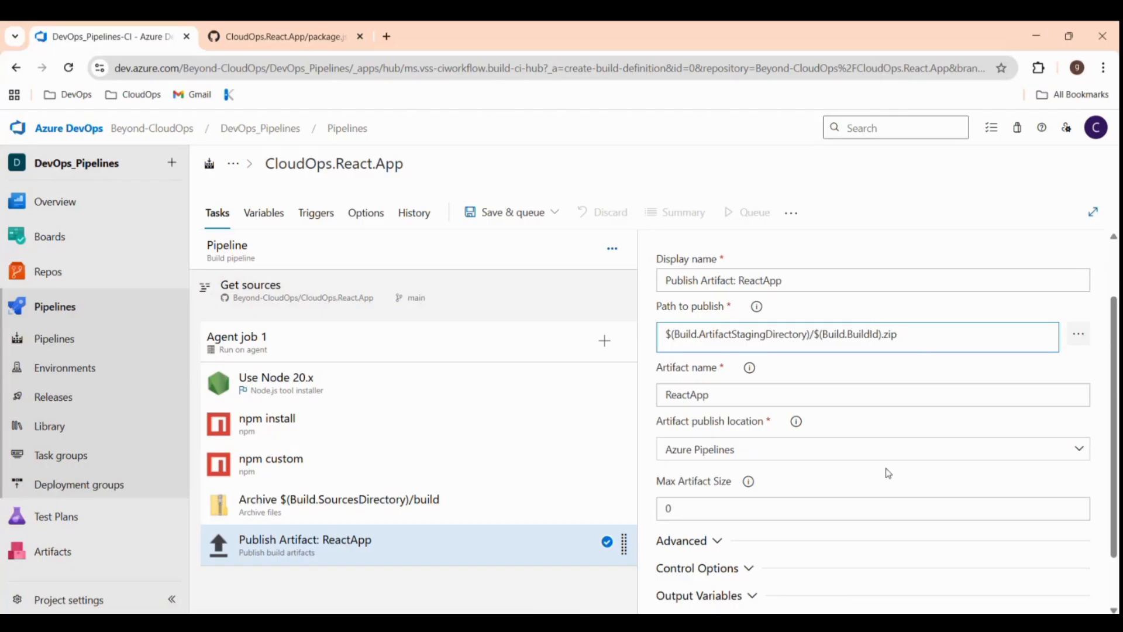
scroll(885, 472, "down", 1)
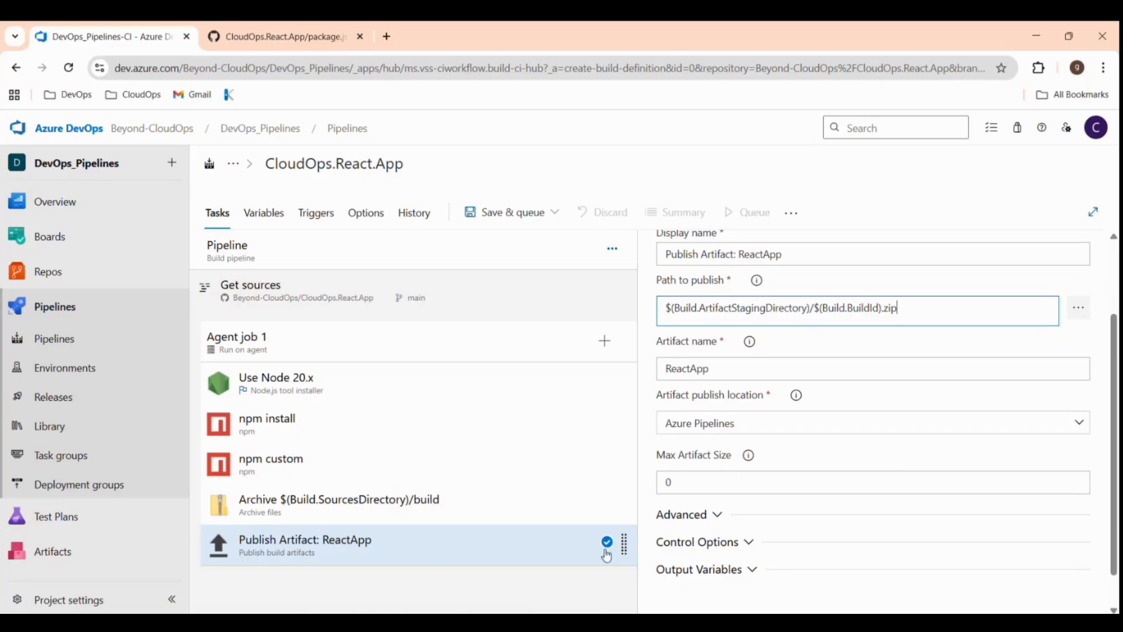
scroll(767, 480, "up", 3)
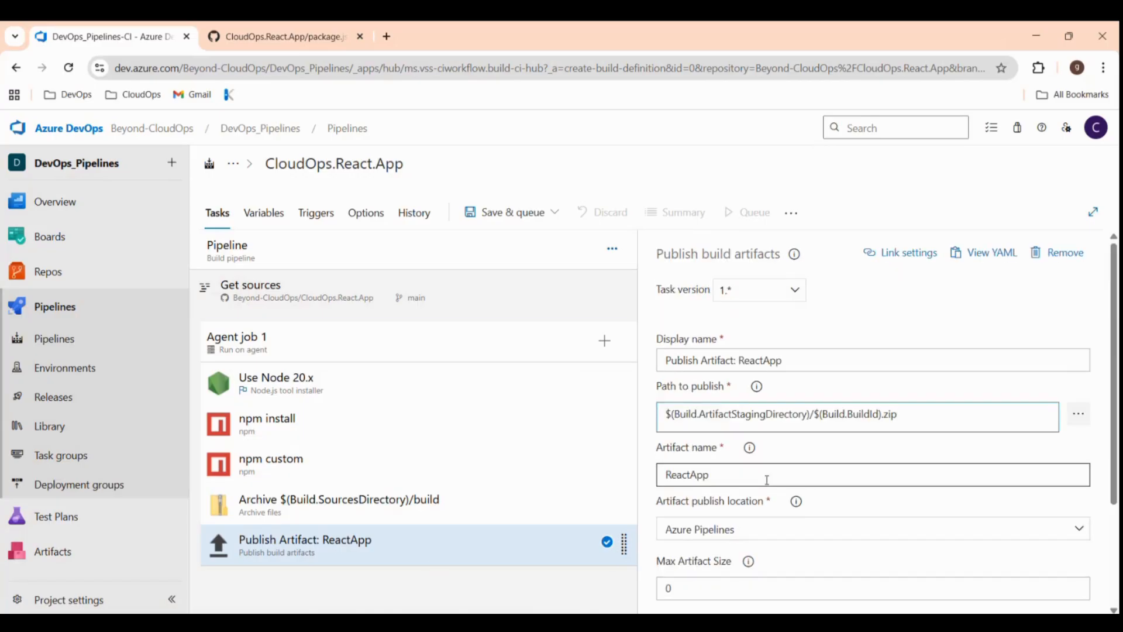
Save the build pipeline and queue run #138 on branch main.
left_click(498, 220)
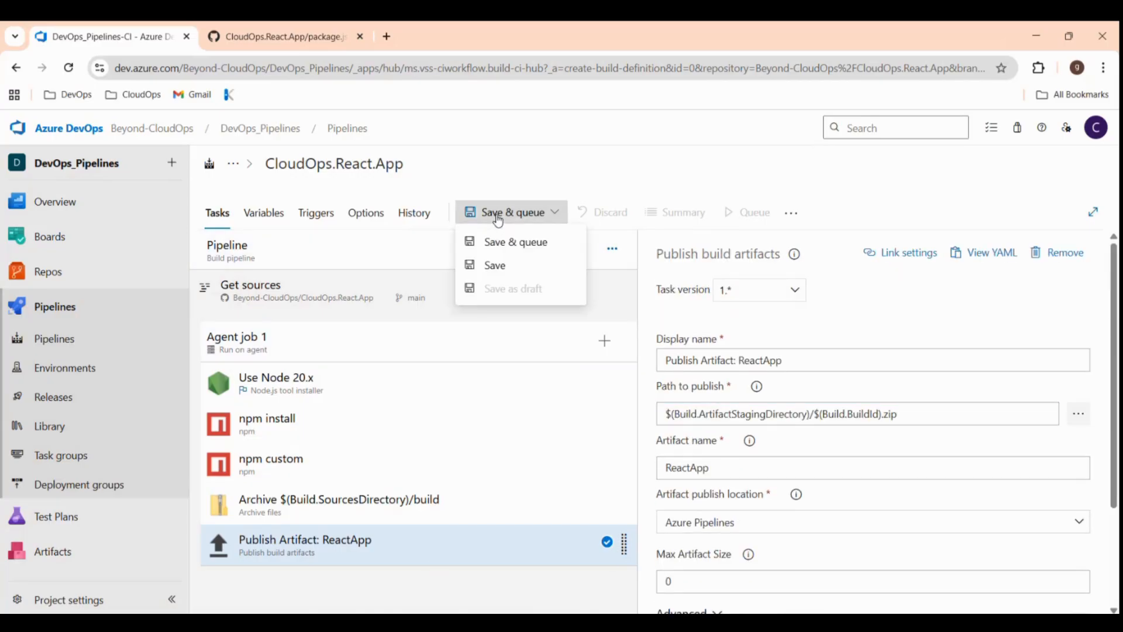
left_click(505, 247)
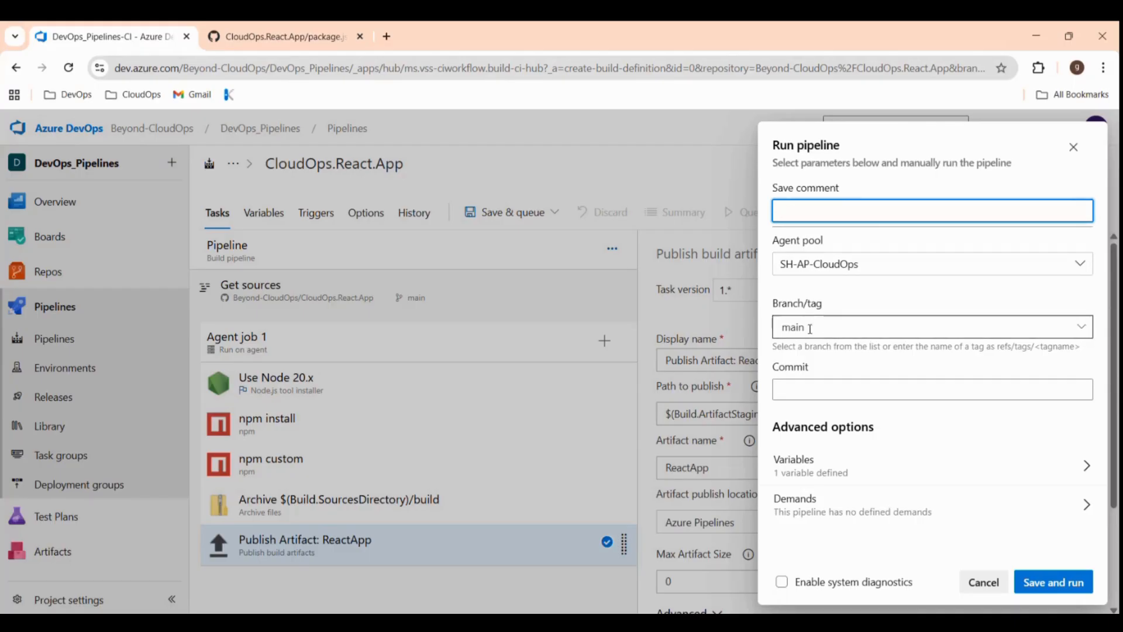
left_click(1060, 585)
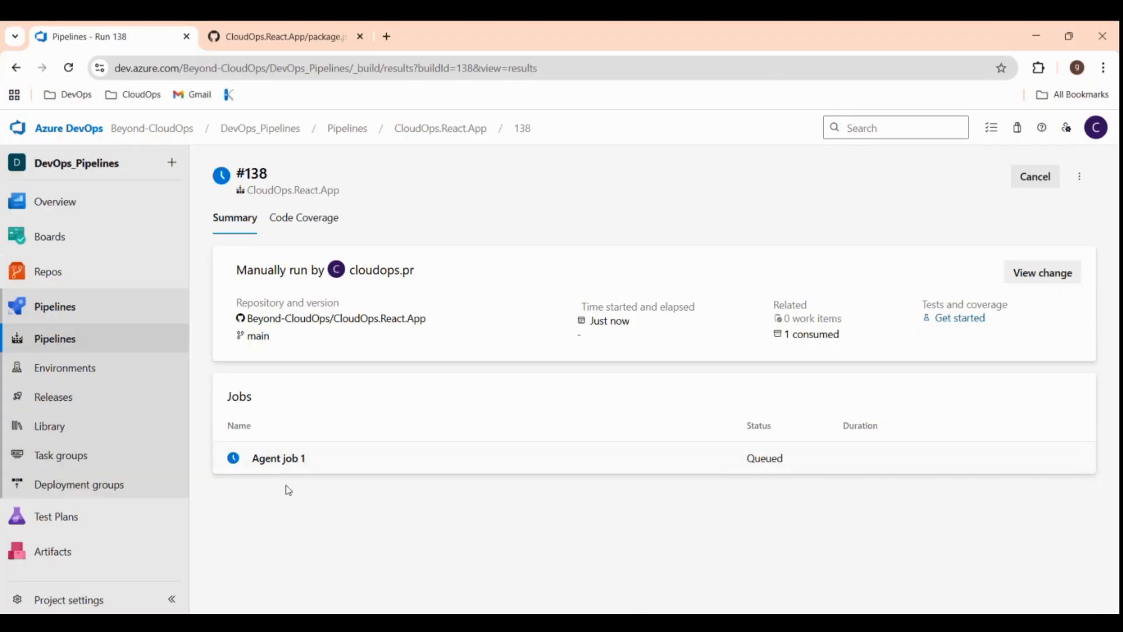
Open run #138's published ReactApp artifact and download 138.zip.
left_click(308, 463)
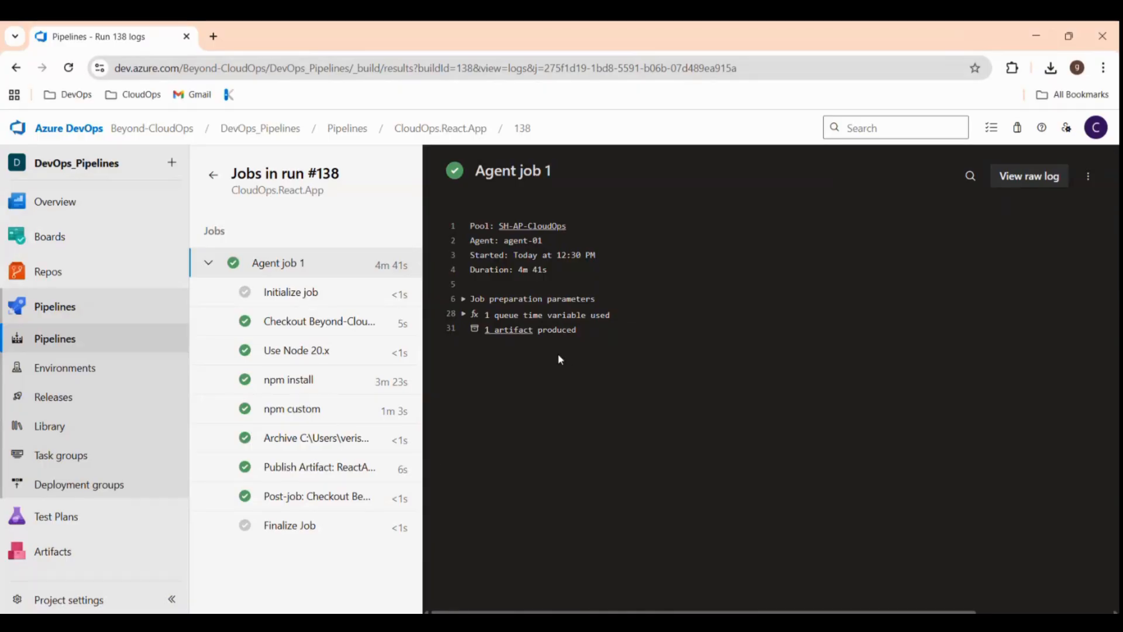
left_click(519, 331)
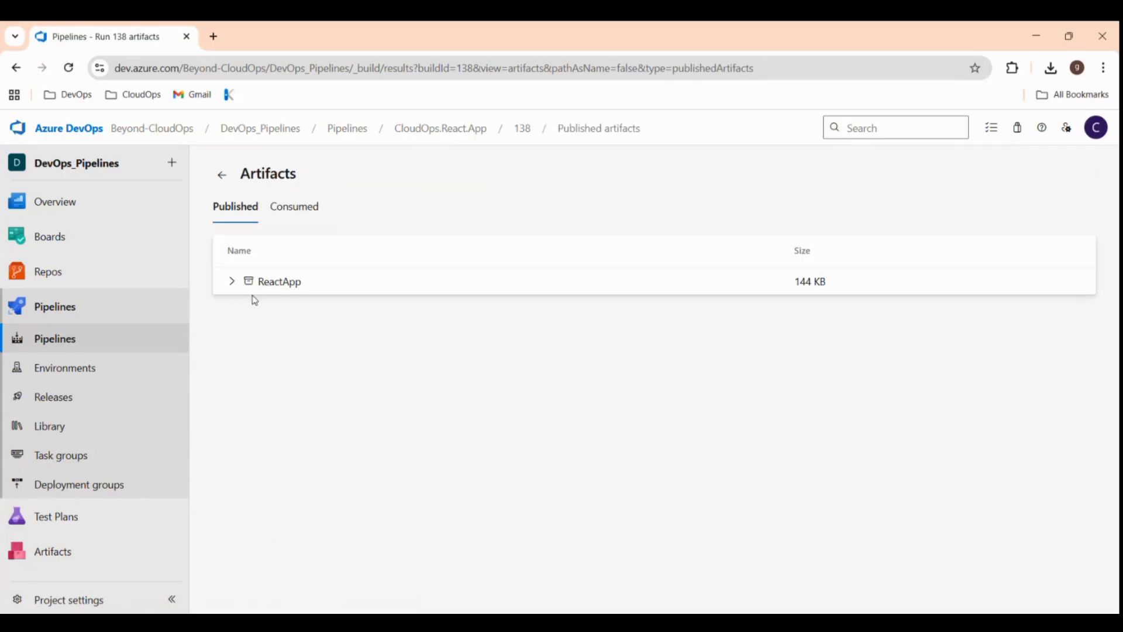
left_click(230, 285)
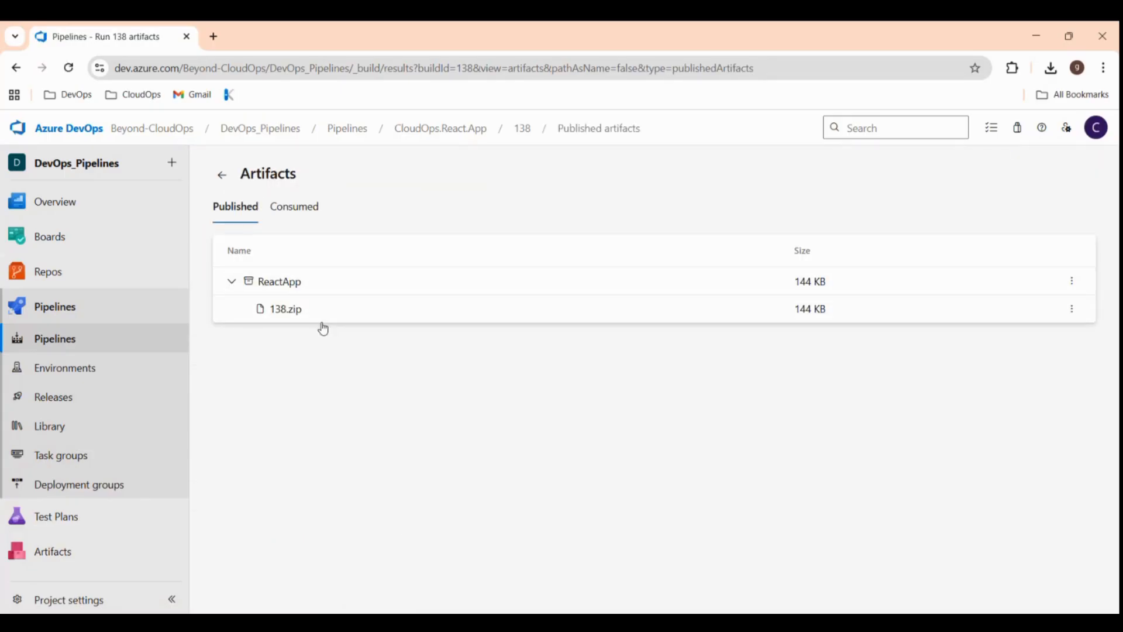
left_click(314, 320)
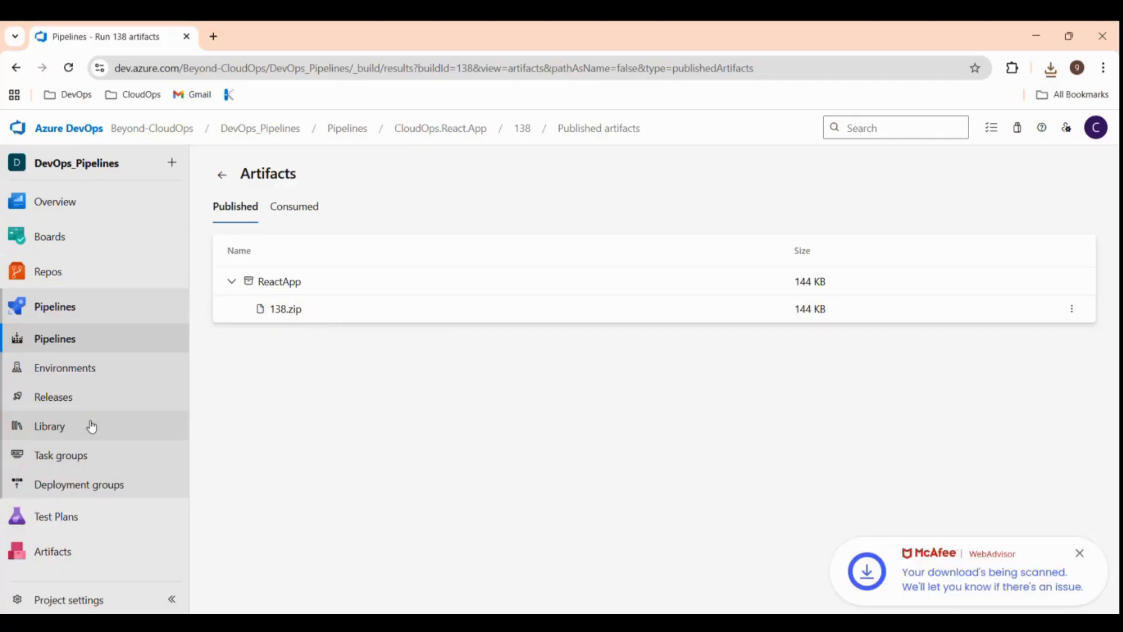
Create a new release pipeline from an empty job and rename its stage to dev.
left_click(65, 404)
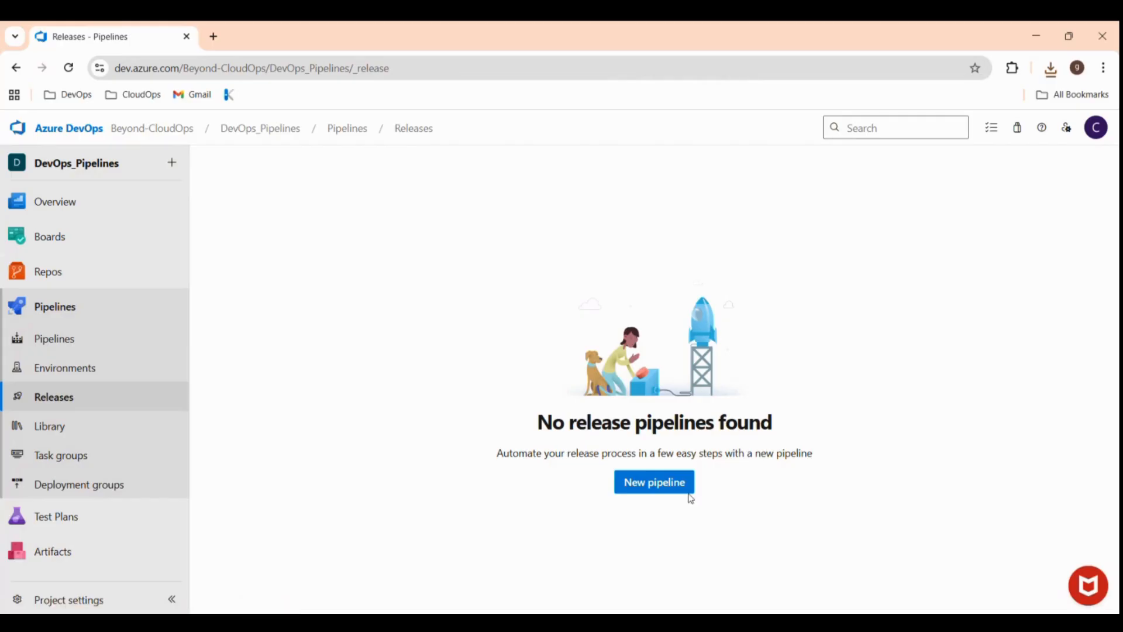
left_click(666, 488)
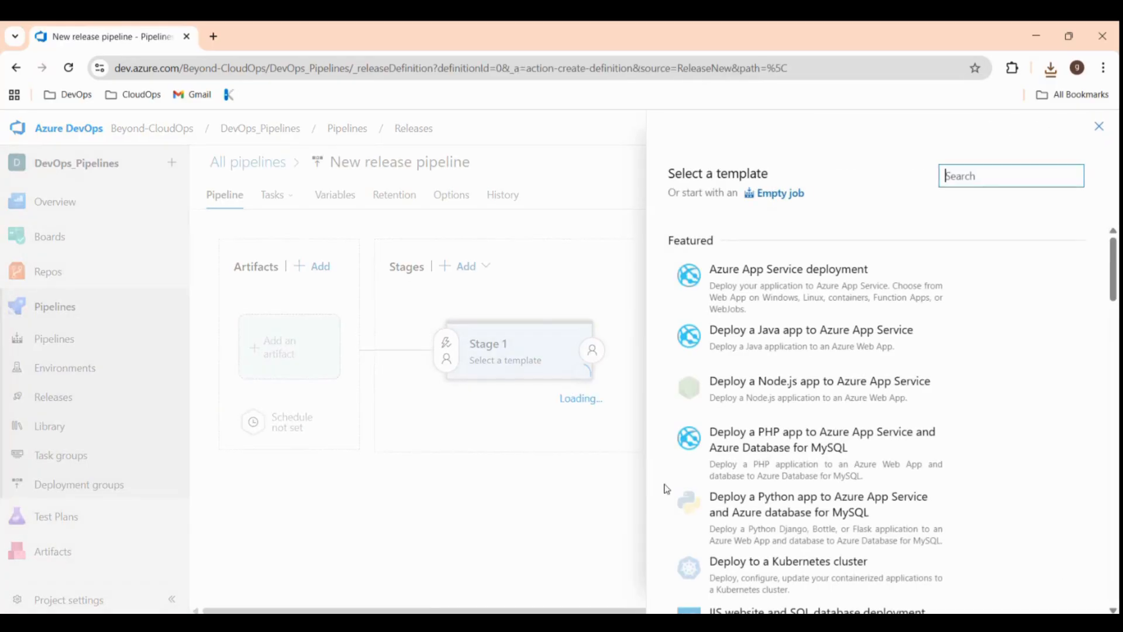
left_click(792, 195)
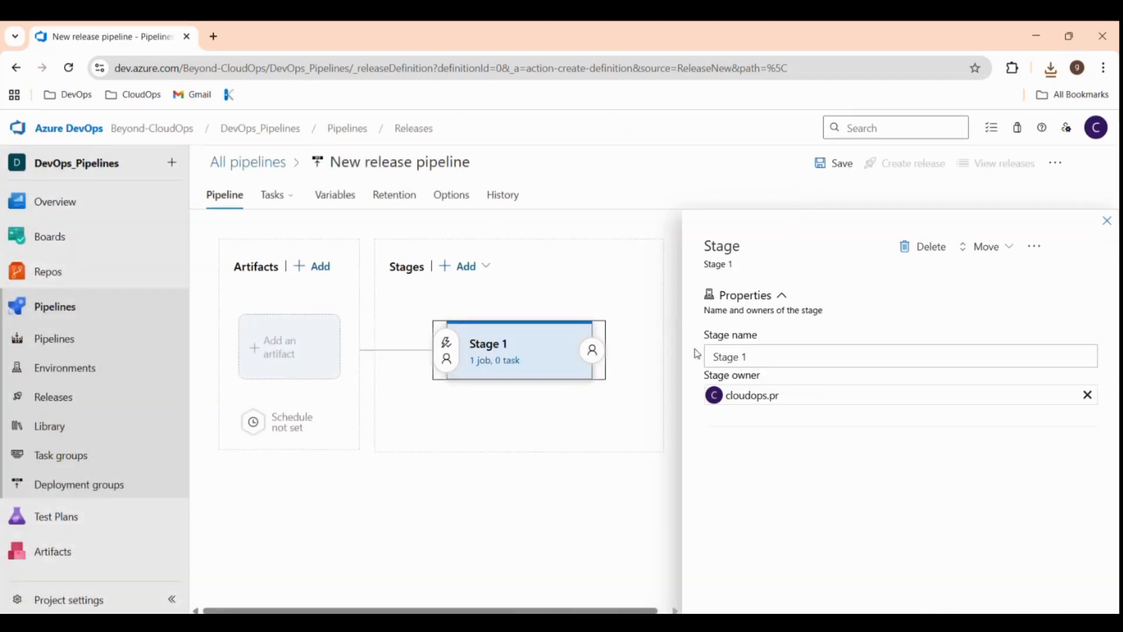
left_click(769, 358)
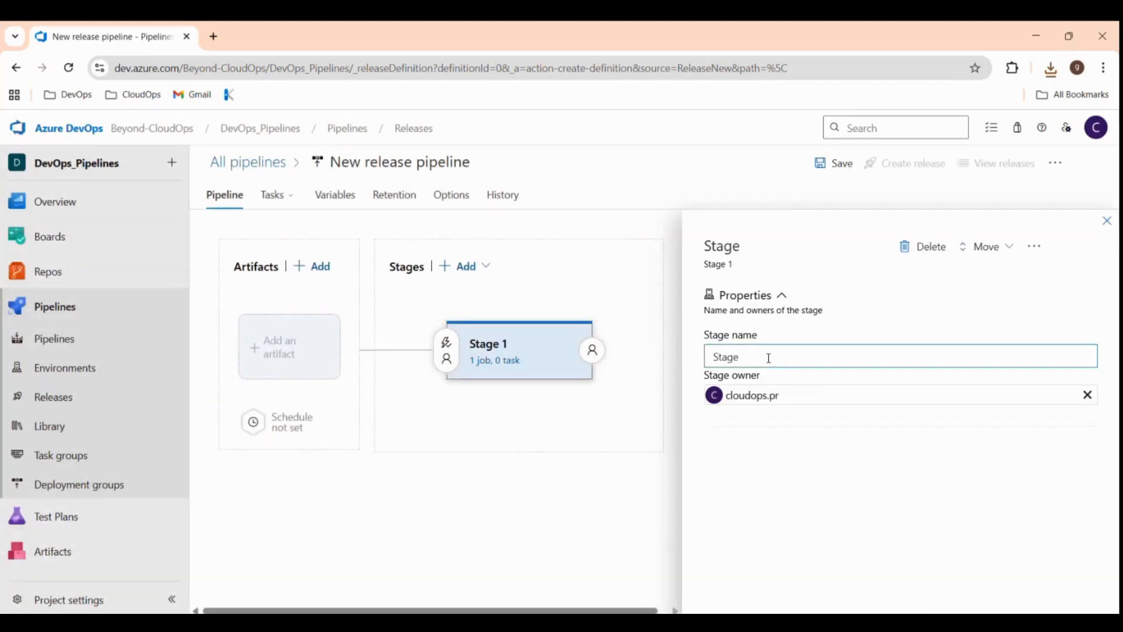
key("BackSpace")
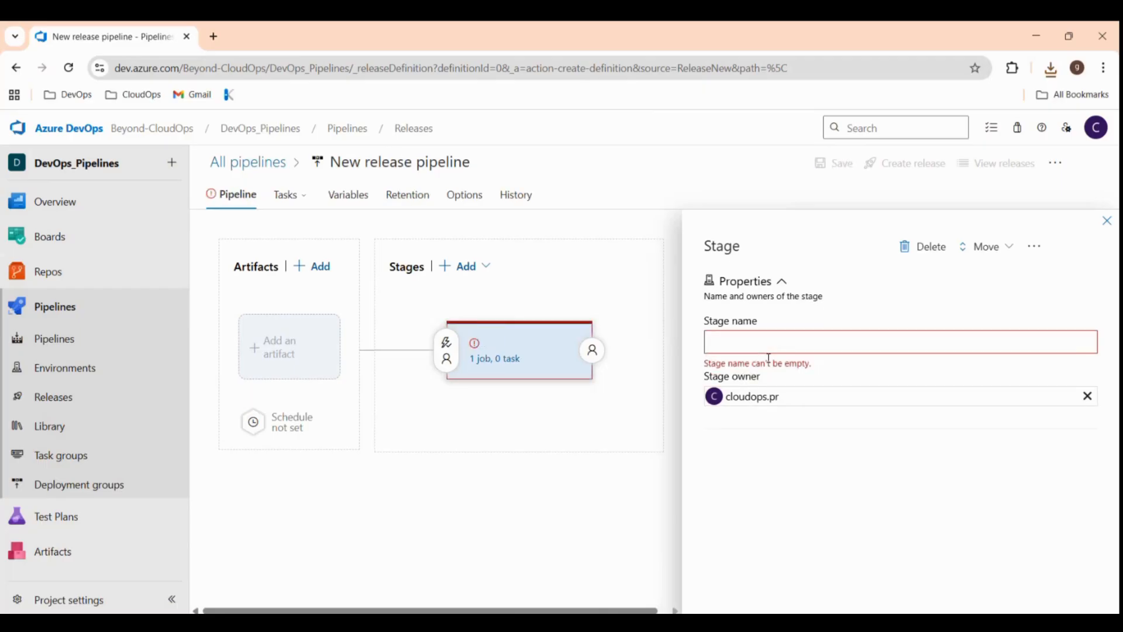
type("de")
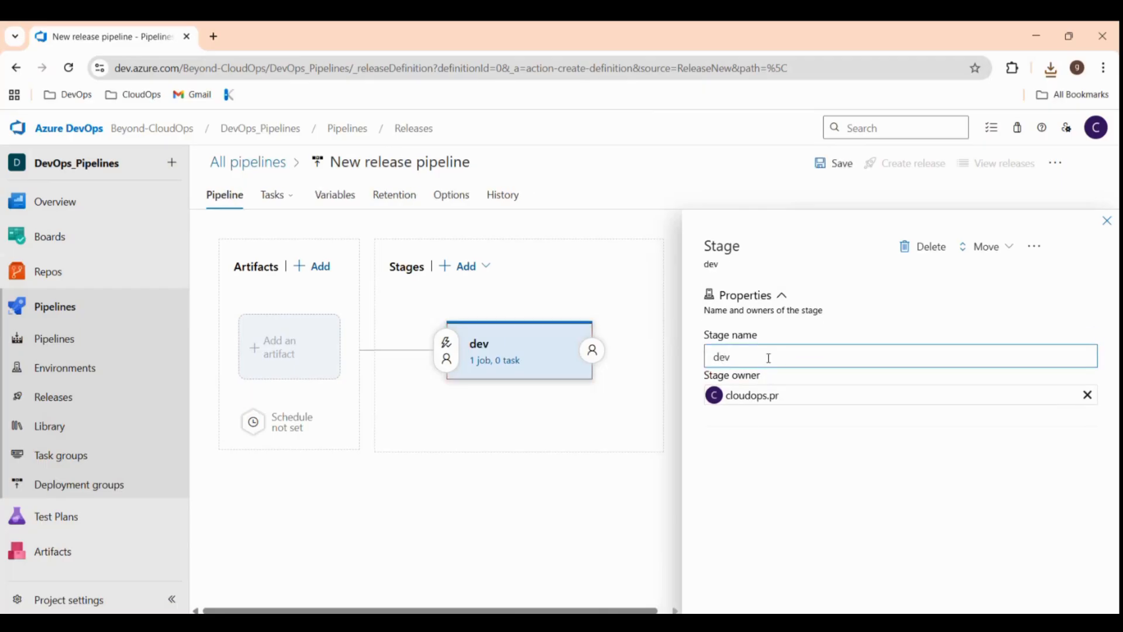
type("v")
left_click(609, 466)
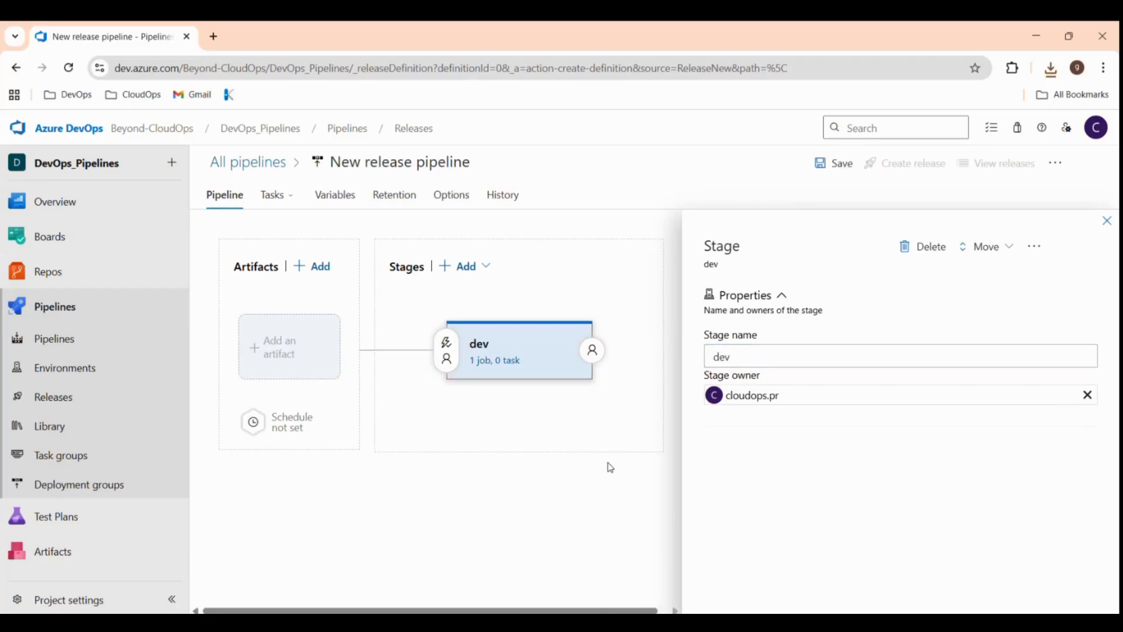
left_click(1107, 220)
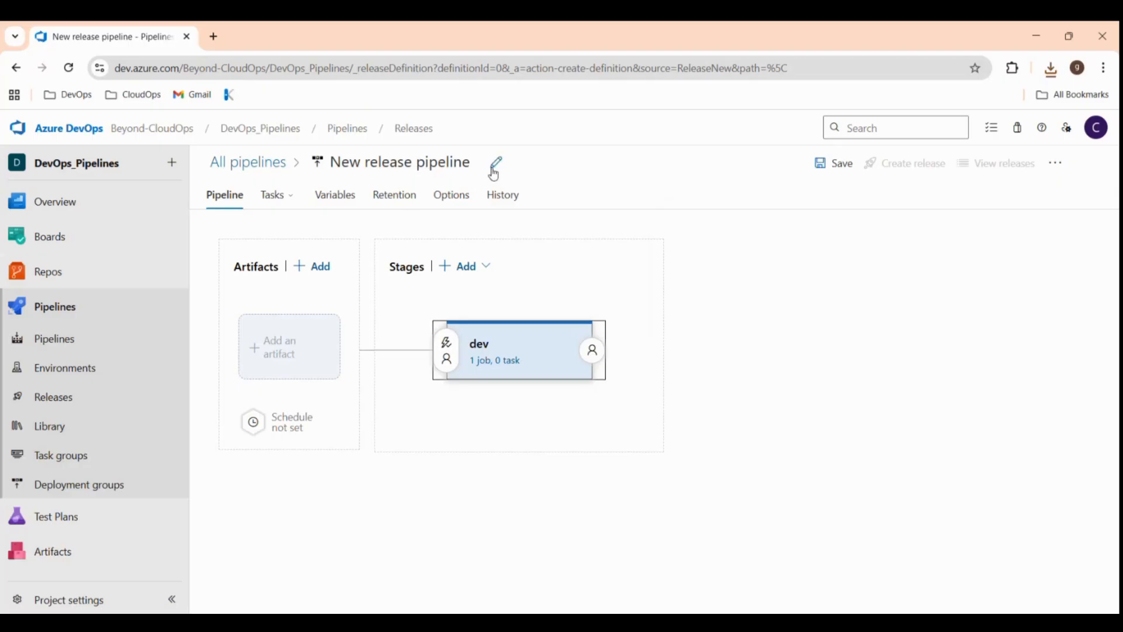
Rename the release pipeline to CloudOps.React.App.
left_click(495, 165)
key("BackSpace")
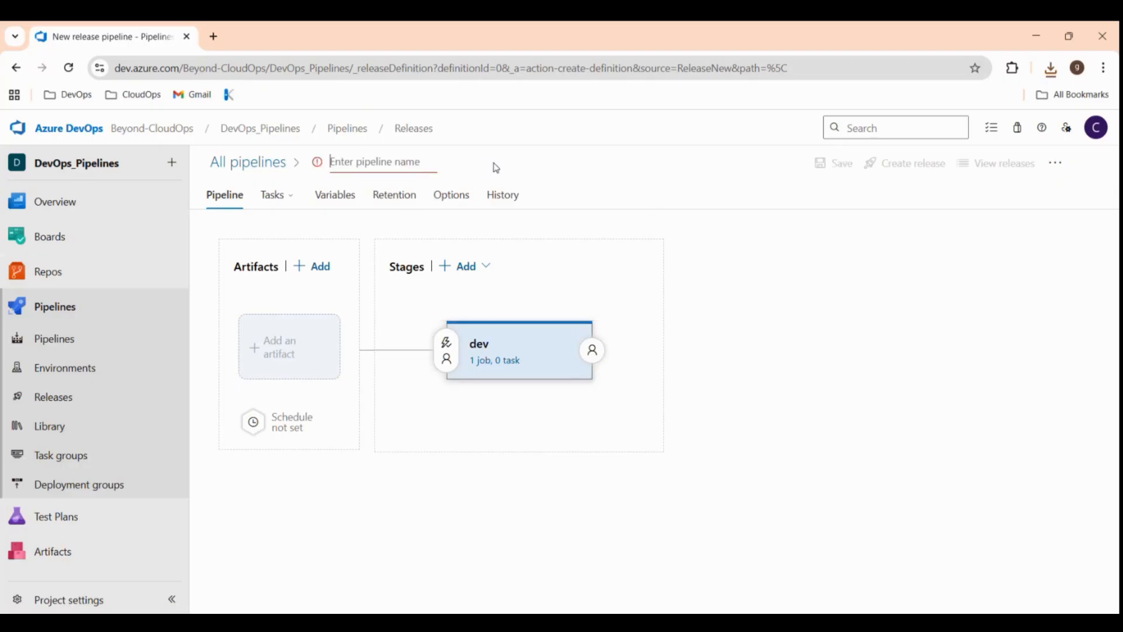
type("Clo")
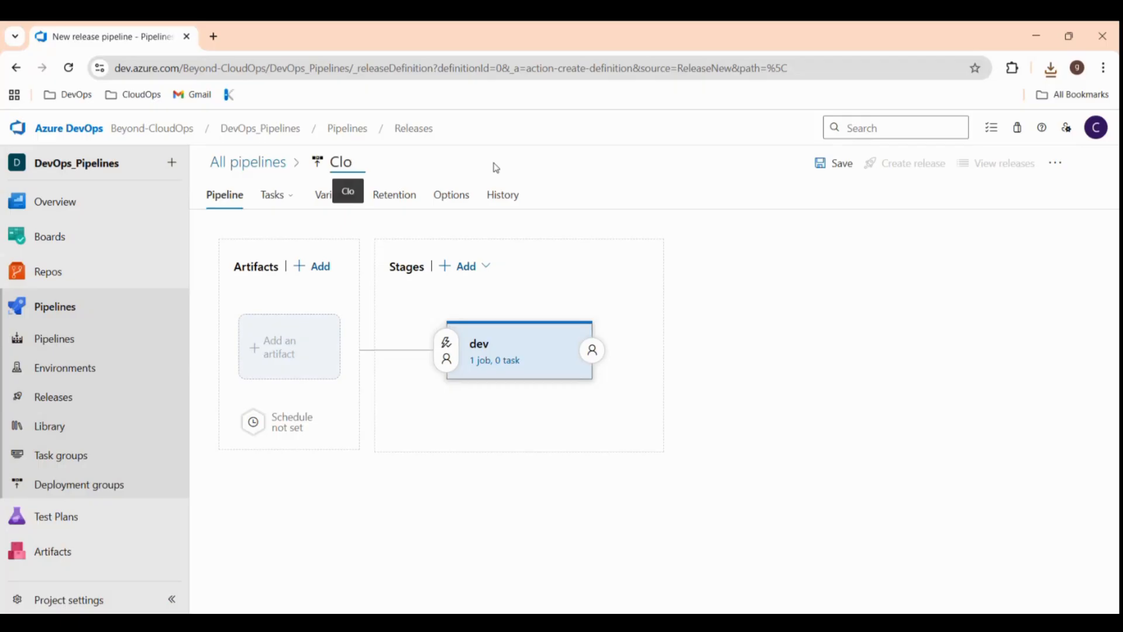
type("ud")
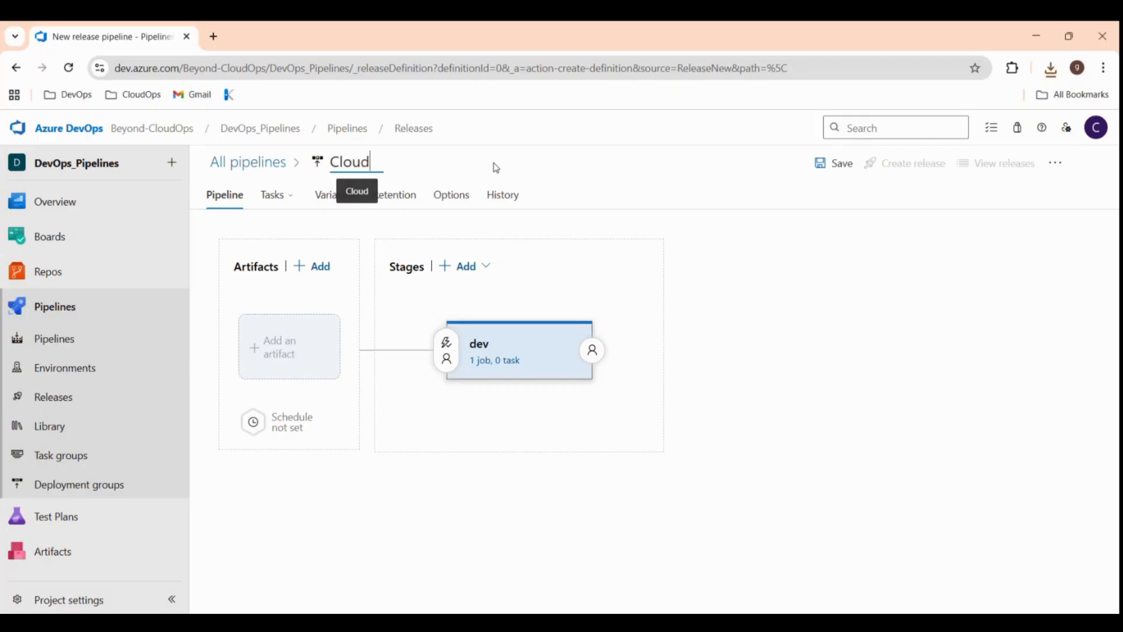
type("Ops.R")
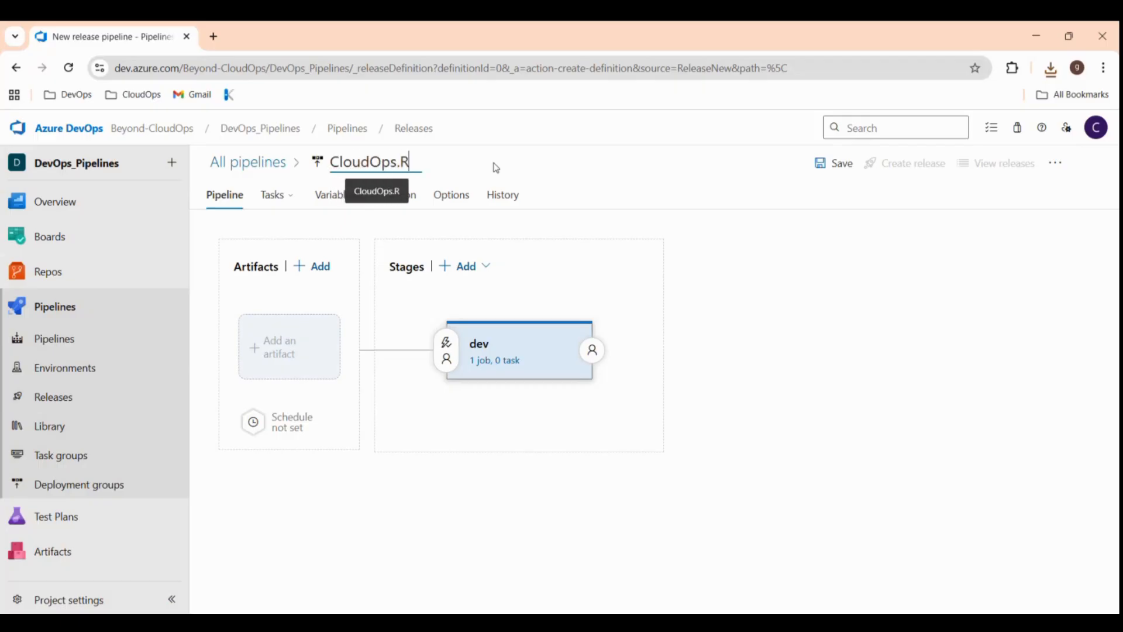
type("eact.")
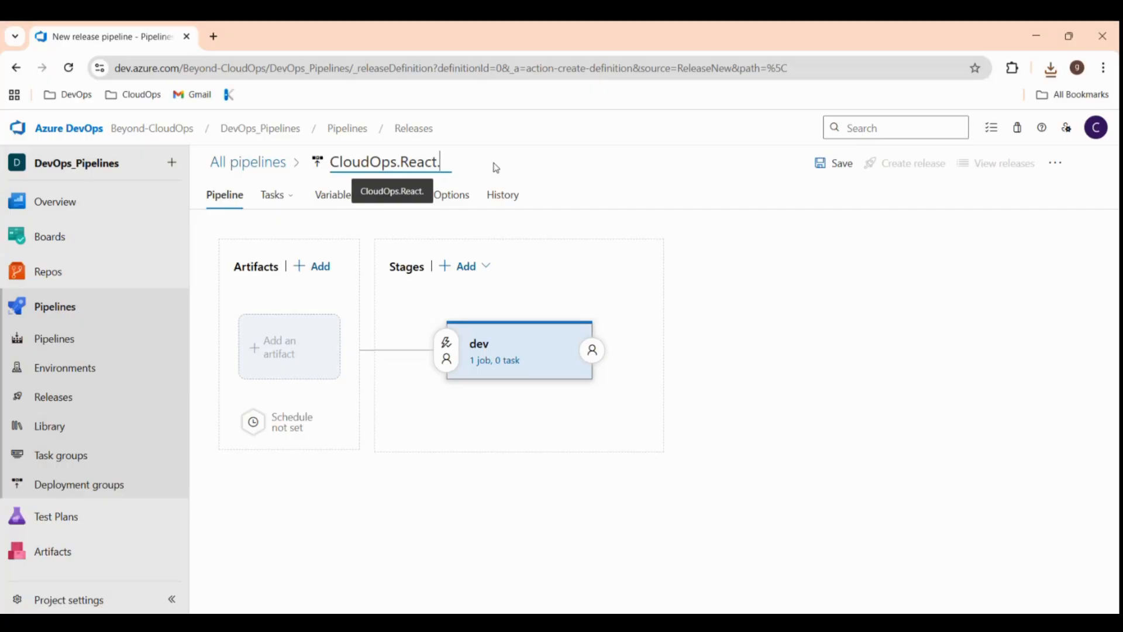
type("App")
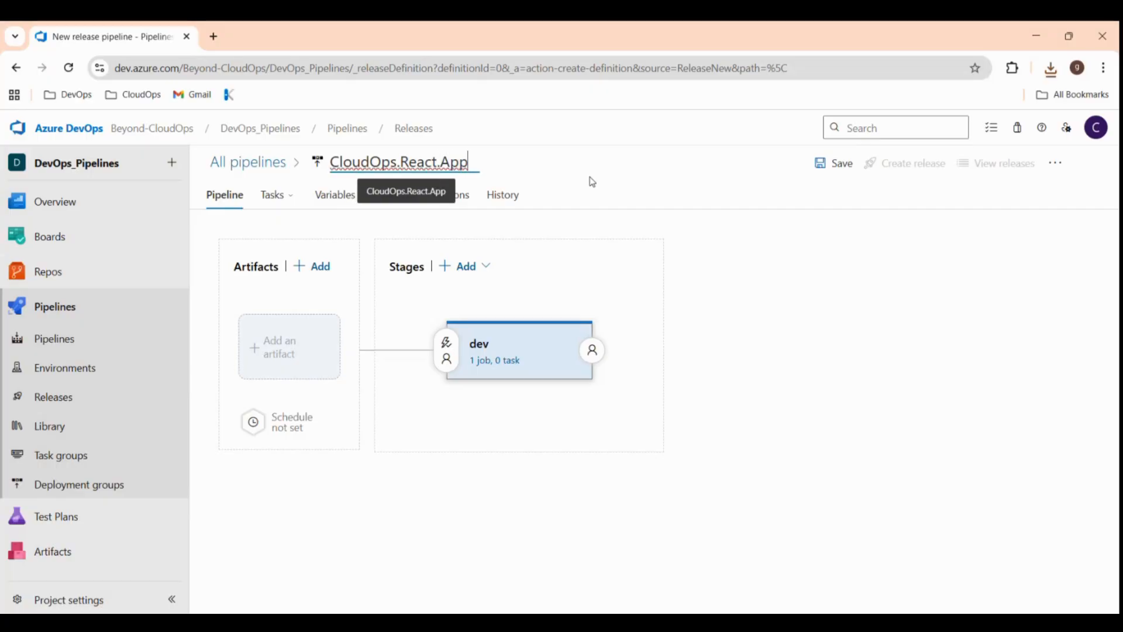
left_click(580, 245)
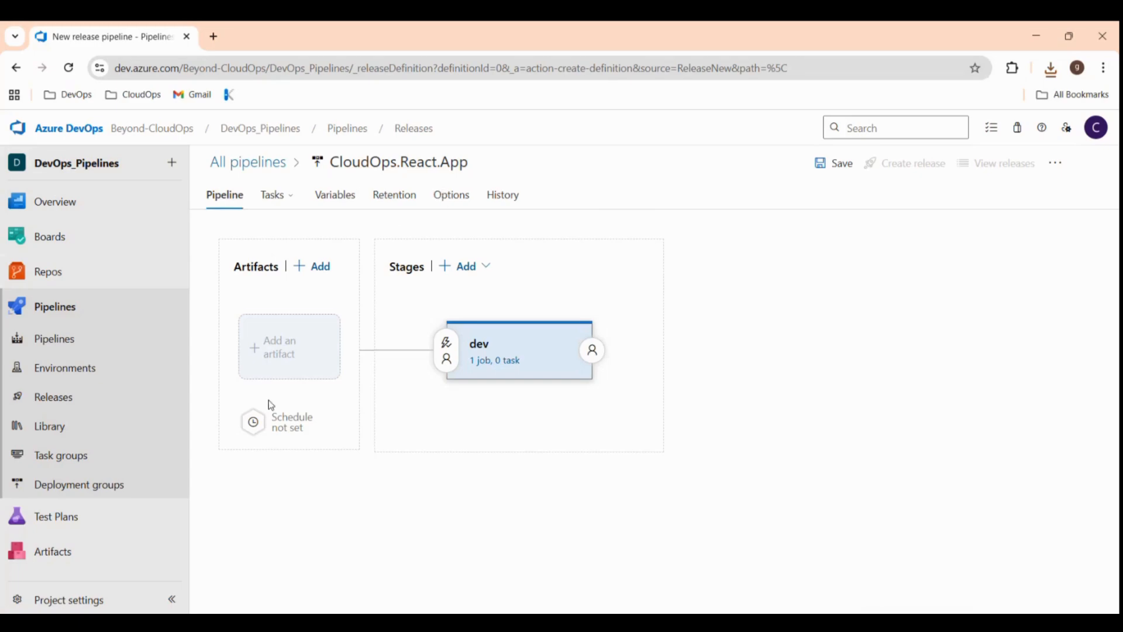
Add the CloudOps.React.App build pipeline as the release's artifact source.
left_click(275, 358)
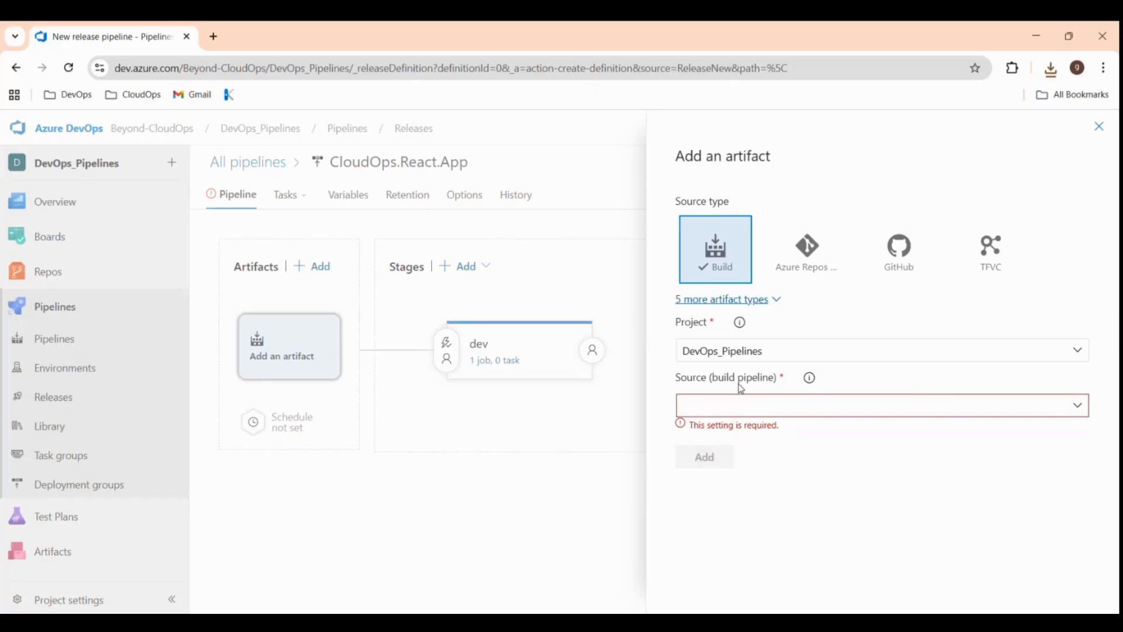
left_click(1080, 406)
left_click(1079, 406)
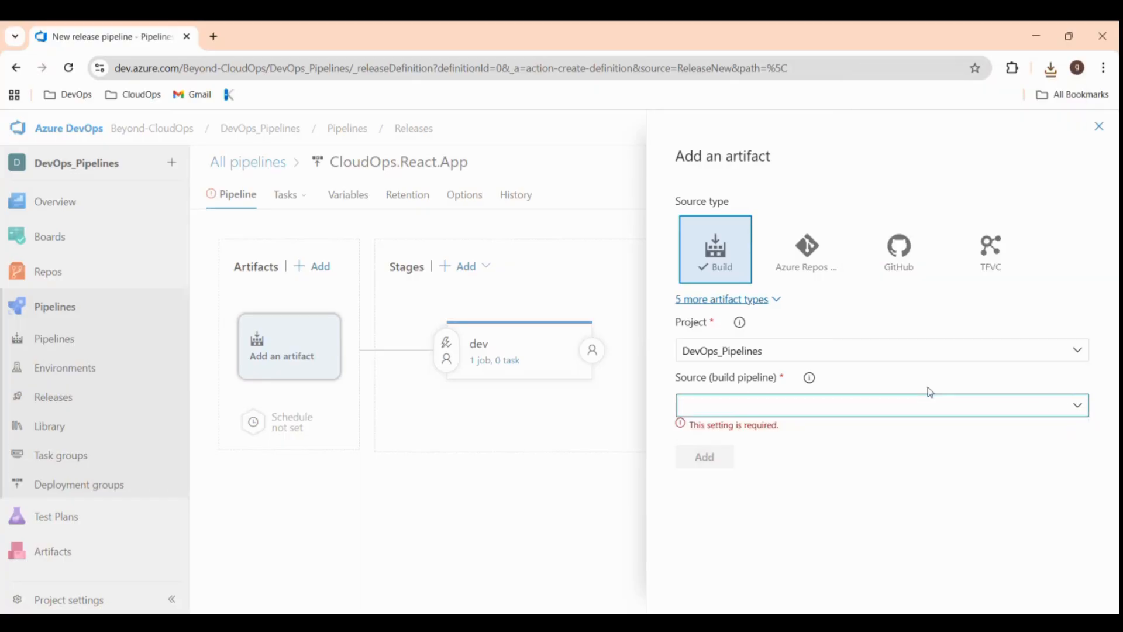
left_click(771, 430)
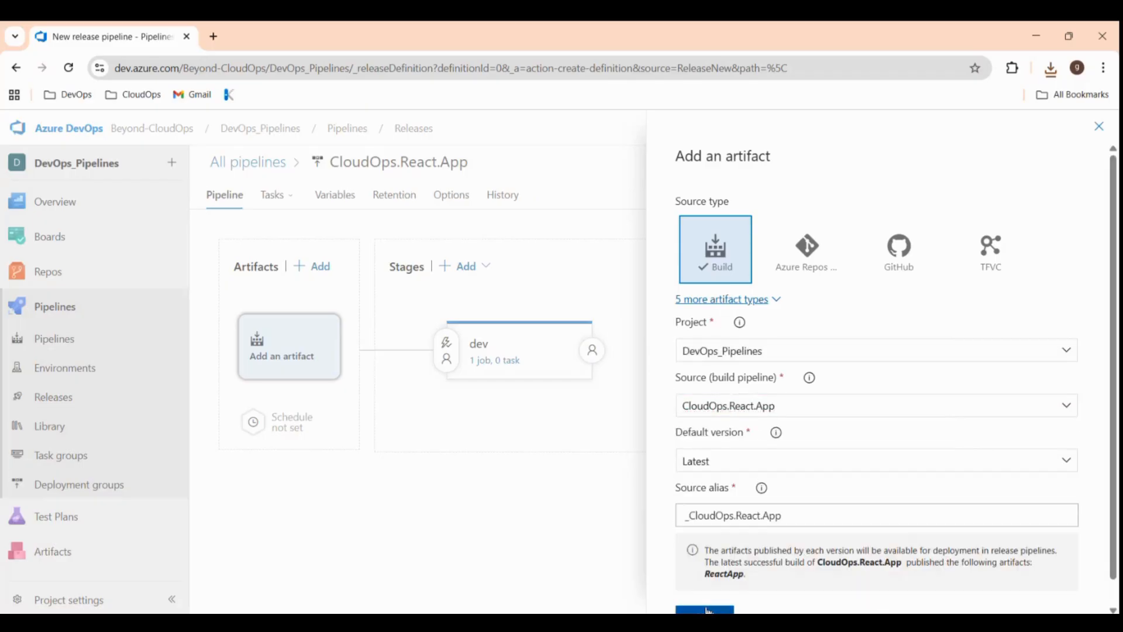
right_click(707, 610)
left_click(708, 609)
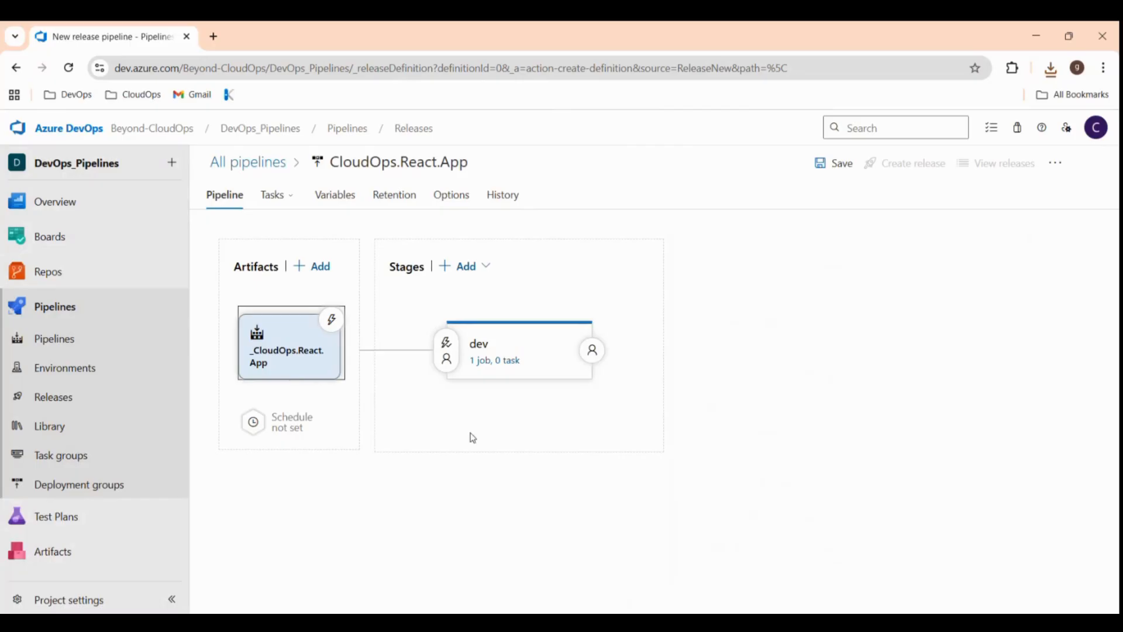
Switch the dev stage's Agent job to the SH-AP-CloudOps pool and open the task catalogue.
left_click(482, 366)
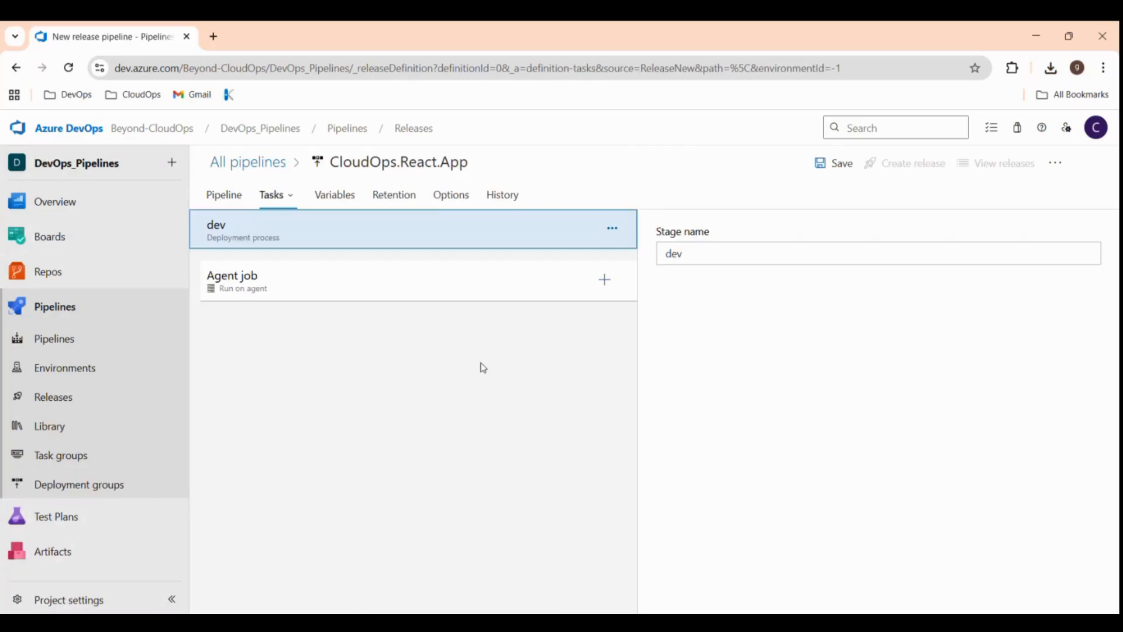
left_click(253, 286)
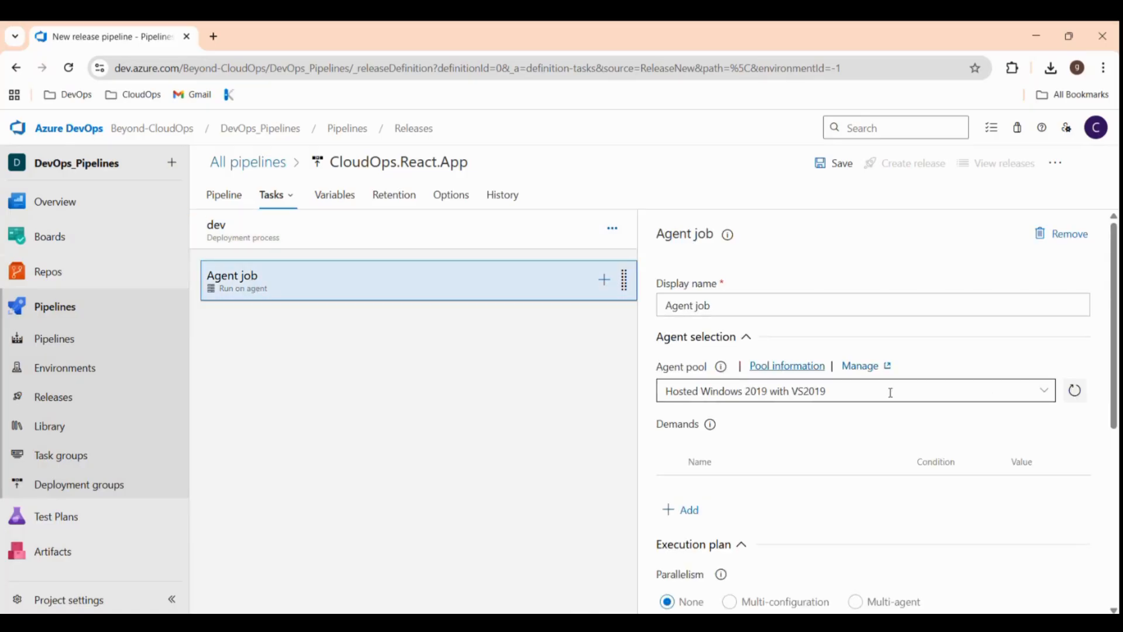
left_click(1047, 391)
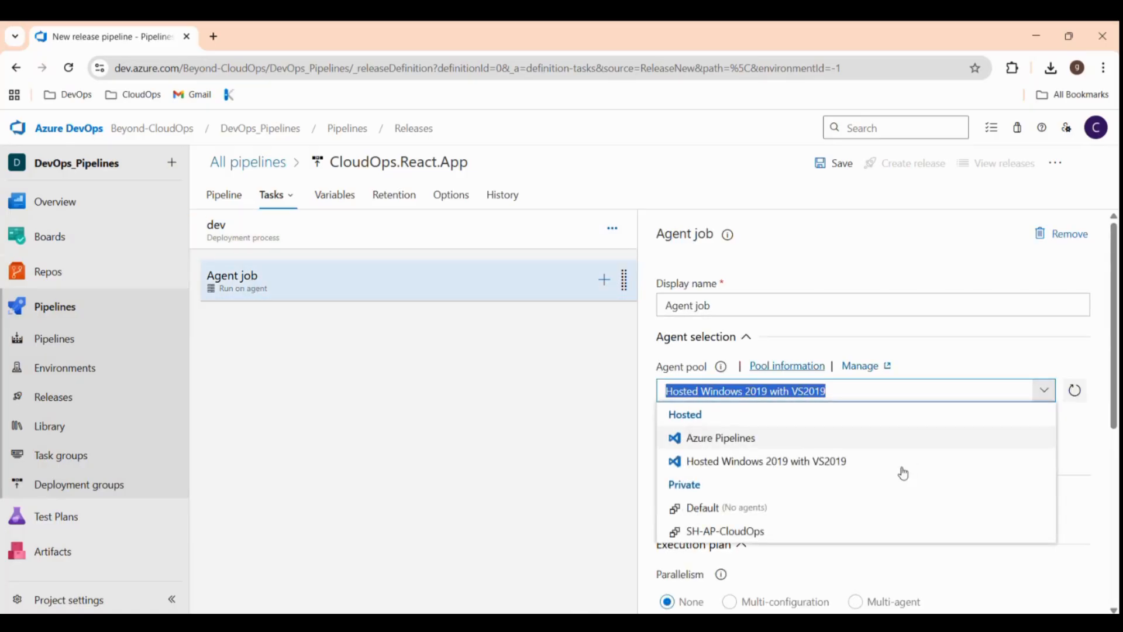
left_click(755, 533)
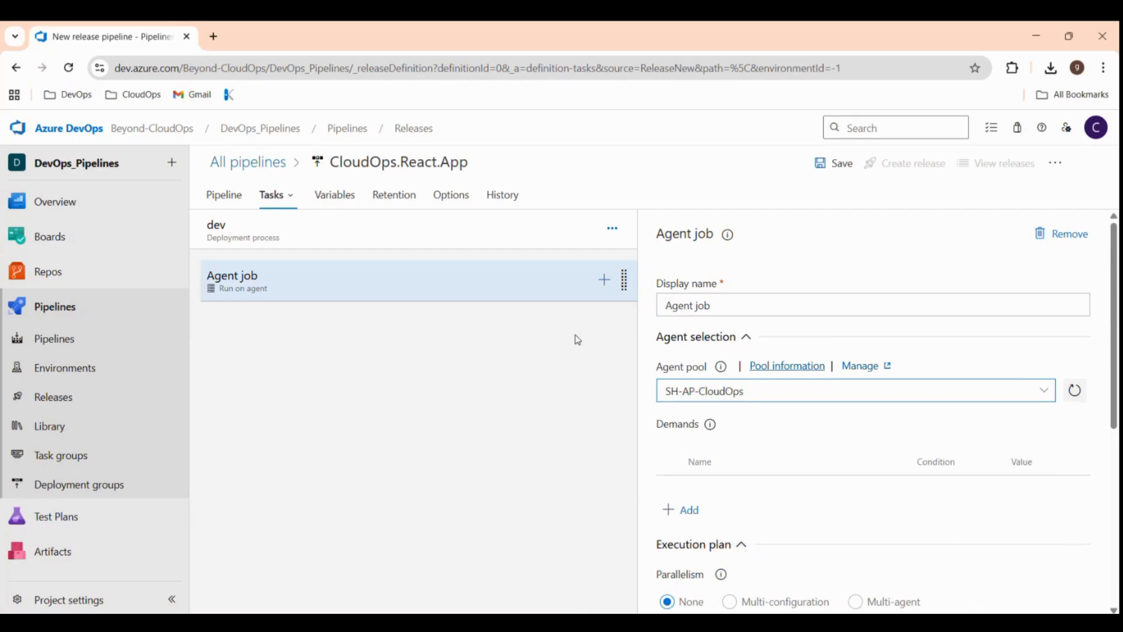
left_click(605, 282)
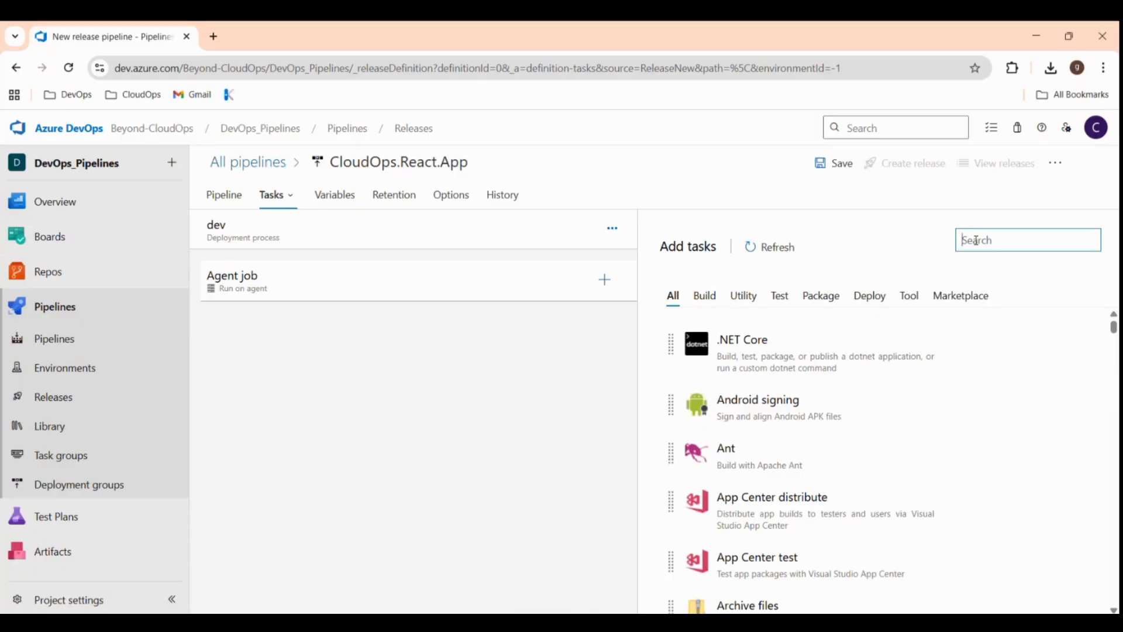
Search for 'azure web' and add the Azure Web App task to the agent job.
type("azy")
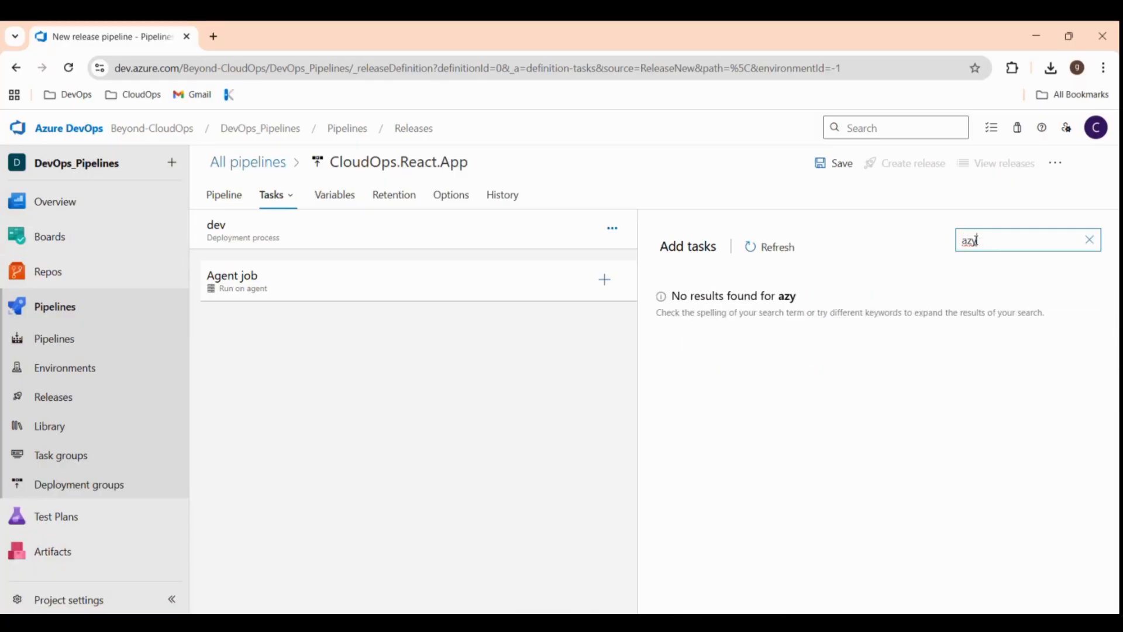
key("BackSpace")
type("ure web")
mouse_move(1051, 395)
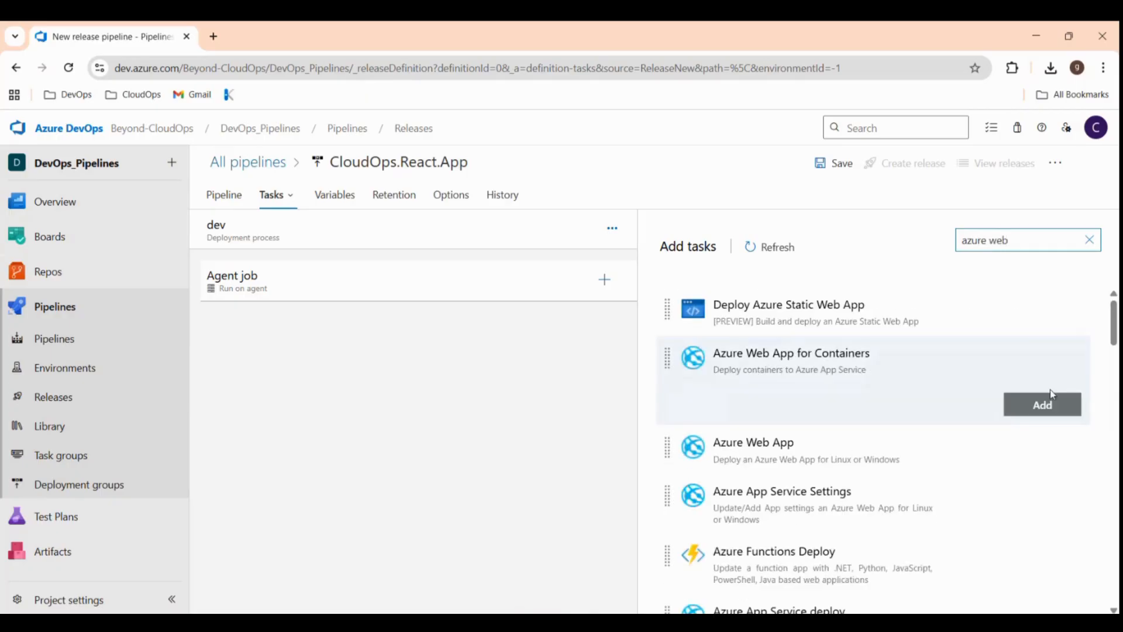
mouse_move(898, 458)
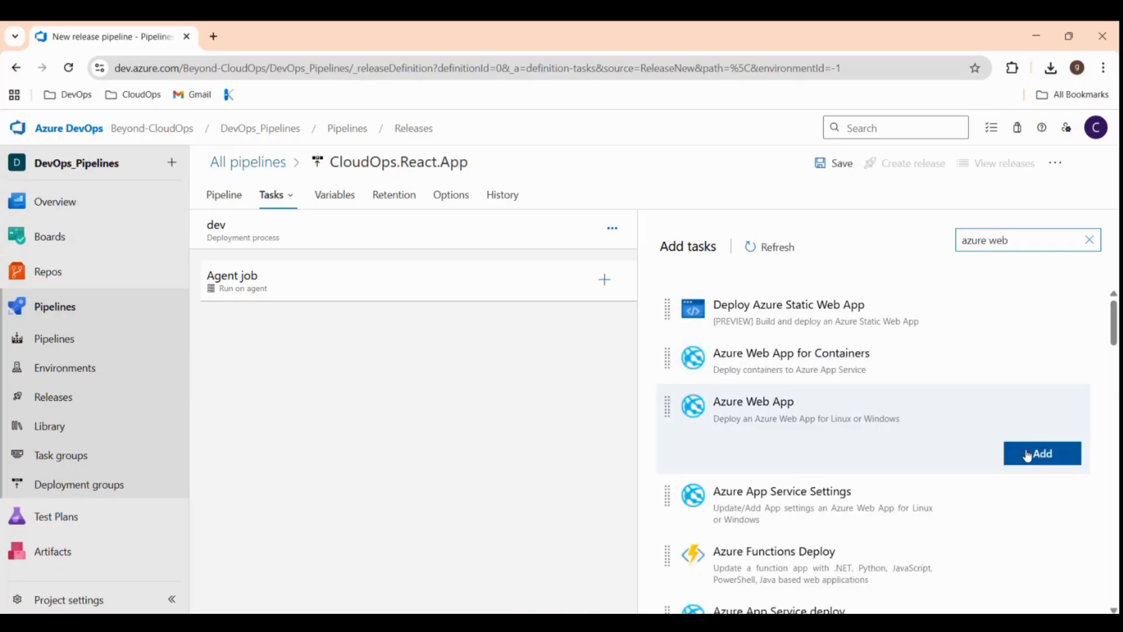
right_click(1027, 454)
left_click(1028, 459)
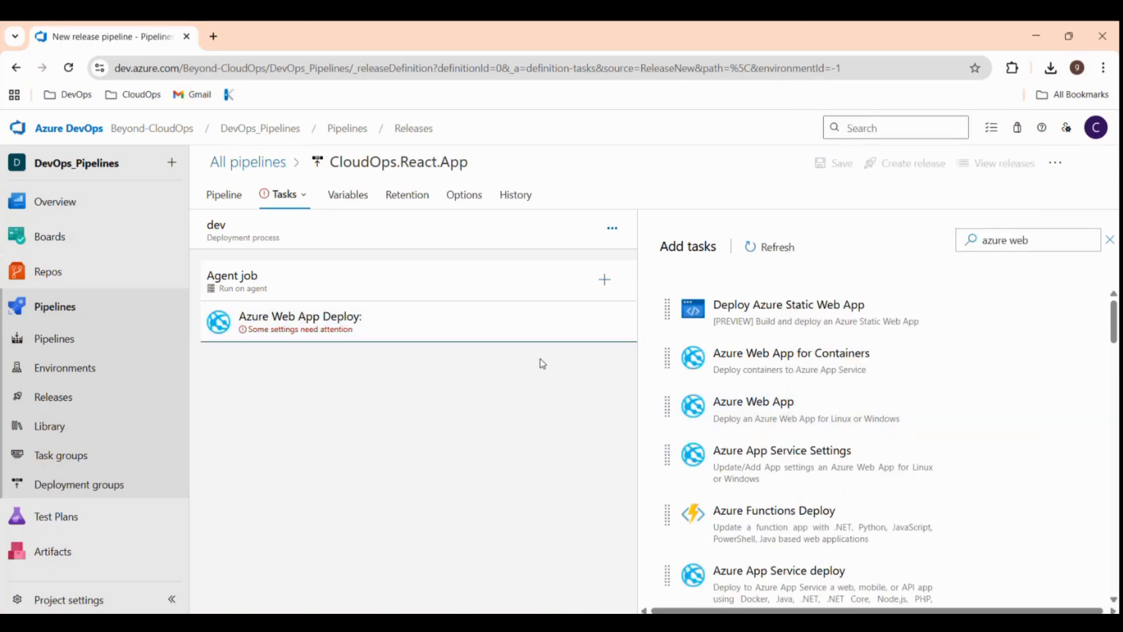
Point the deploy task at react-app-cloudops as Web App on Linux via SC-BeyondCloudOps.
left_click(321, 322)
left_click(1046, 395)
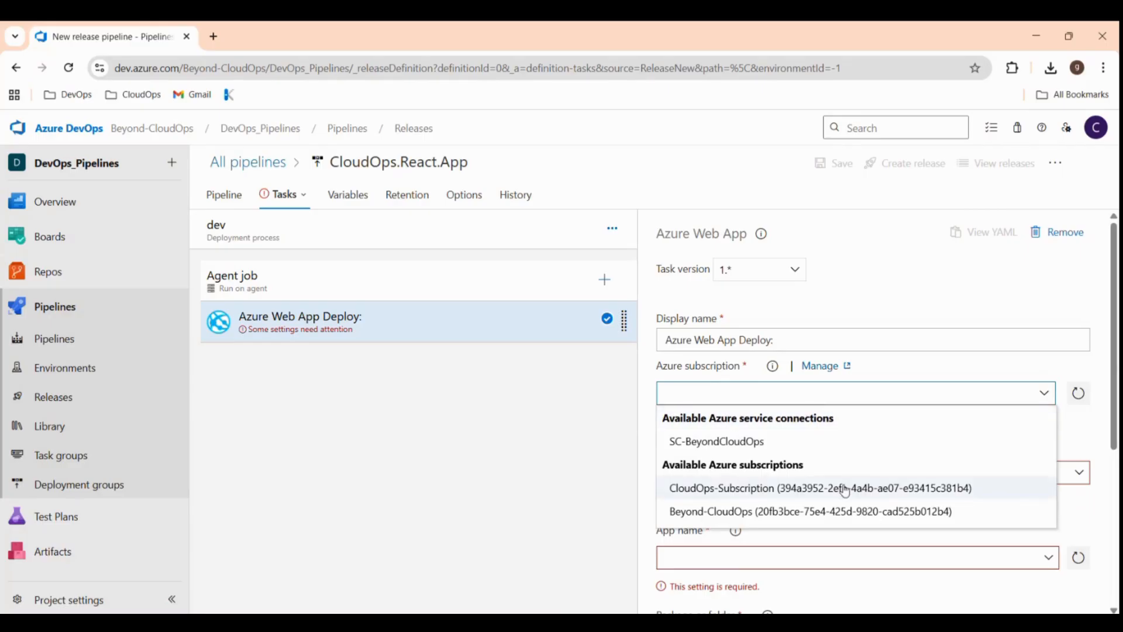
left_click(741, 442)
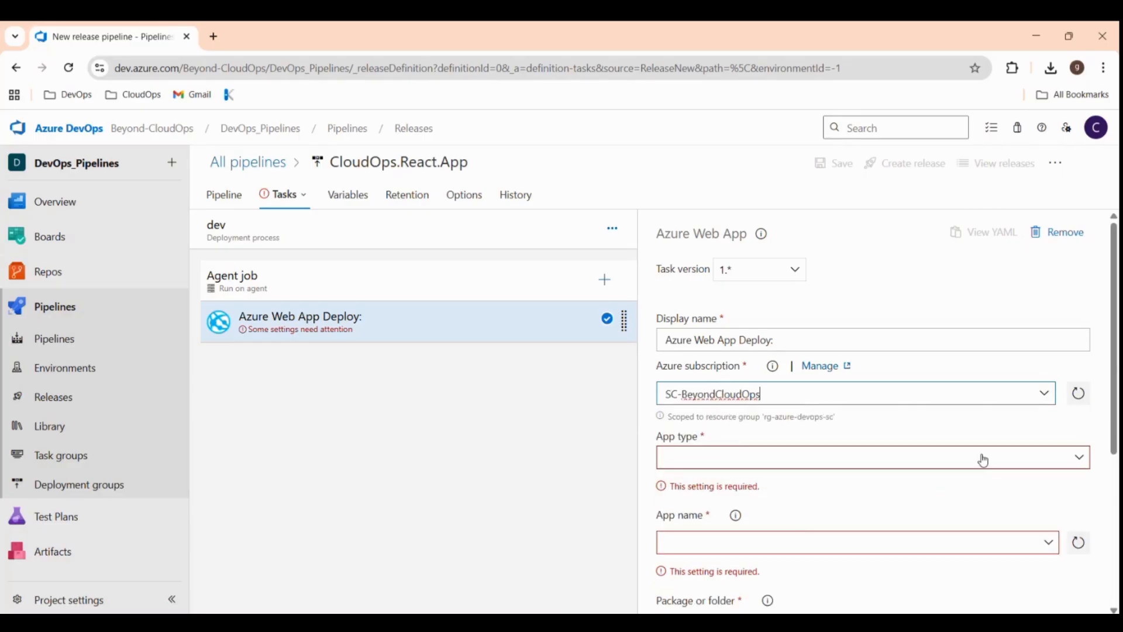
left_click(1081, 459)
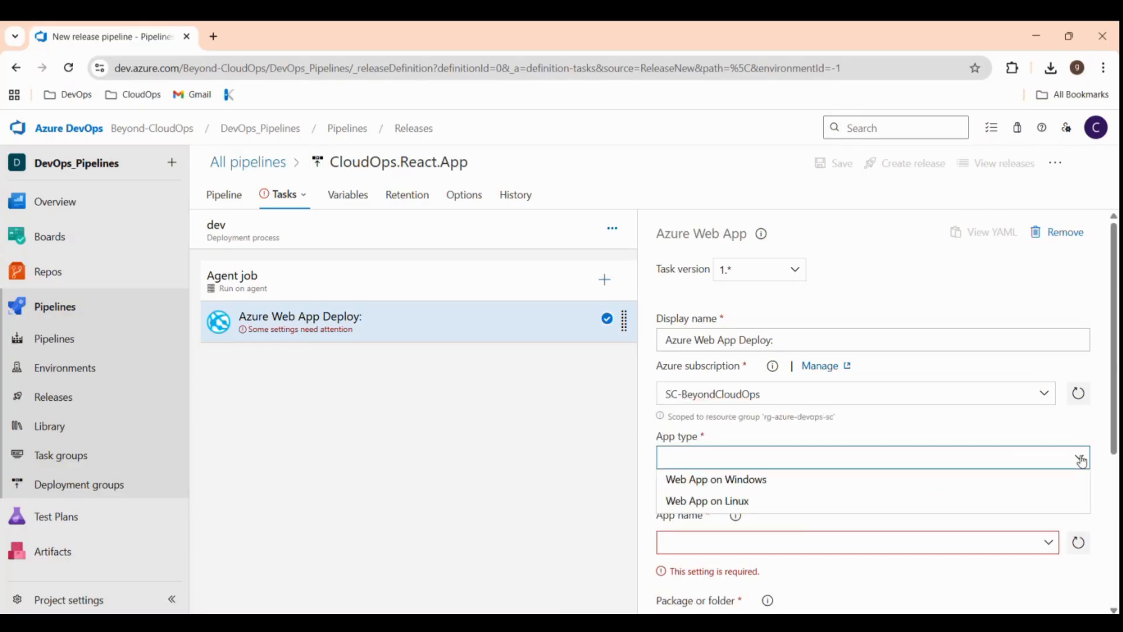
left_click(760, 504)
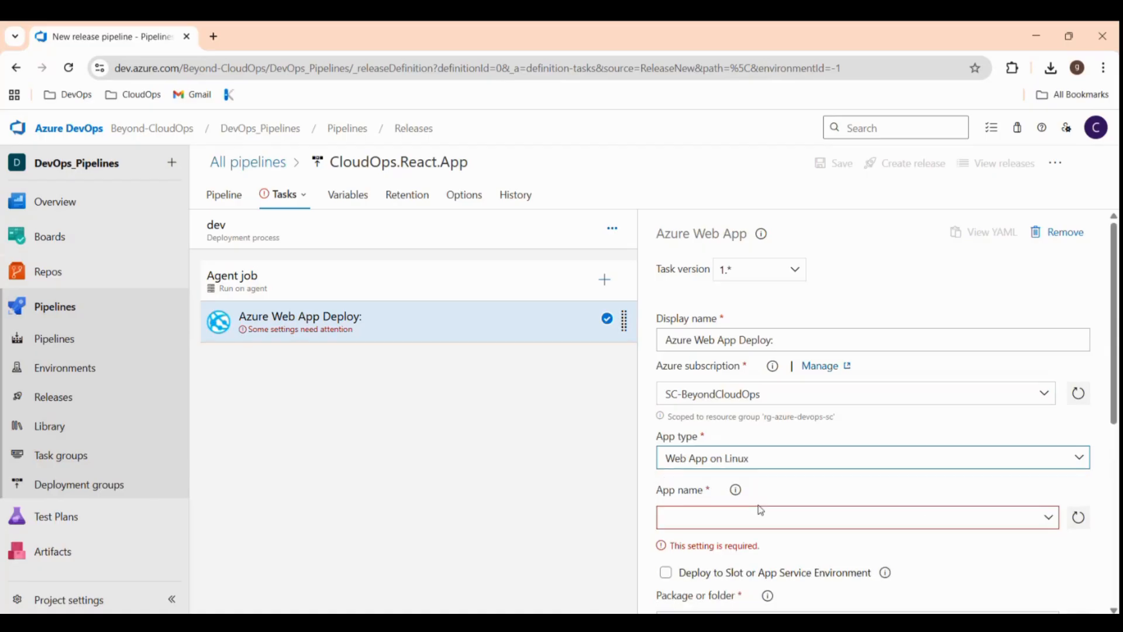
left_click(1046, 520)
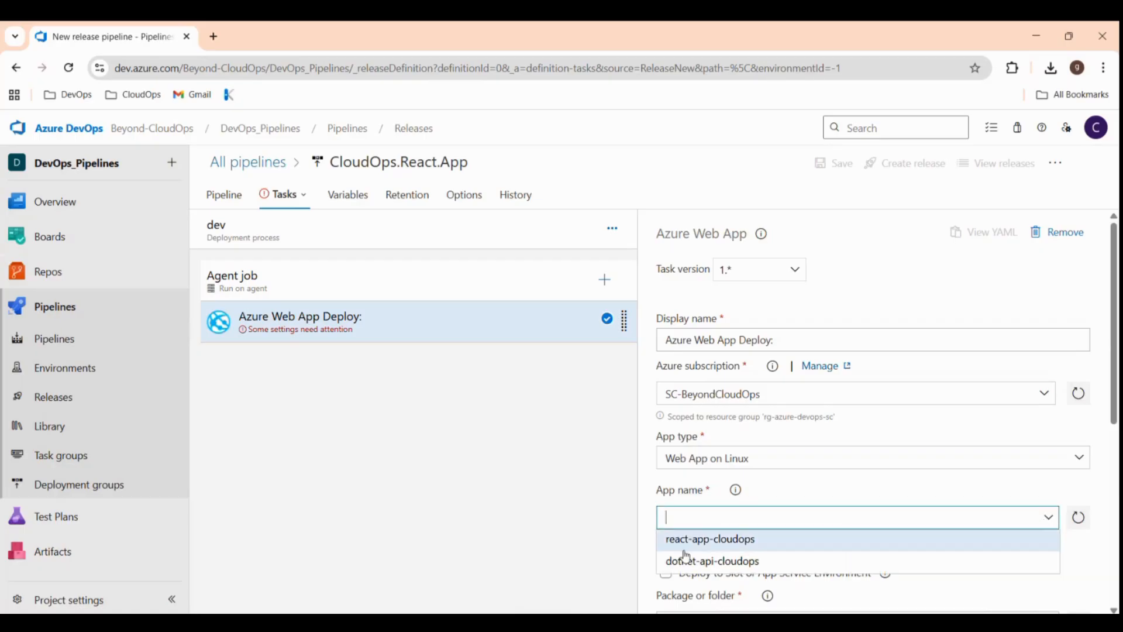
left_click(694, 541)
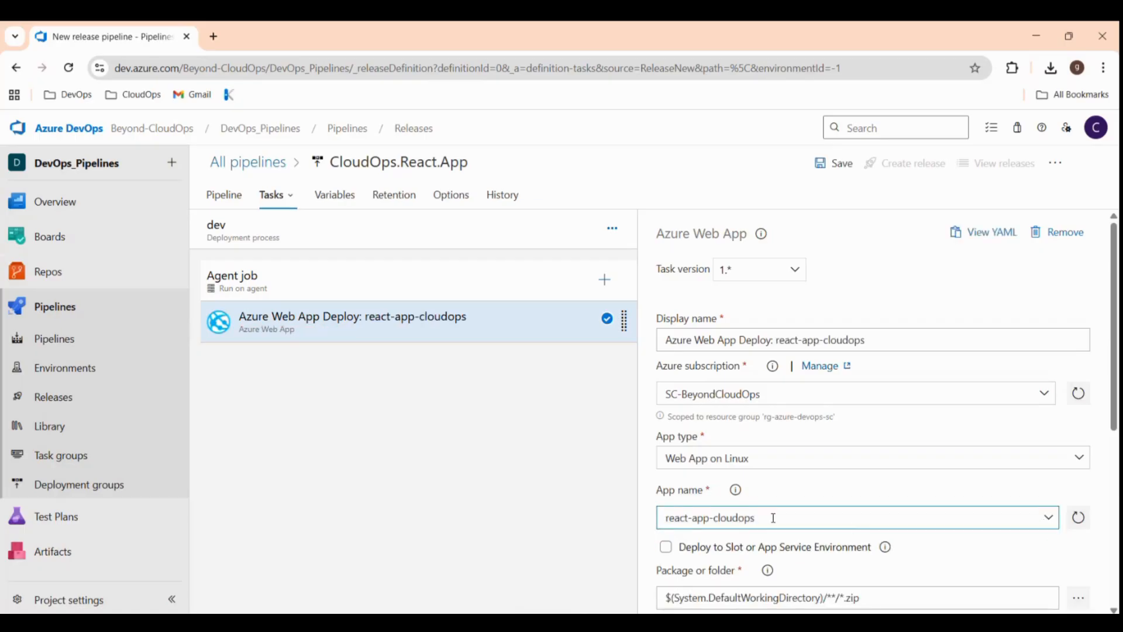
Set the deploy task's runtime stack to Node 20 LTS.
scroll(856, 529, "down", 6)
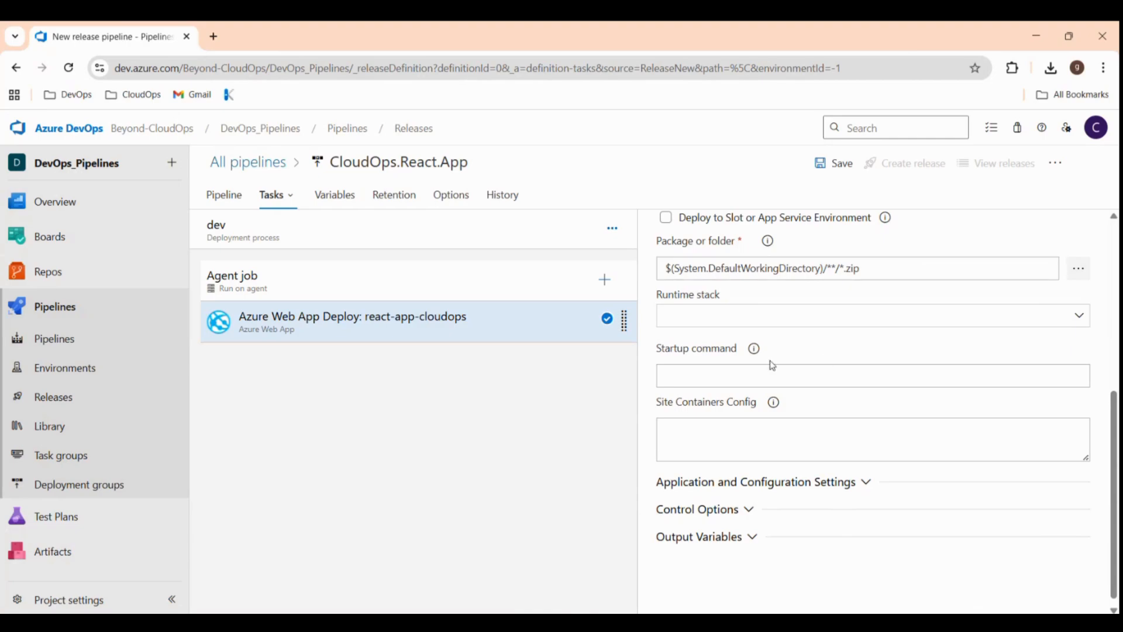
scroll(773, 366, "down", 1)
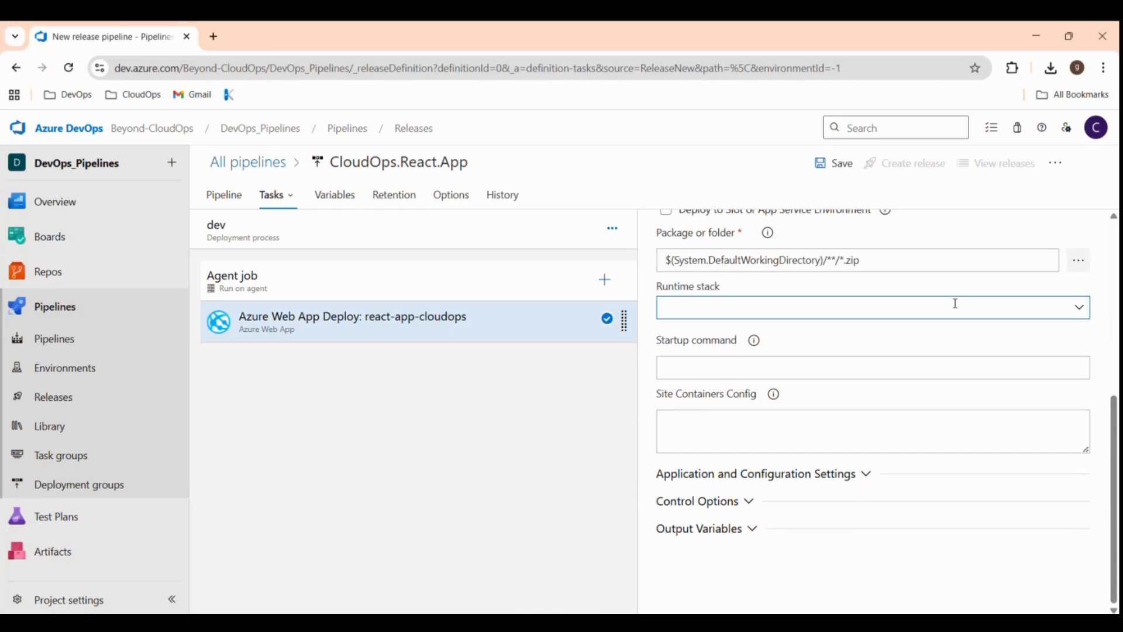
left_click(1083, 315)
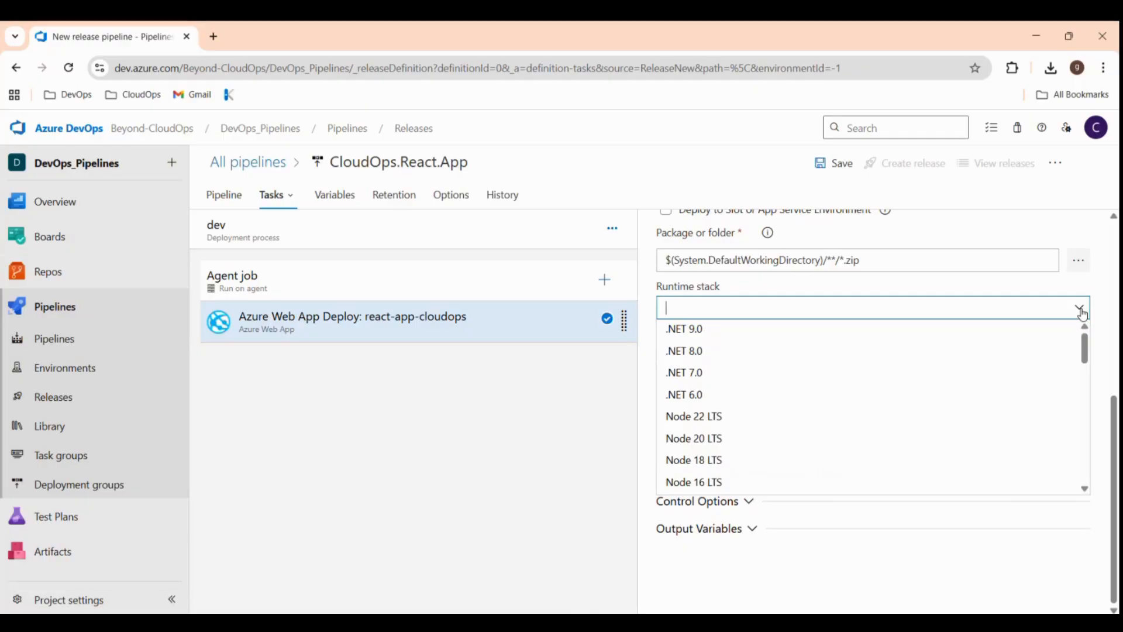
left_click(1081, 315)
left_click(1079, 316)
left_click(714, 442)
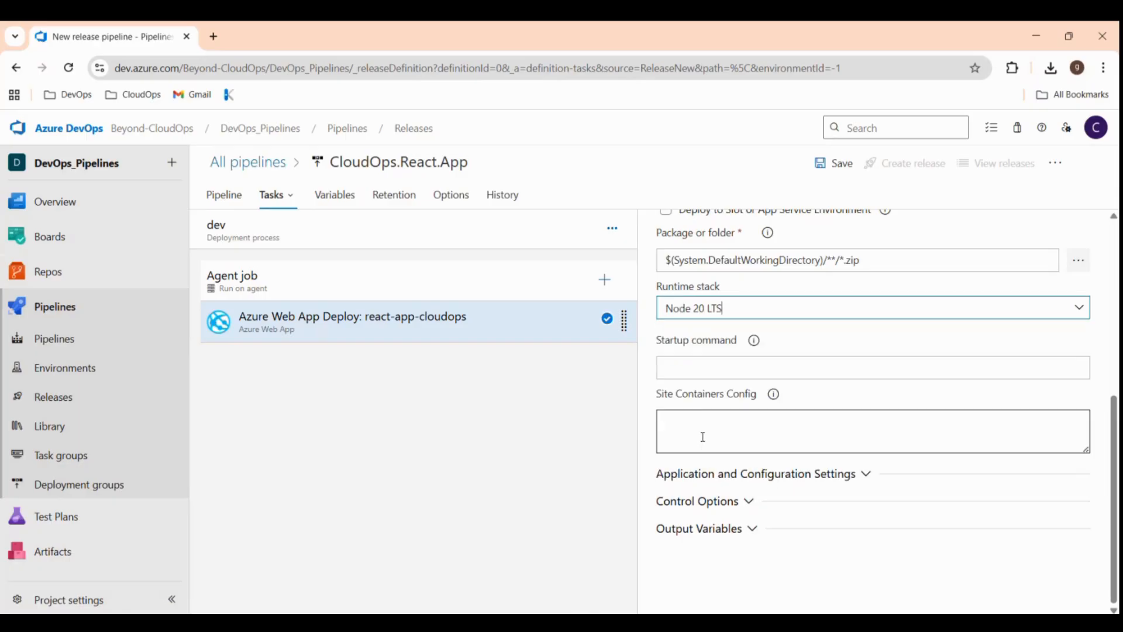
Paste 'pm2 serve /home/site/wwwroot --no-daemon --spa' from Notepad++ as the startup command, then save.
left_click(680, 368)
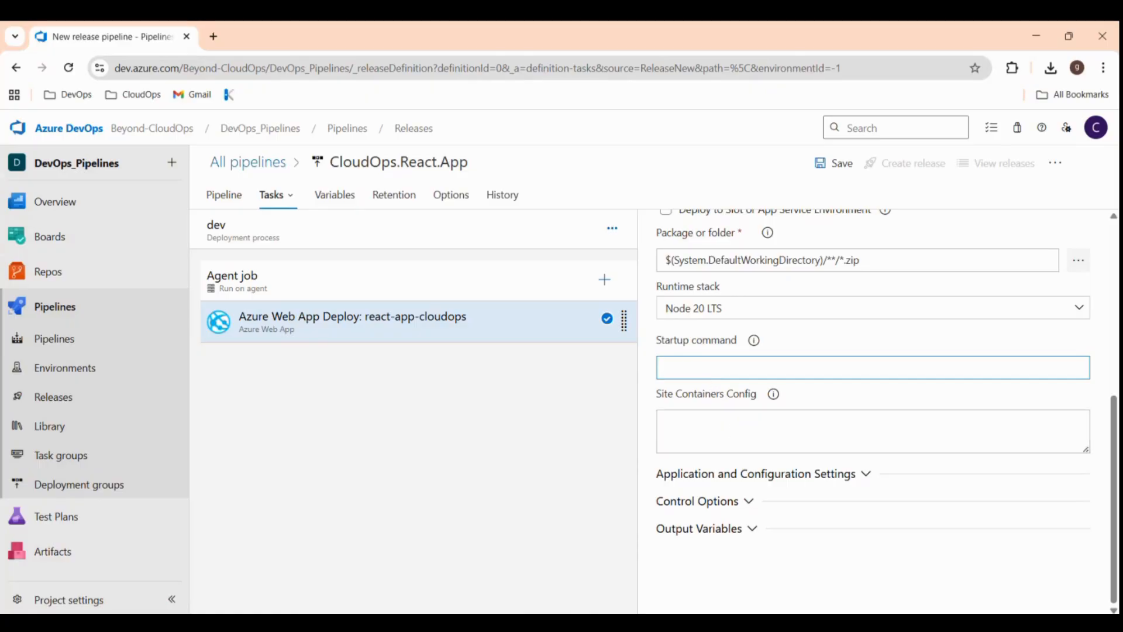
left_click(515, 623)
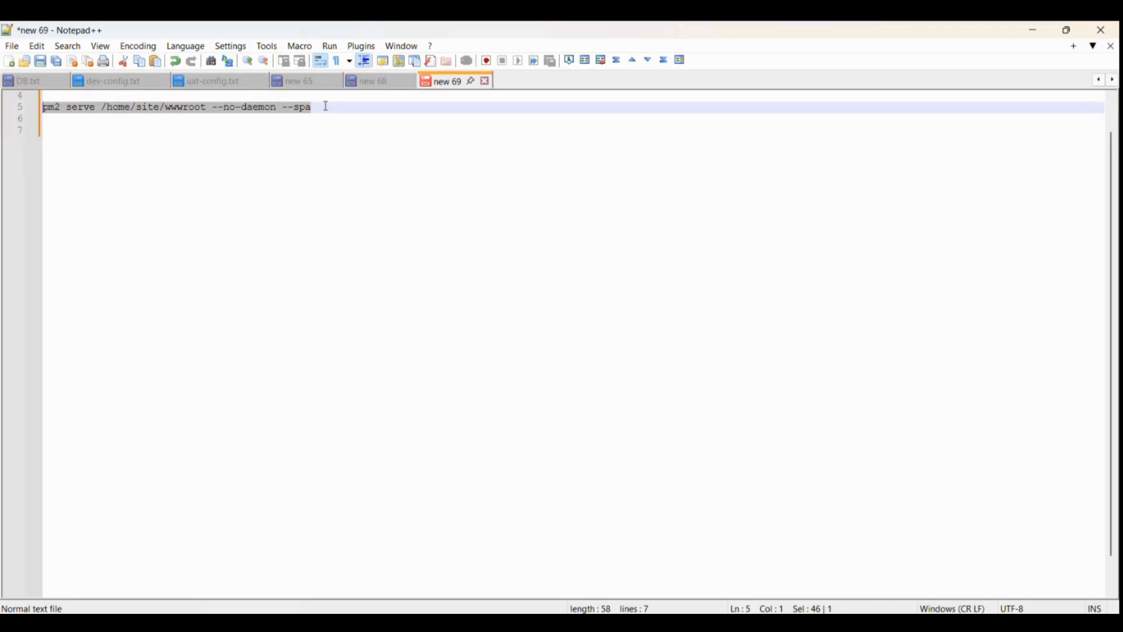
left_click_drag(326, 107, 36, 109)
key("ctrl+c")
left_click(662, 621)
left_click(692, 369)
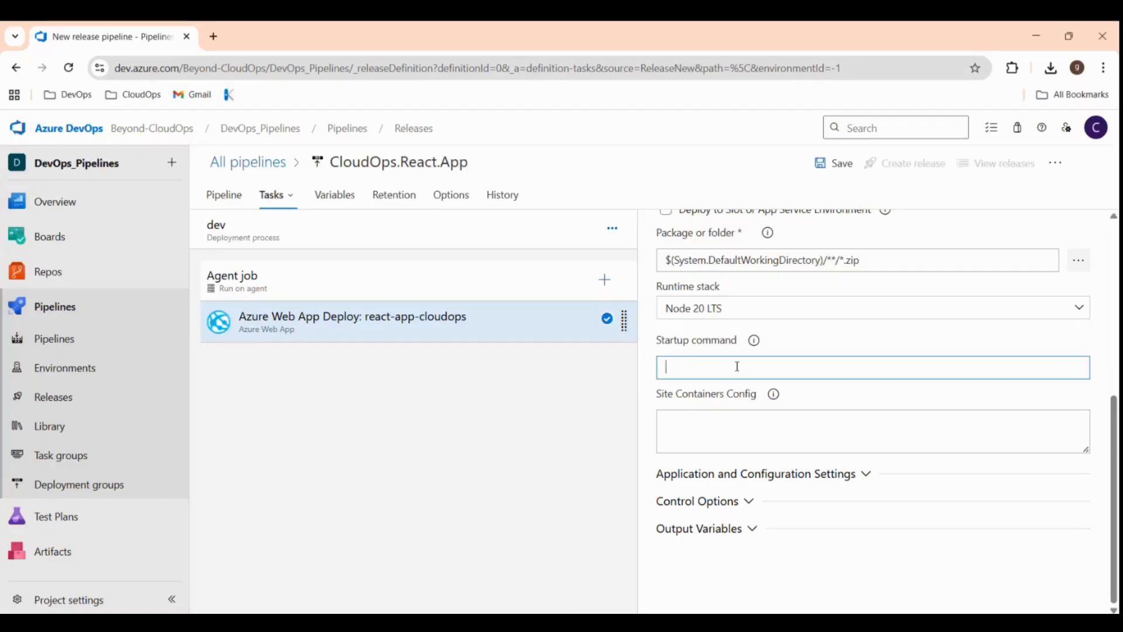
key("ctrl+v")
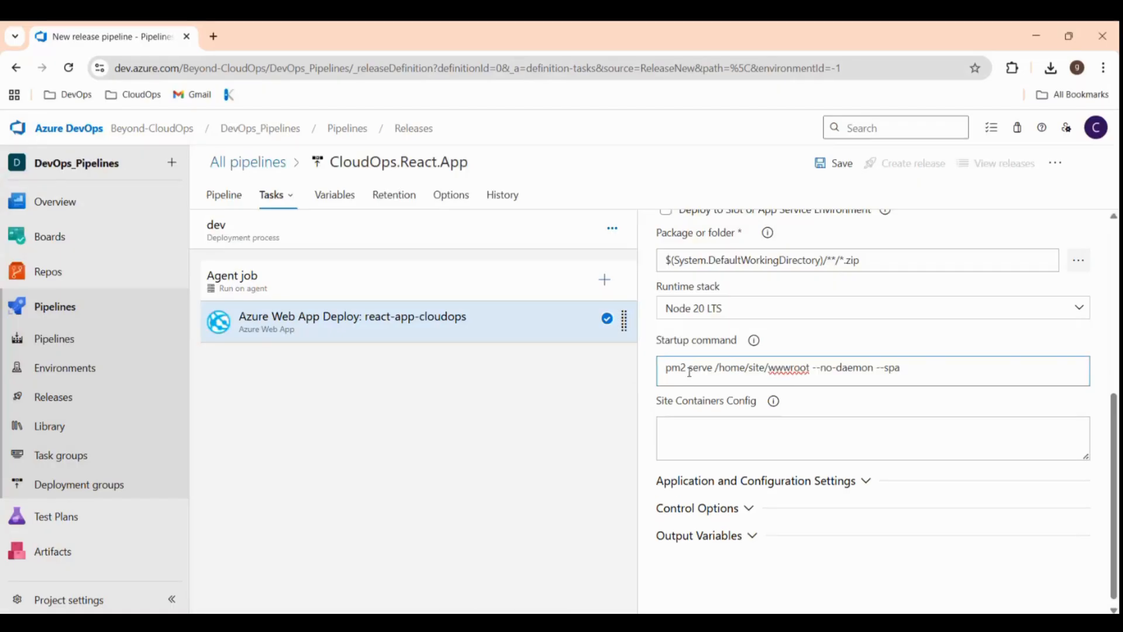
left_click(839, 165)
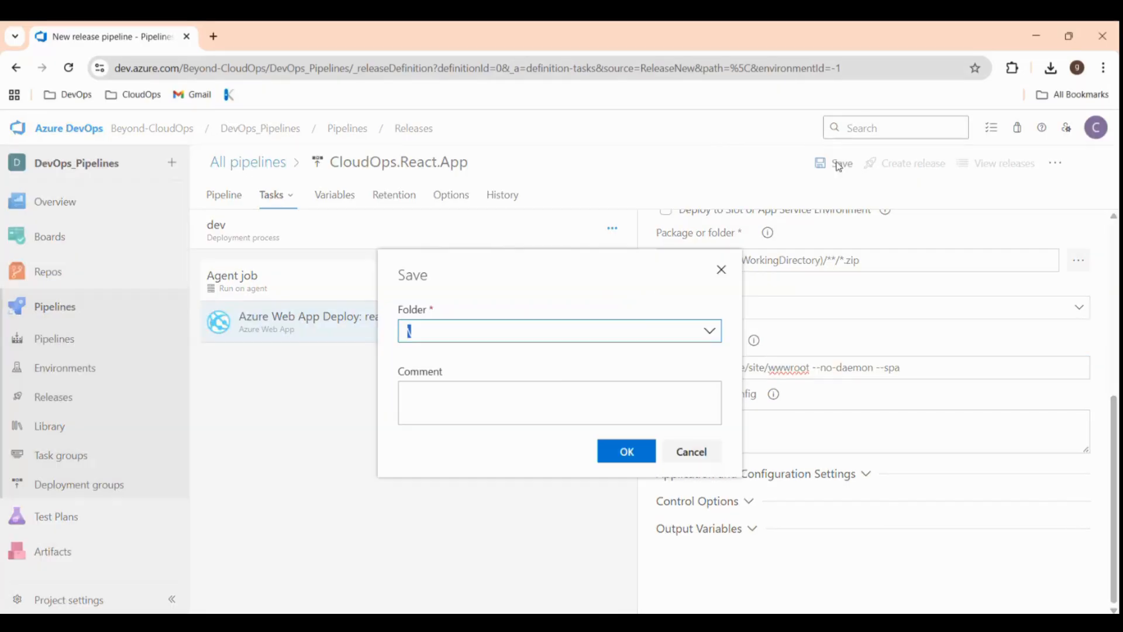
Save the release pipeline, create Release-1 from artifact version 138, and view its dev stage logs.
left_click(627, 451)
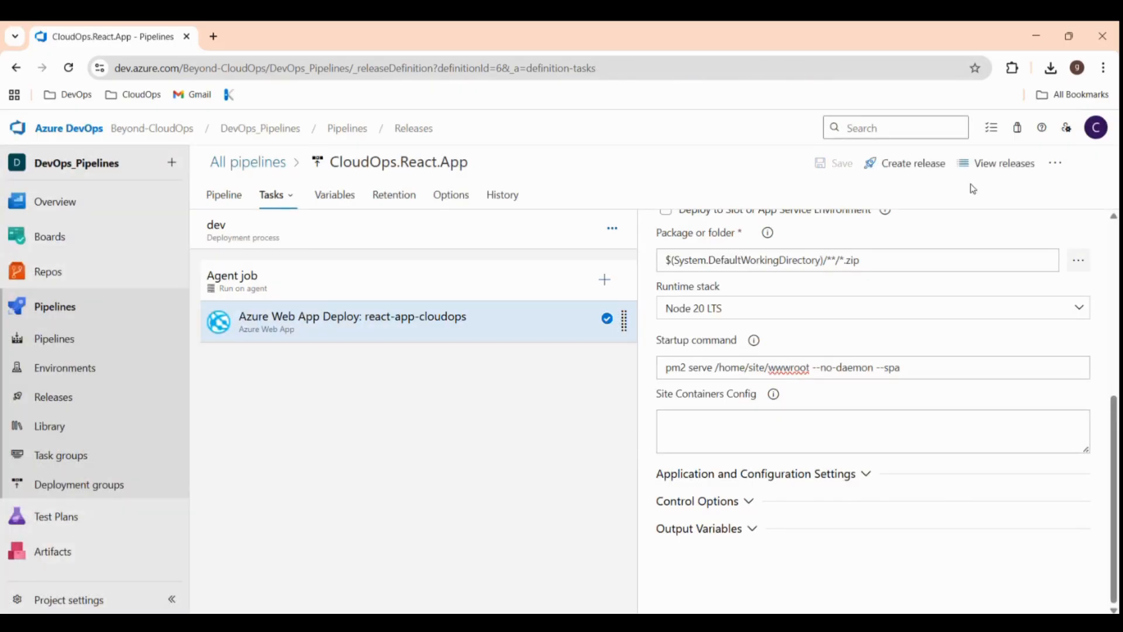
left_click(925, 166)
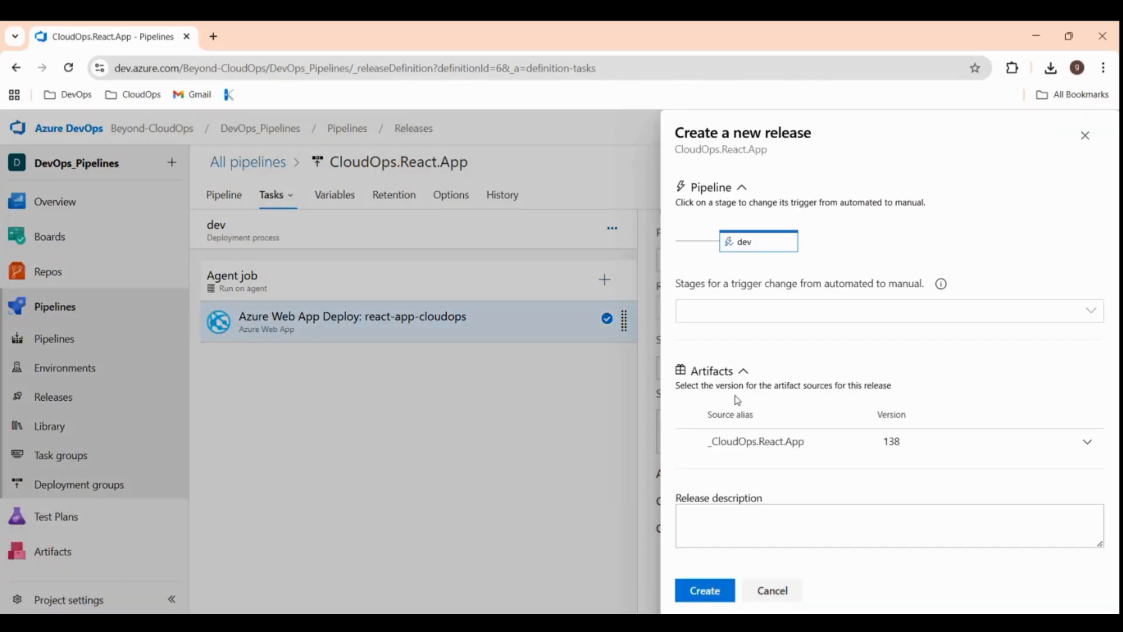
left_click(715, 591)
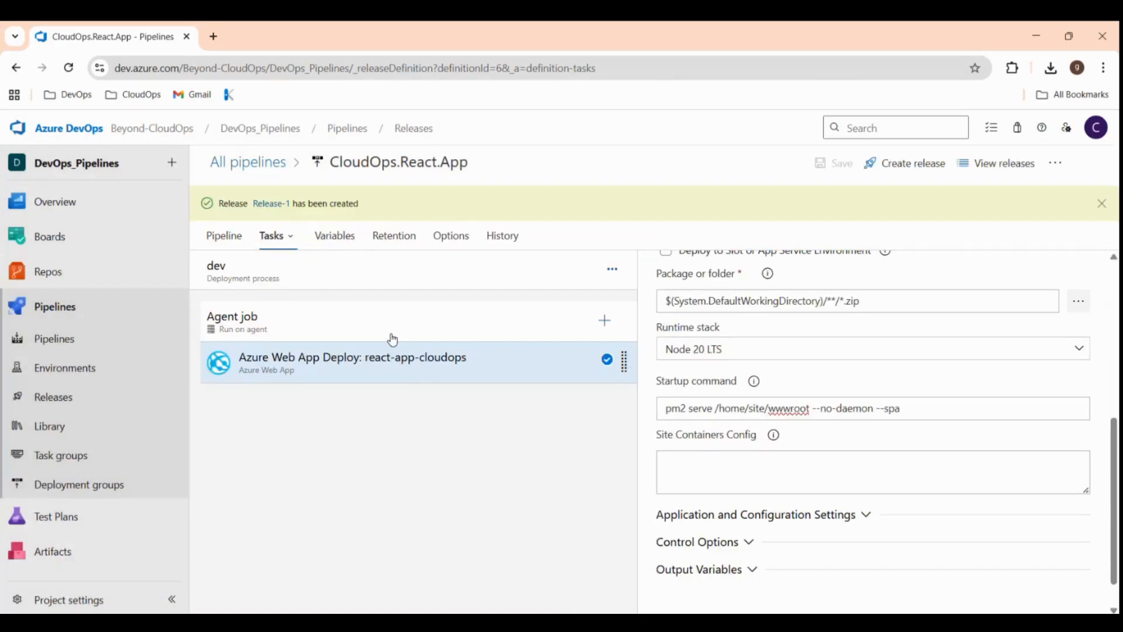
left_click(274, 207)
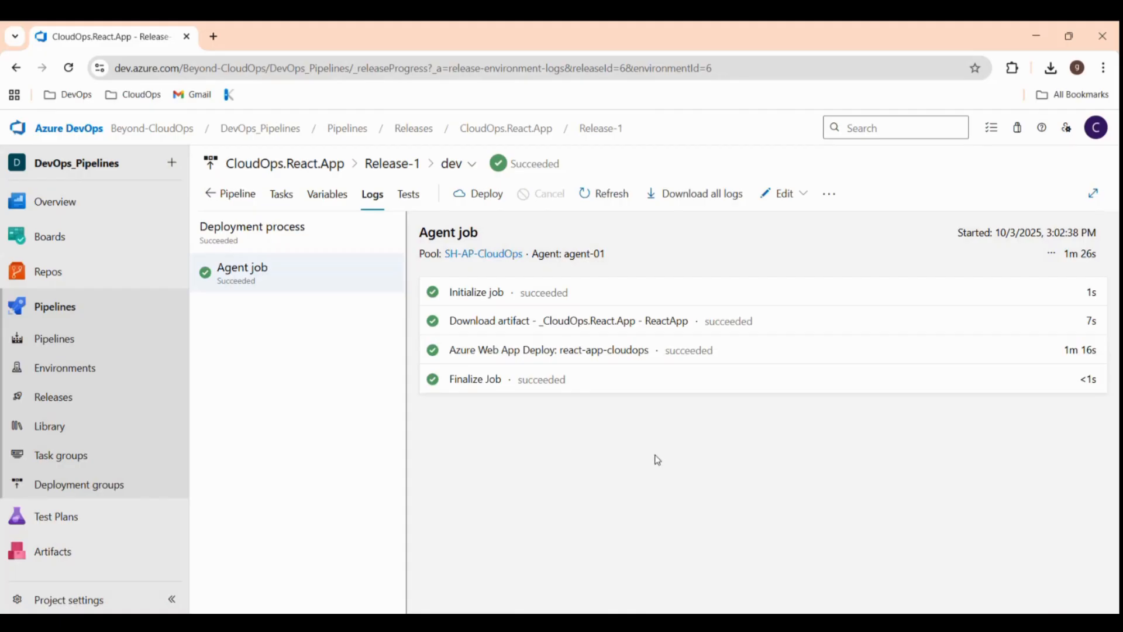
Copy the App Service URL from the Azure Web App Deploy log and load it in a new tab.
left_click(620, 353)
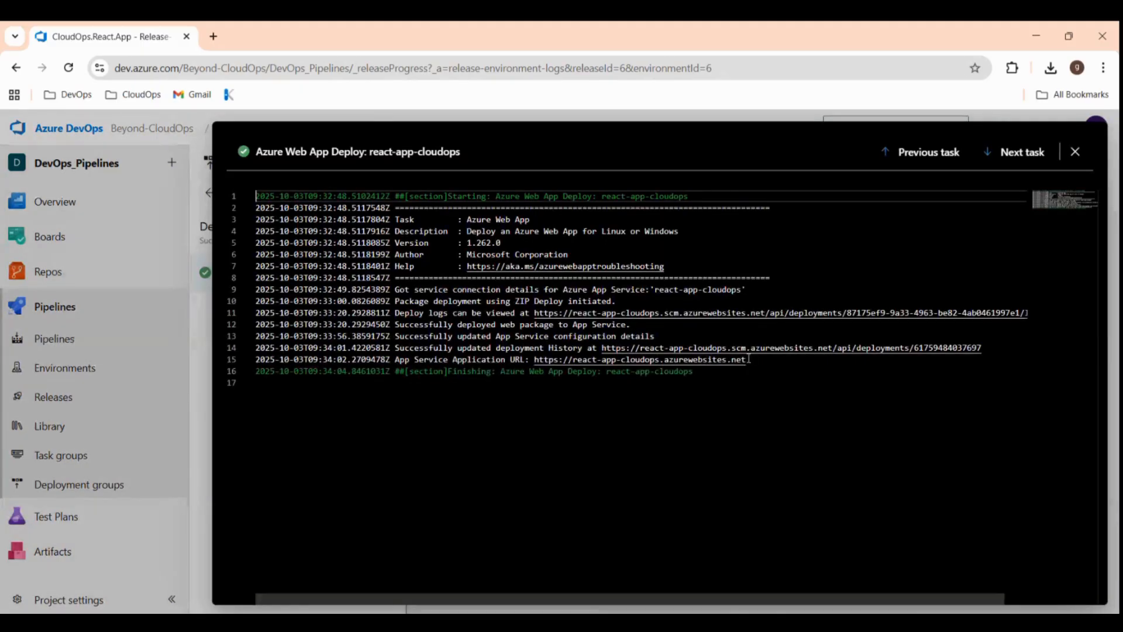
left_click_drag(750, 358, 536, 359)
key("ctrl+c")
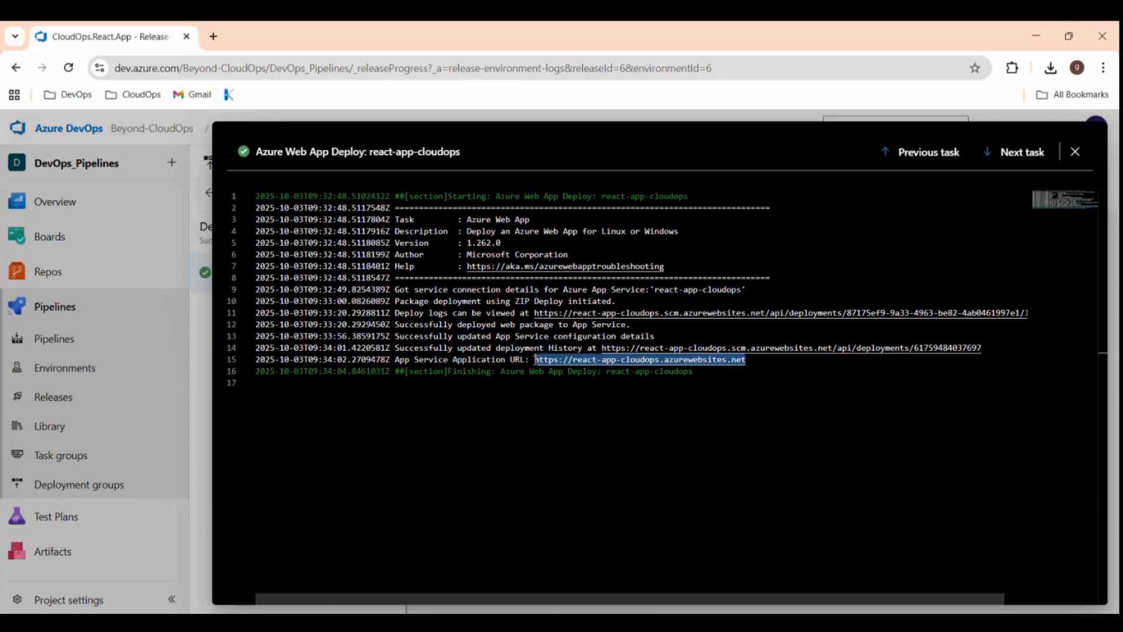
left_click(210, 42)
left_click(155, 68)
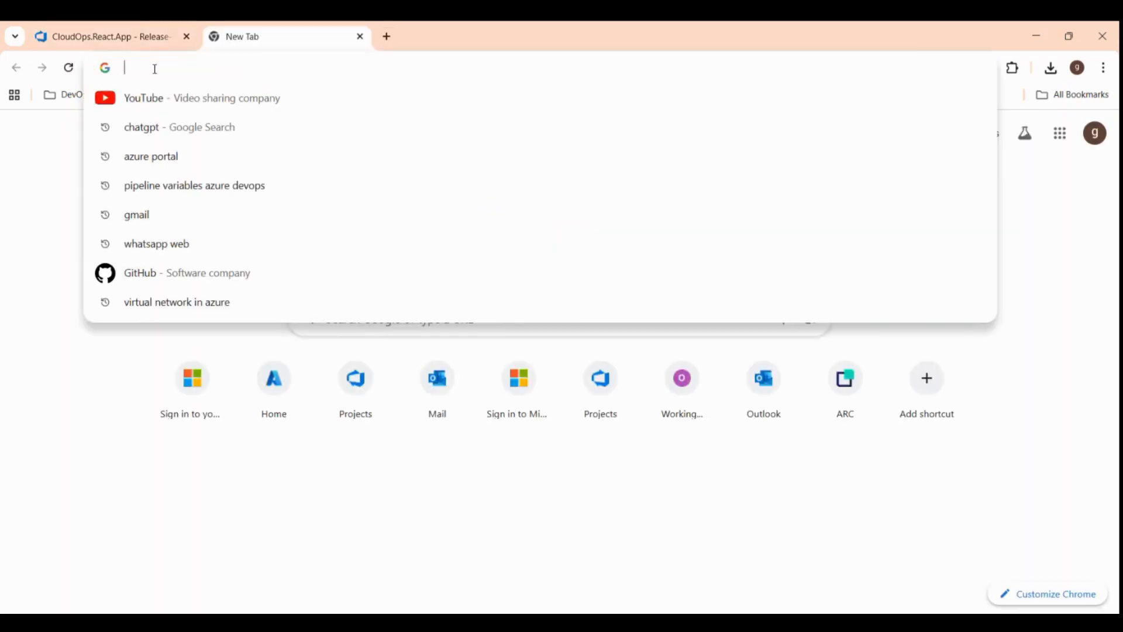
key("ctrl+v")
key("Return")
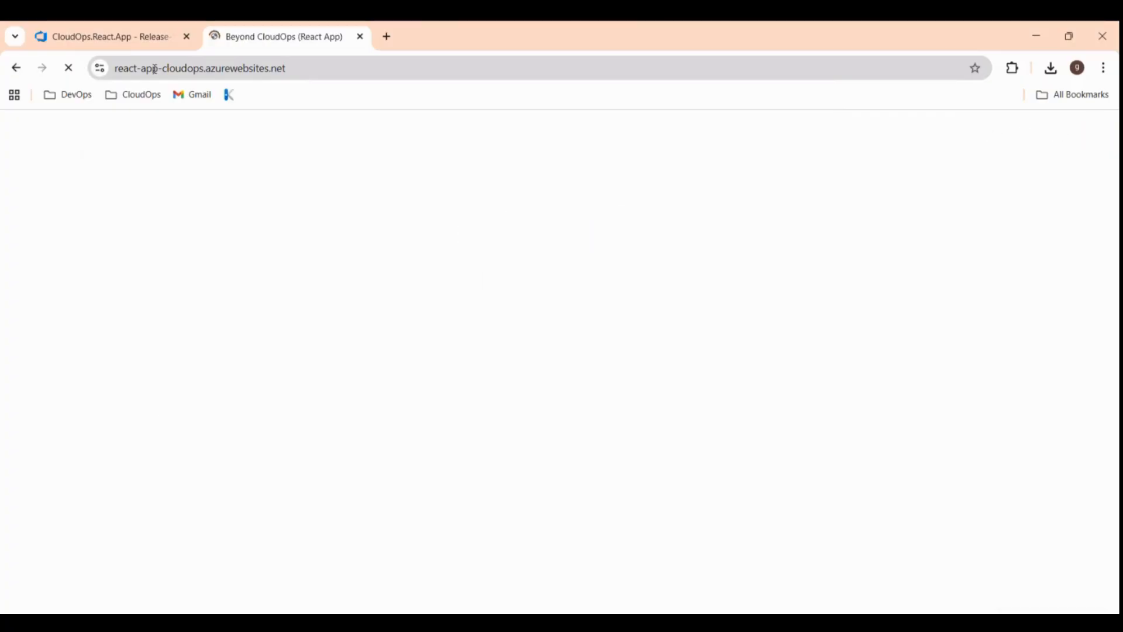